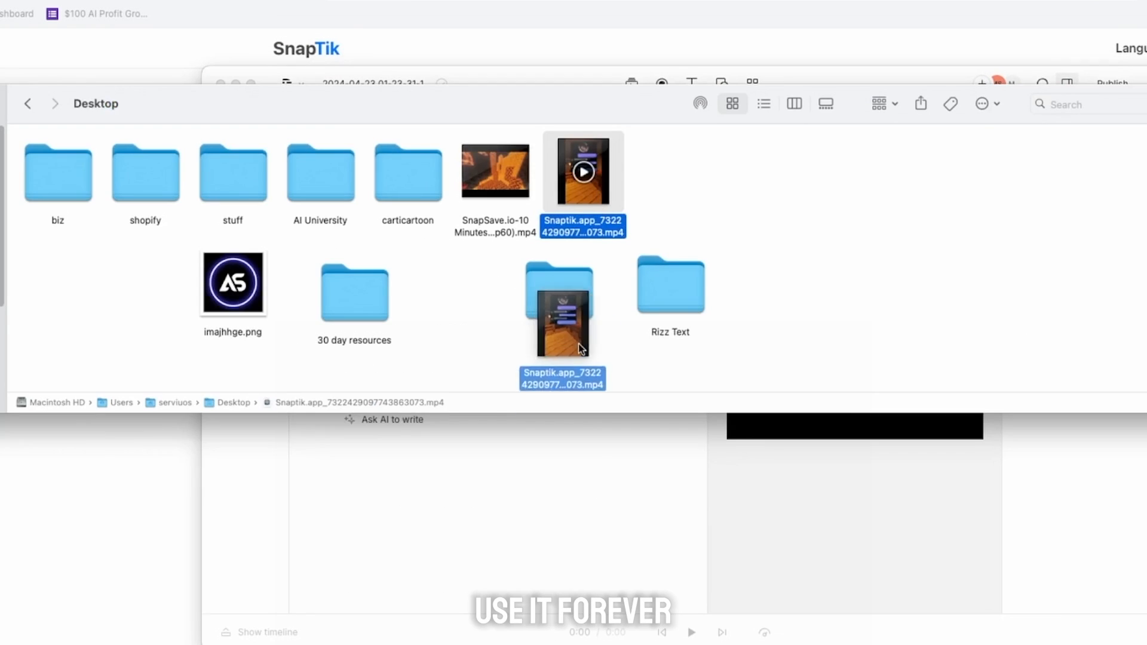
Import the Snaptik video from the Desktop into the Descript project
{"action": "left_click_drag", "start_coordinate": [578, 343], "coordinate": [568, 484]}
{"action": "left_click", "coordinate": [693, 428]}
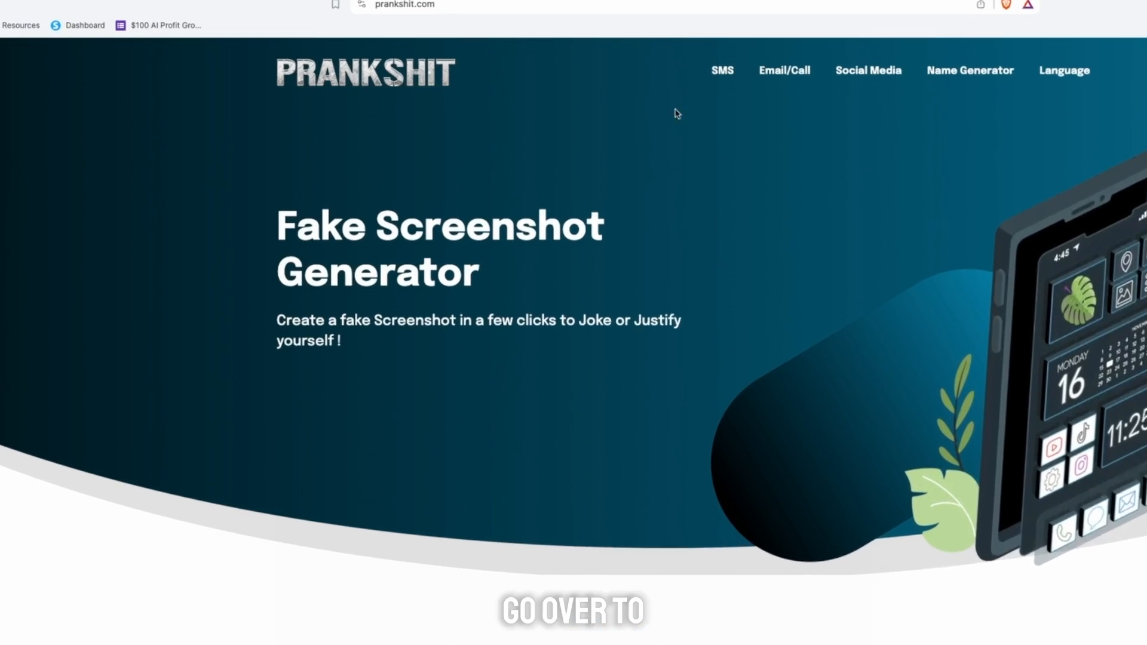
Open the SMS iMessage generator on prankshit.com and go to its message settings
{"action": "mouse_move", "coordinate": [755, 69]}
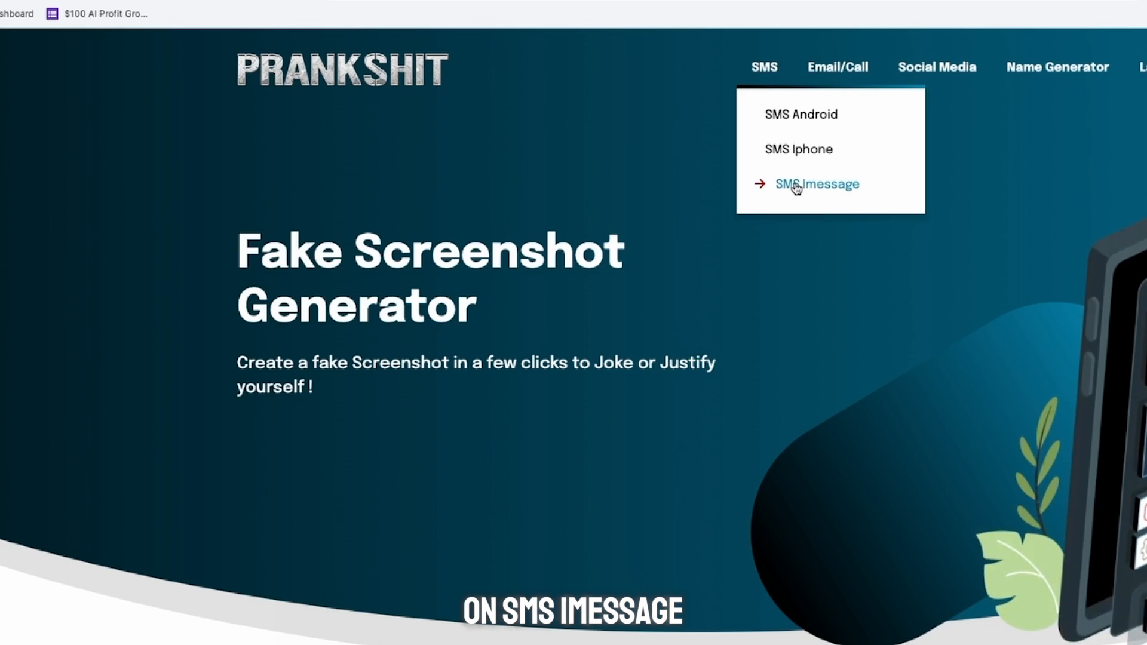
{"action": "left_click", "coordinate": [796, 186]}
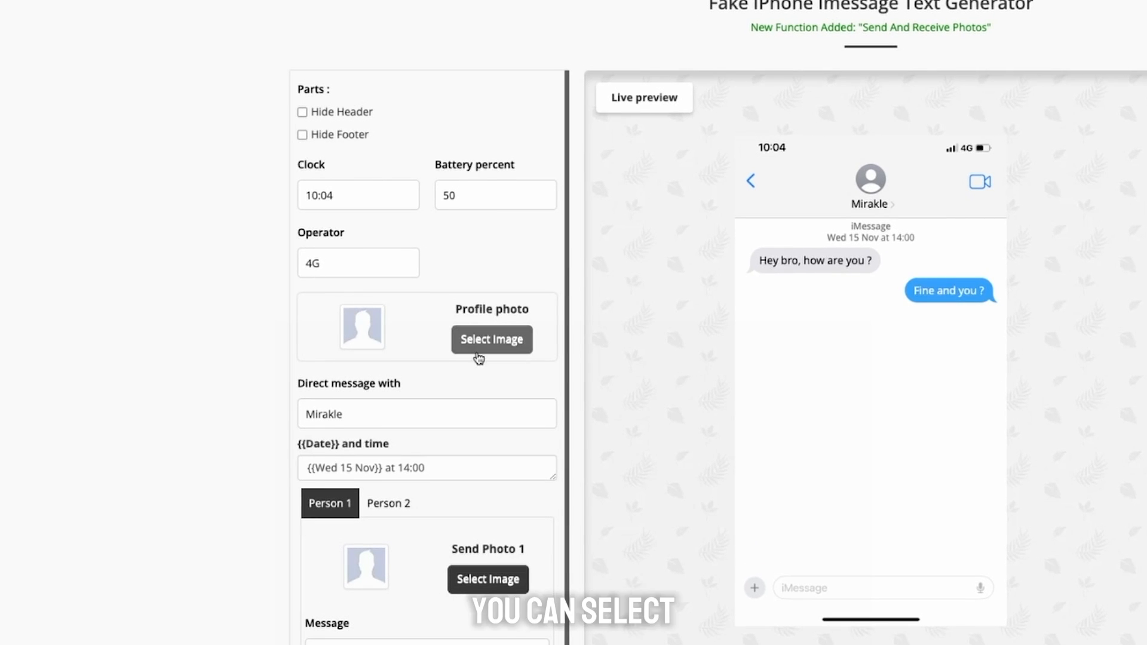
{"action": "scroll", "coordinate": [424, 430], "scroll_direction": "down", "scroll_amount": 1}
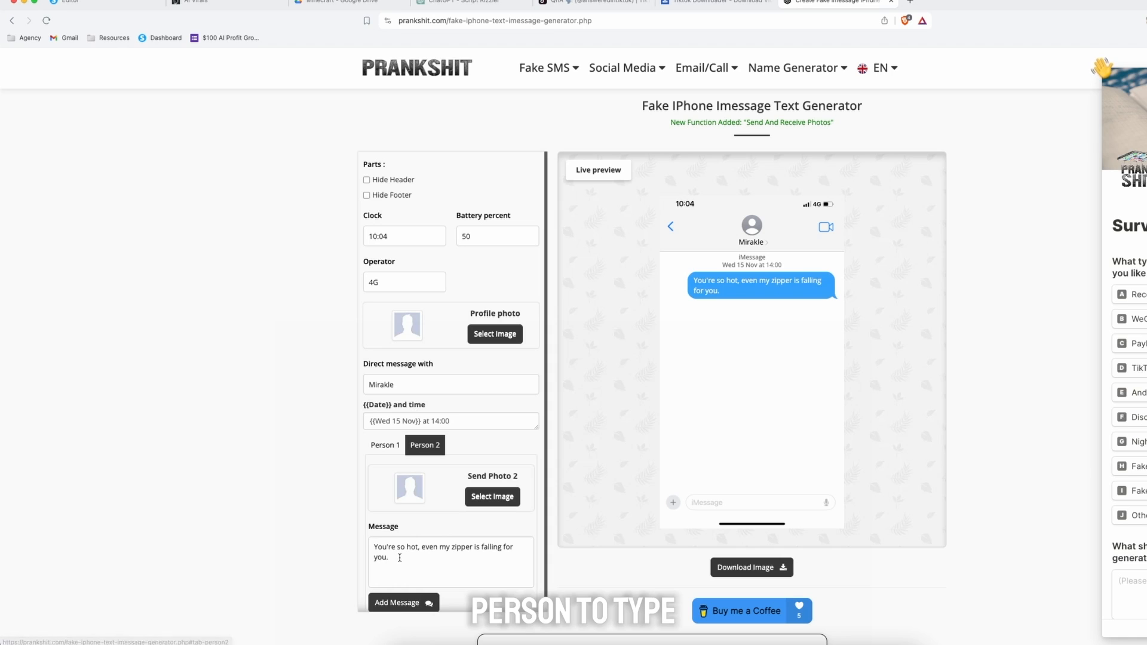
Consult the video transcript in Descript and enter "Okay, that one was good" as Person 1's message in the iMessage generator
{"action": "left_click", "coordinate": [765, 644]}
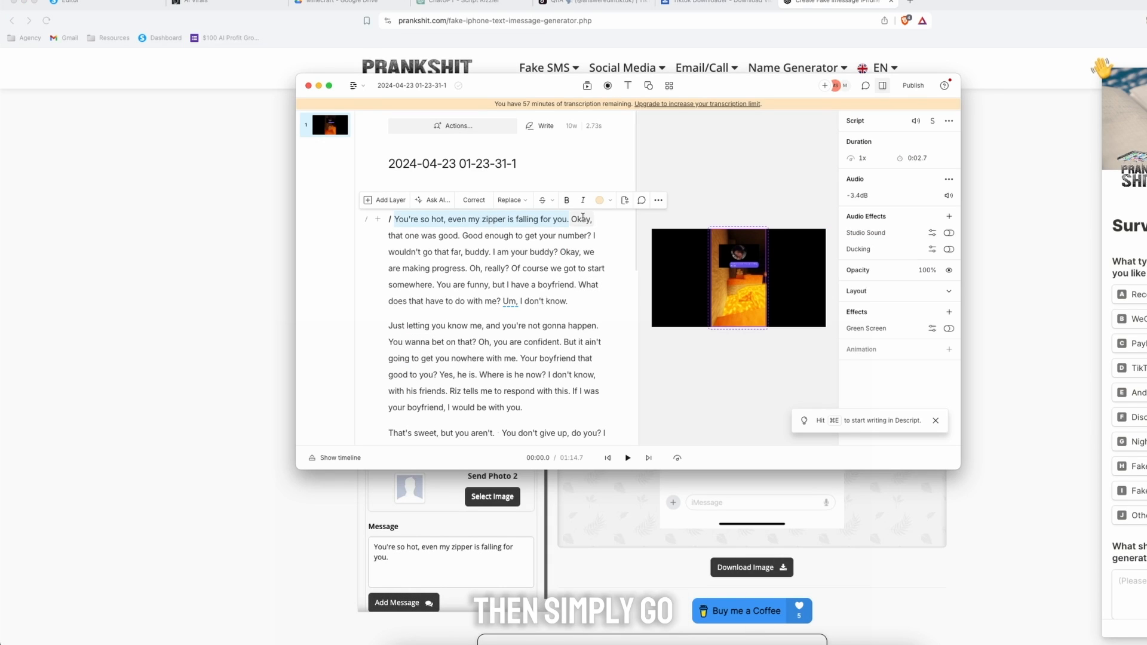
{"action": "left_click", "coordinate": [289, 464]}
{"action": "left_click", "coordinate": [391, 449]}
{"action": "left_click", "coordinate": [412, 561]}
{"action": "type", "text": "Okay, that one was good"}
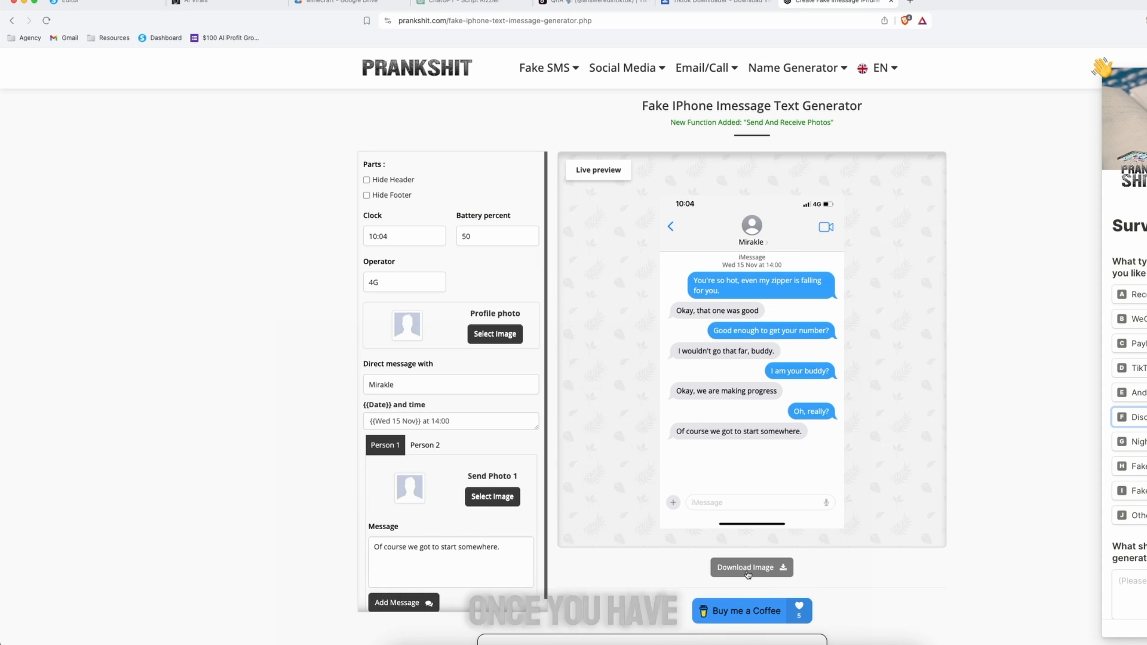
Download the finished conversation image to the Desktop as img_015
{"action": "left_click", "coordinate": [751, 568]}
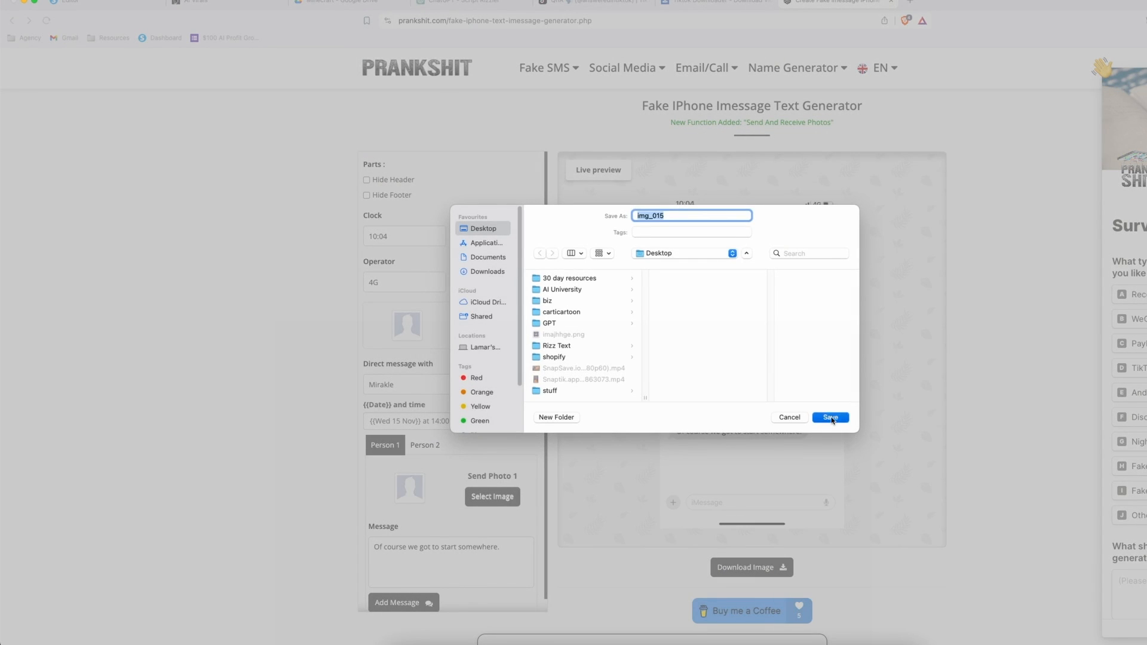
{"action": "left_click", "coordinate": [830, 417]}
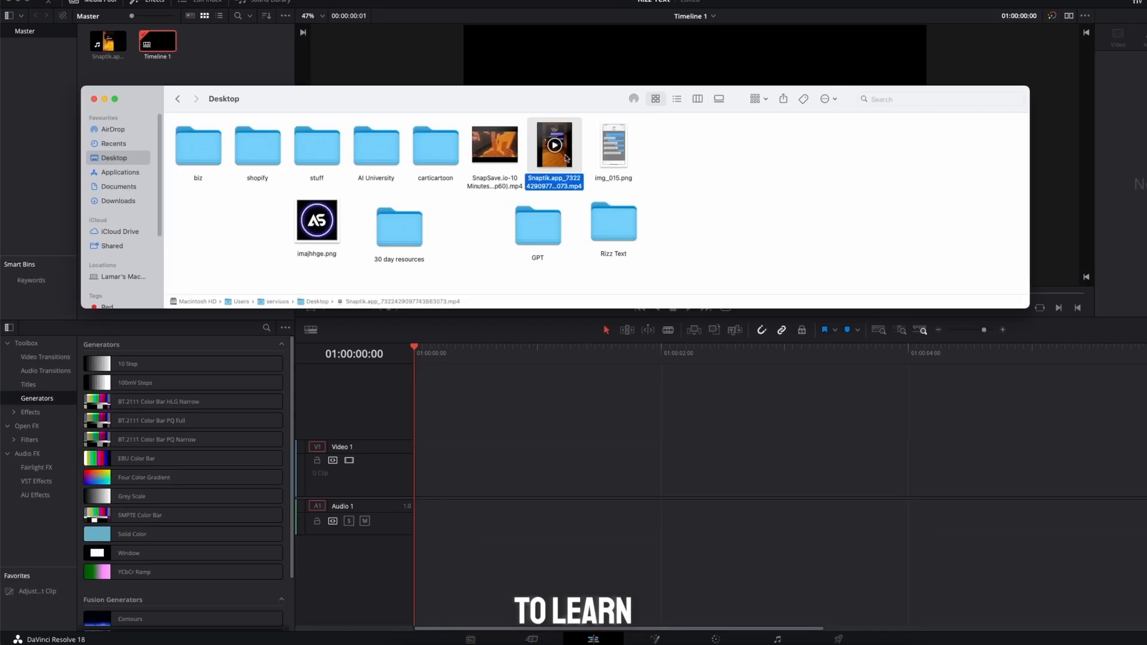
In DaVinci Resolve, place the Snaptik video at the start of Timeline 1 and open the project settings
{"action": "left_click_drag", "start_coordinate": [550, 154], "coordinate": [579, 407]}
{"action": "left_click_drag", "start_coordinate": [755, 389], "coordinate": [550, 389]}
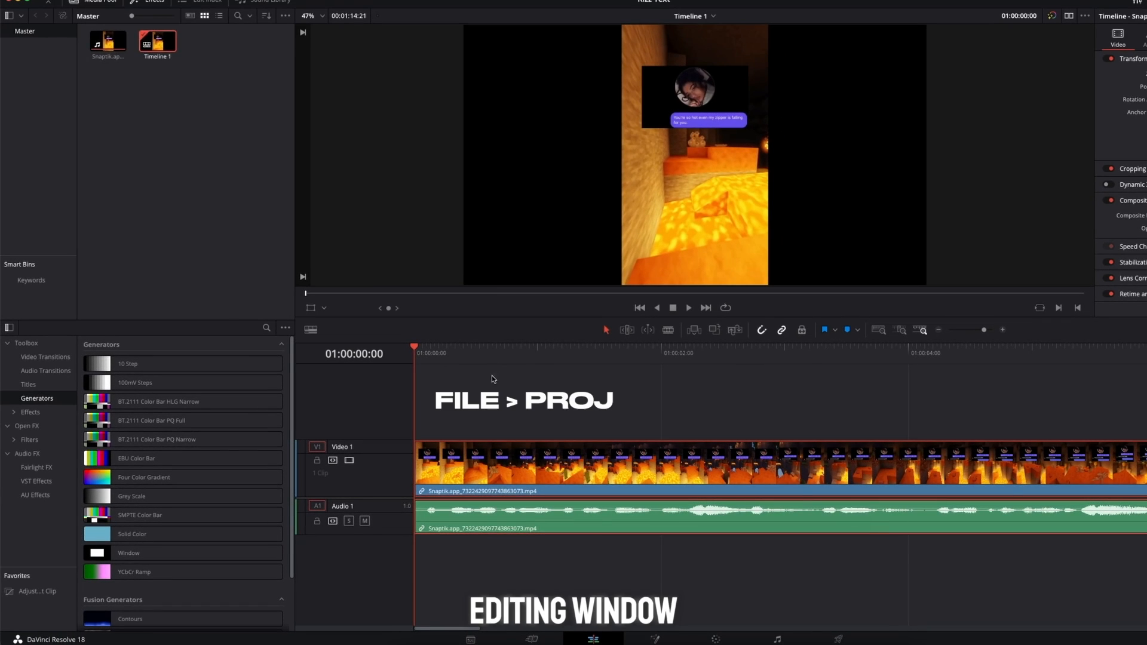
{"action": "left_click", "coordinate": [91, 0]}
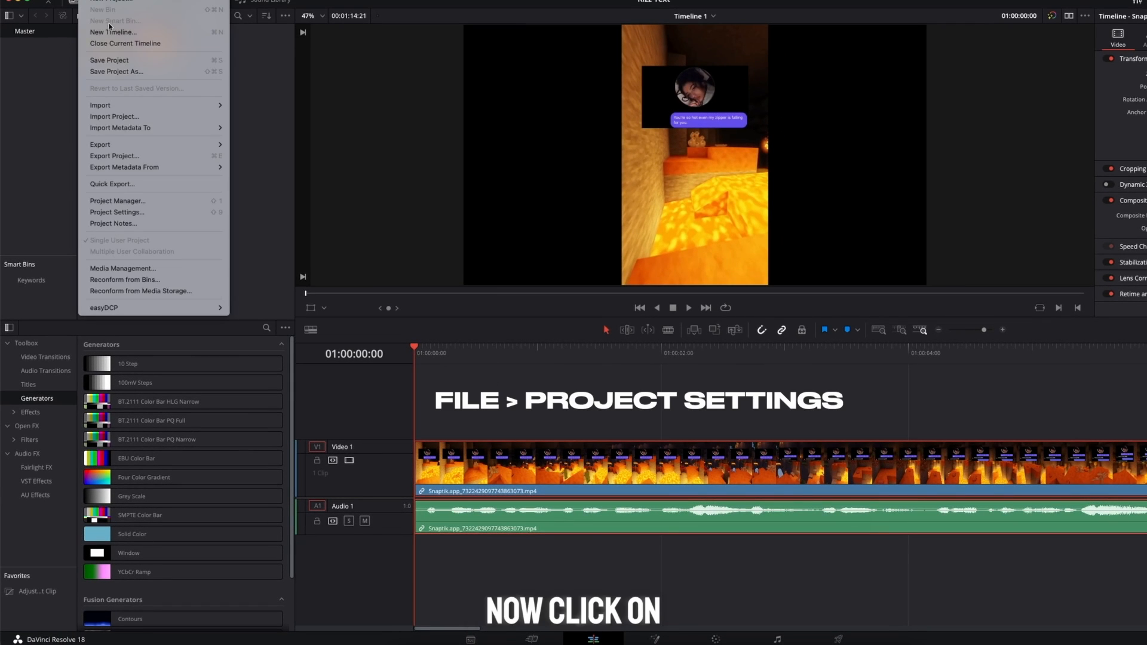
{"action": "left_click", "coordinate": [149, 212]}
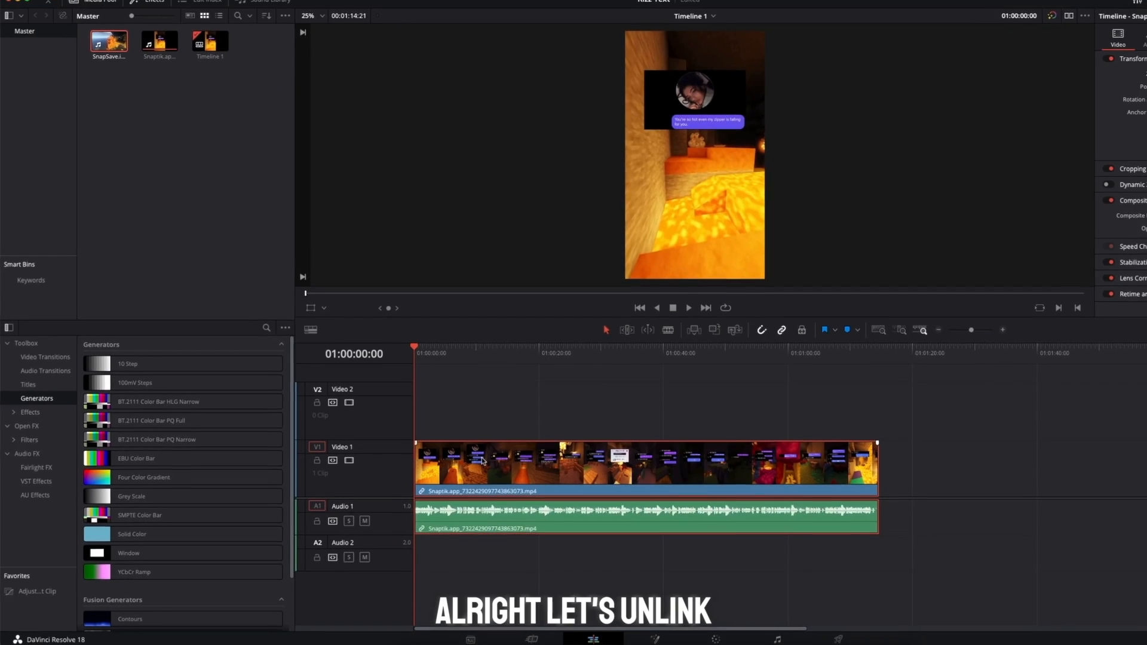
Unlink the Snaptik clip's video from its audio and delete the video part
{"action": "right_click", "coordinate": [484, 461]}
{"action": "left_click", "coordinate": [487, 420]}
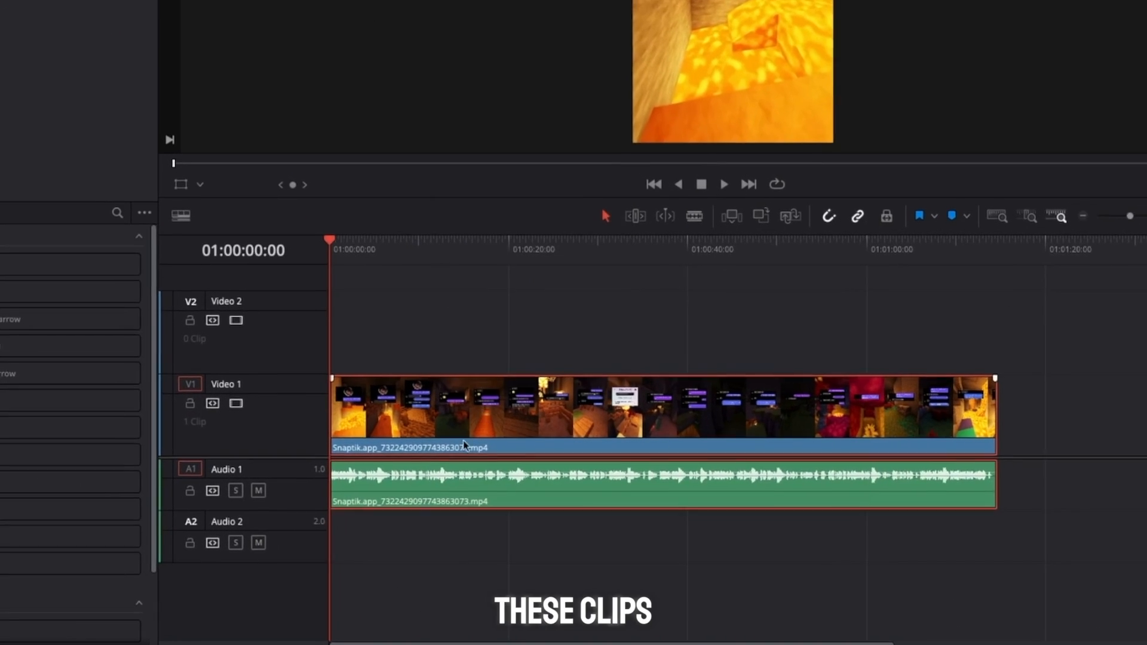
{"action": "left_click", "coordinate": [454, 434]}
{"action": "key", "text": "Delete"}
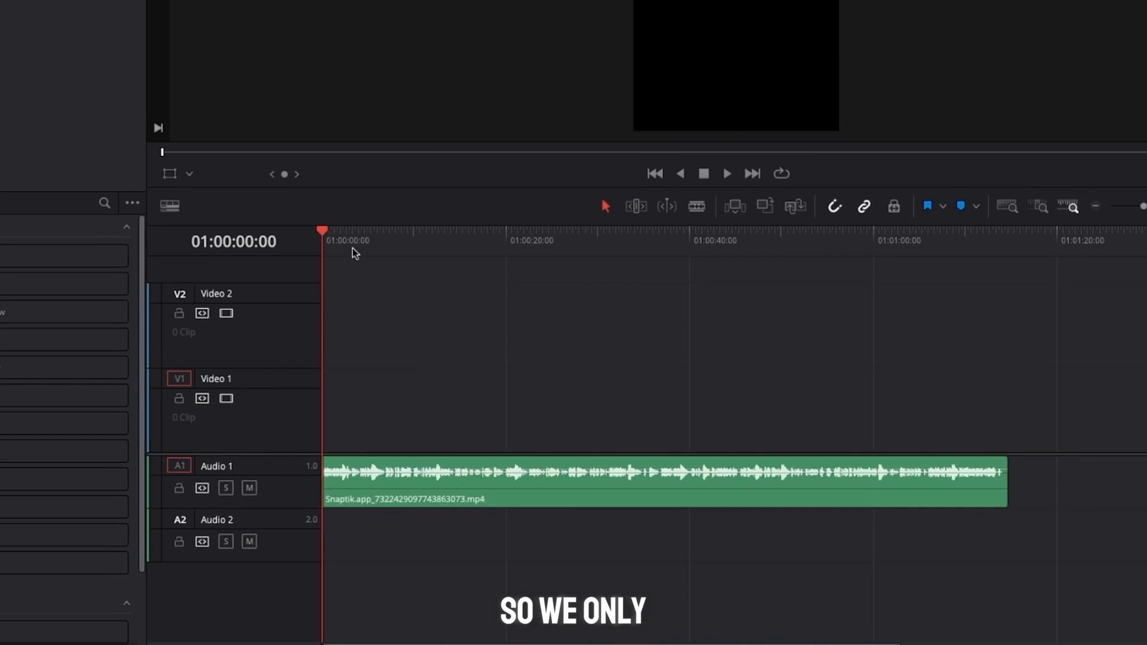
Add the SnapSave Minecraft parkour video to the timeline, unlinked from its audio, and delete that audio clip
{"action": "left_click", "coordinate": [319, 644]}
{"action": "left_click_drag", "start_coordinate": [442, 0], "coordinate": [1069, 514]}
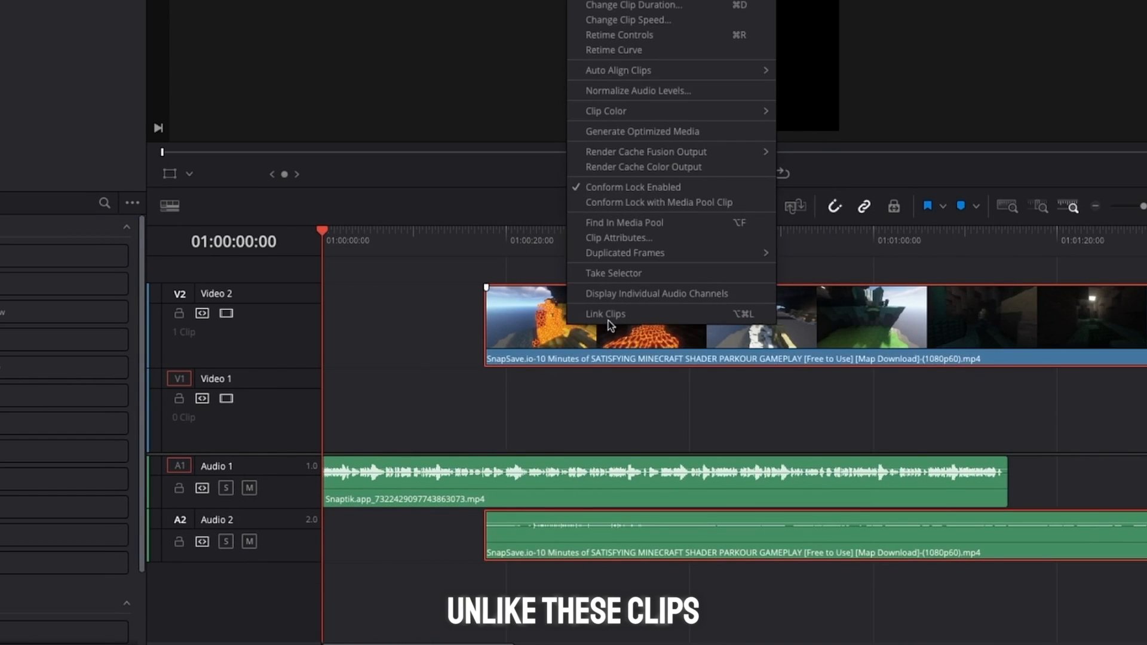
{"action": "left_click", "coordinate": [616, 302]}
{"action": "left_click", "coordinate": [584, 535]}
{"action": "key", "text": "Delete"}
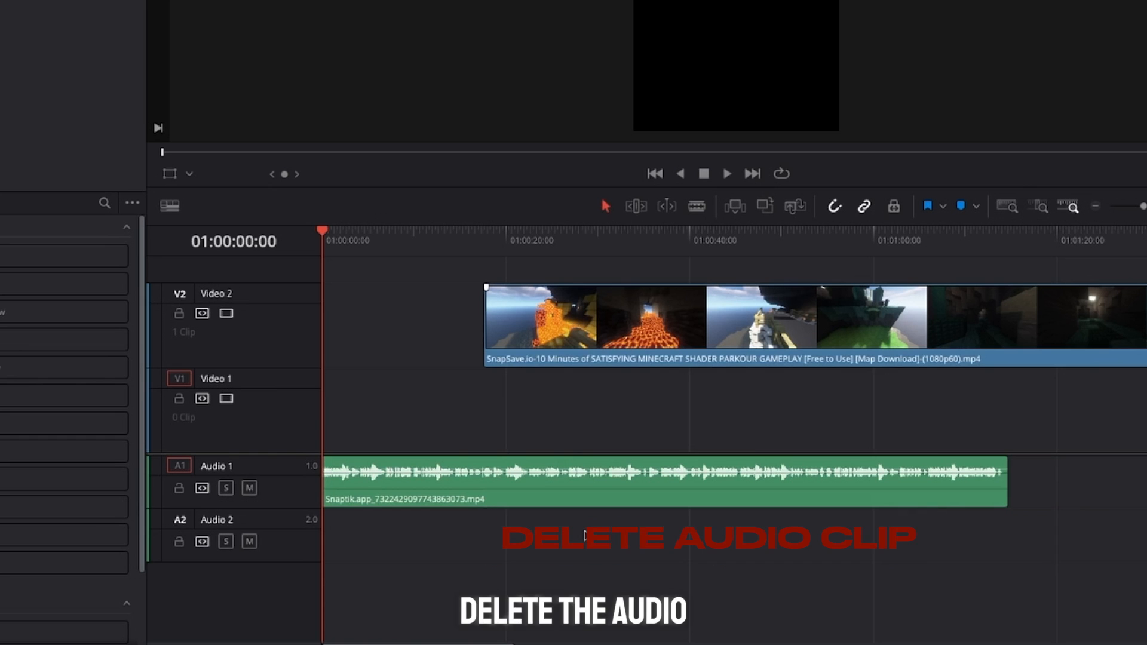
Move the Minecraft clip to the start of the Video 1 track and play back the opening seconds
{"action": "left_click_drag", "start_coordinate": [496, 323], "coordinate": [326, 403]}
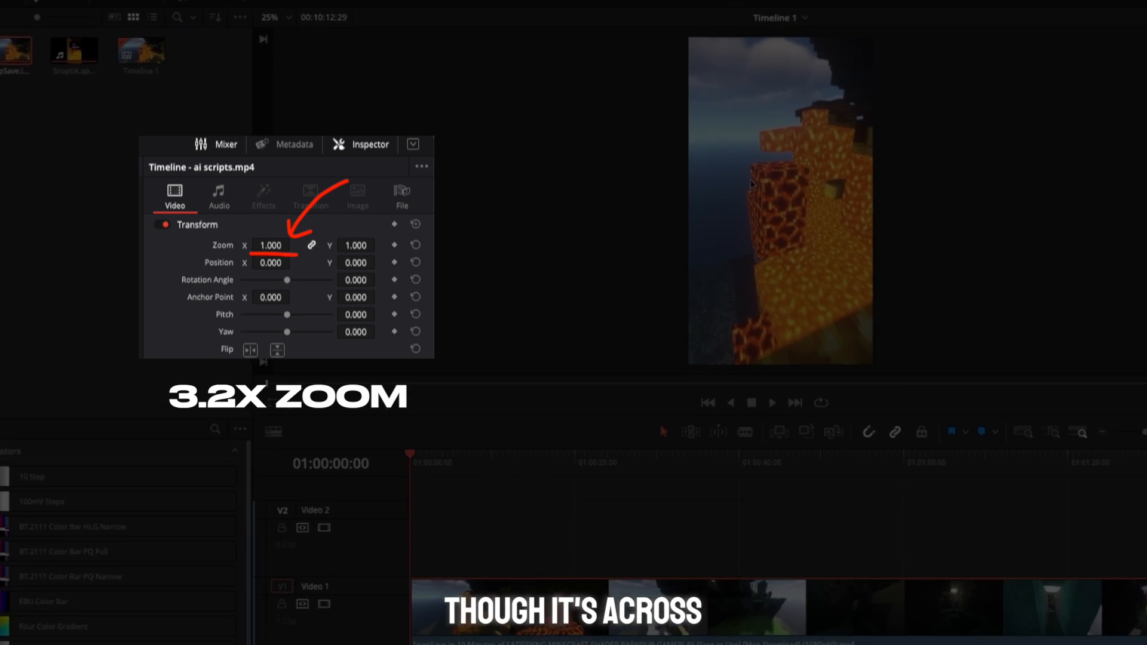
{"action": "key", "text": "space"}
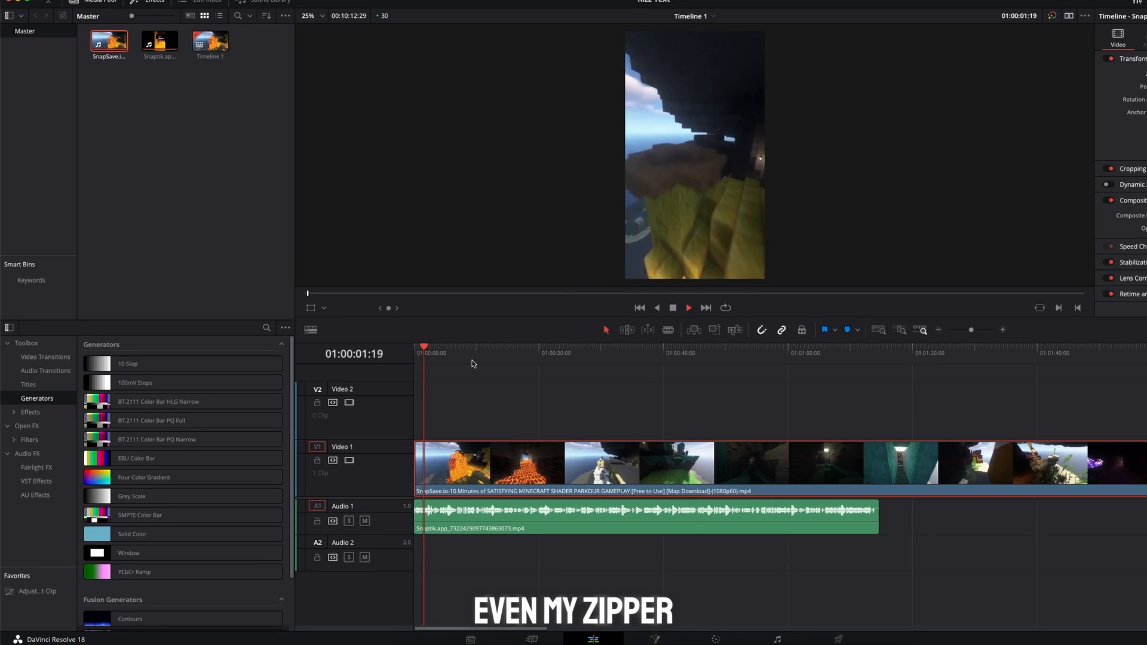
{"action": "key", "text": "space"}
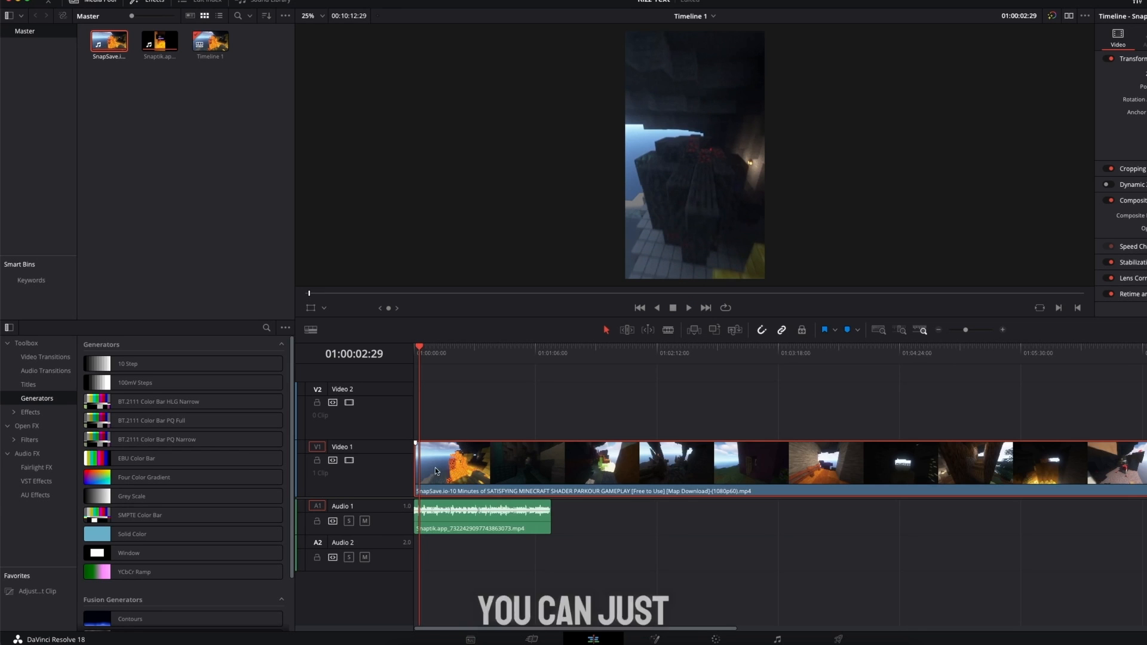
Trim the opening section off the Minecraft clip so it begins with a better part of the parkour
{"action": "left_click_drag", "start_coordinate": [415, 467], "coordinate": [657, 459]}
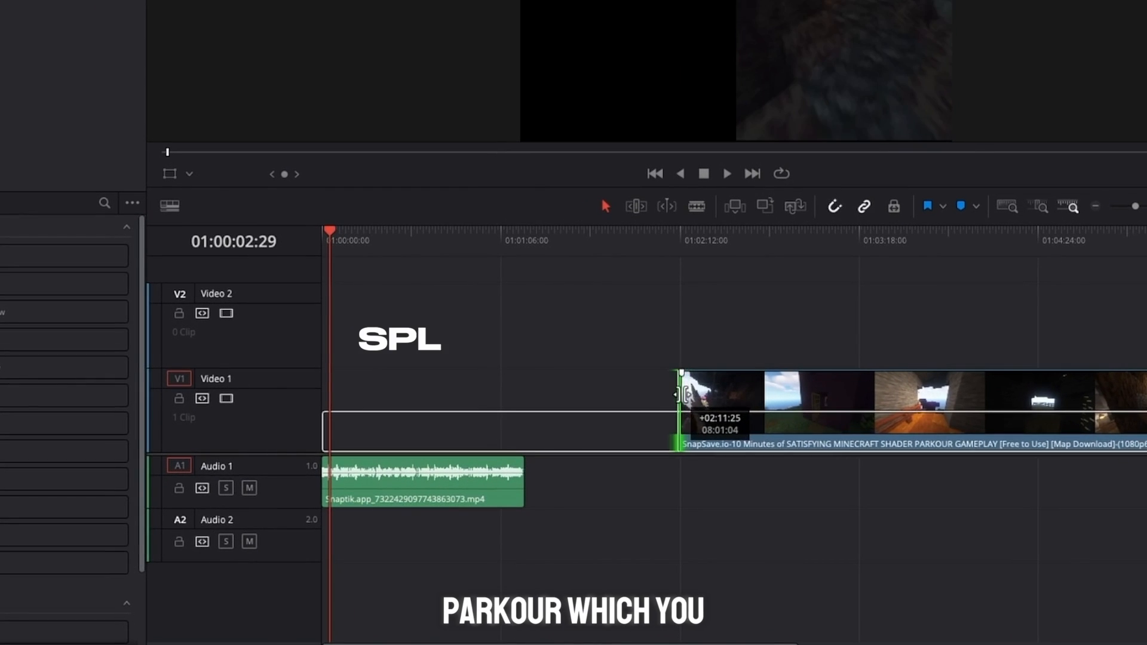
{"action": "left_click_drag", "start_coordinate": [683, 394], "coordinate": [627, 393]}
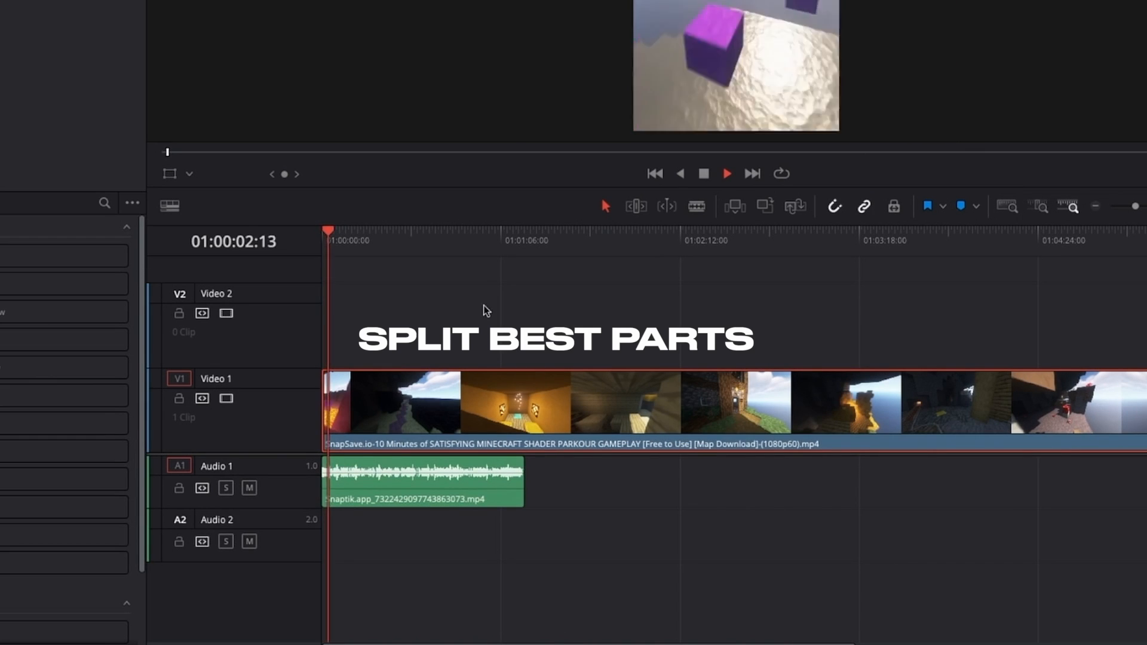
Split the Minecraft clip at the end of the Snaptik audio, 01:01:14:21, and delete the remainder
{"action": "left_click", "coordinate": [525, 240]}
{"action": "key", "text": "ctrl+b"}
{"action": "key", "text": "Delete"}
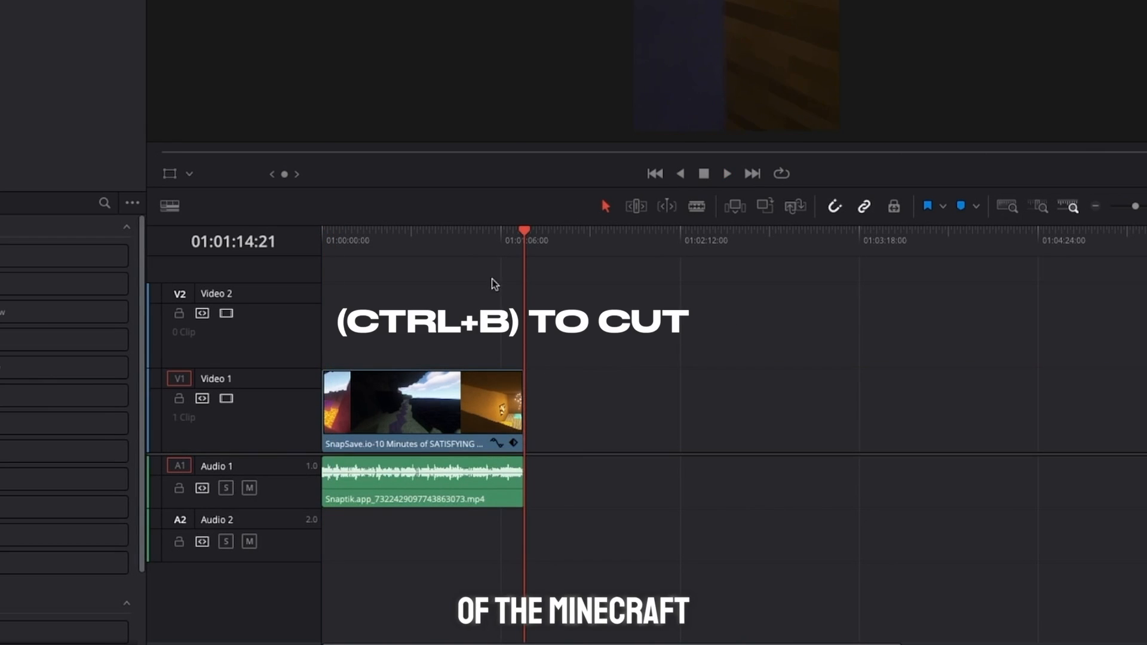
Place img_015.png from the Desktop on the Video 2 track near the start of the timeline
{"action": "left_click", "coordinate": [457, 237]}
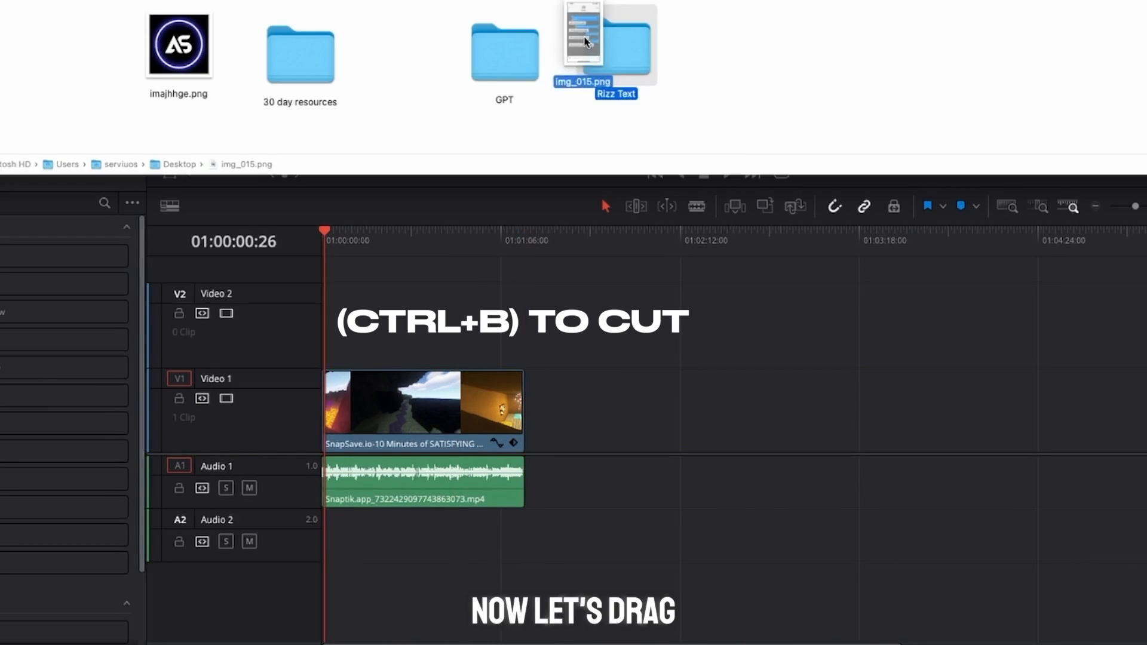
{"action": "left_click_drag", "start_coordinate": [612, 54], "coordinate": [330, 326]}
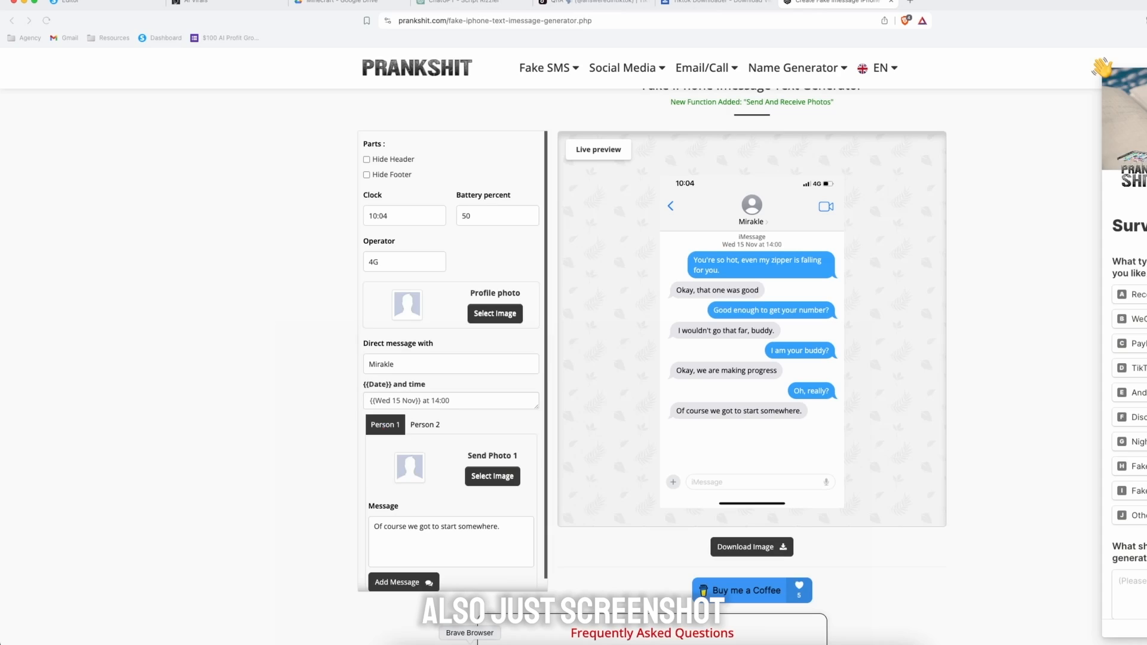
Capture a screenshot of the iMessage preview and place it at the start of the Video 2 track in DaVinci Resolve
{"action": "key", "text": "super+shift+4"}
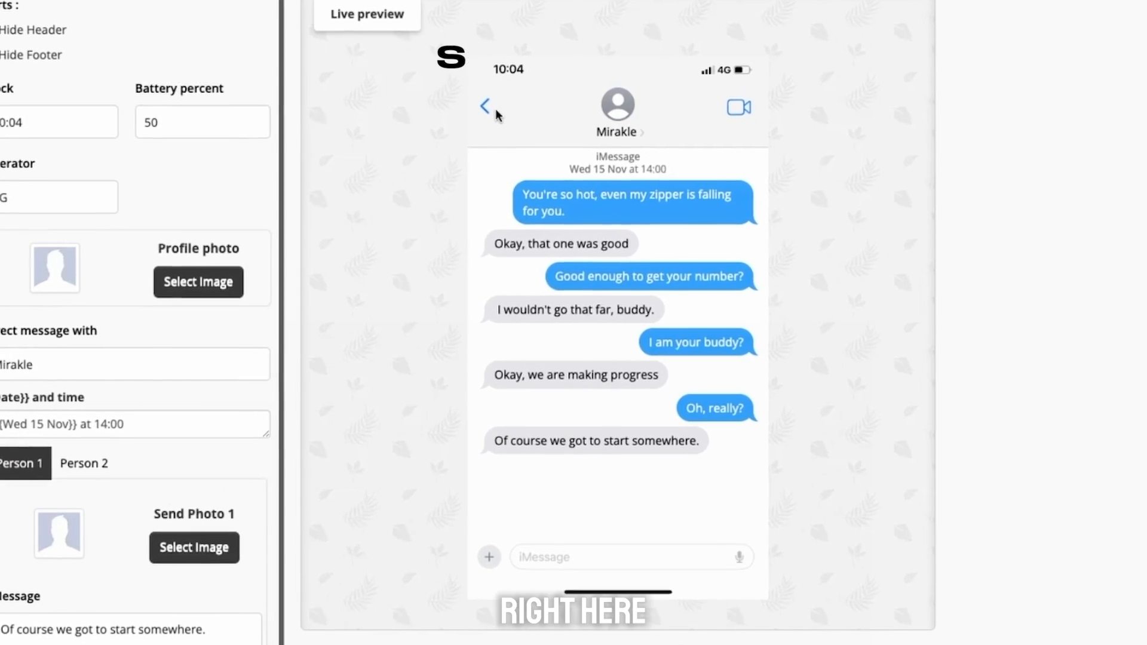
{"action": "left_click_drag", "start_coordinate": [660, 175], "coordinate": [761, 302]}
{"action": "left_click_drag", "start_coordinate": [634, 263], "coordinate": [769, 599]}
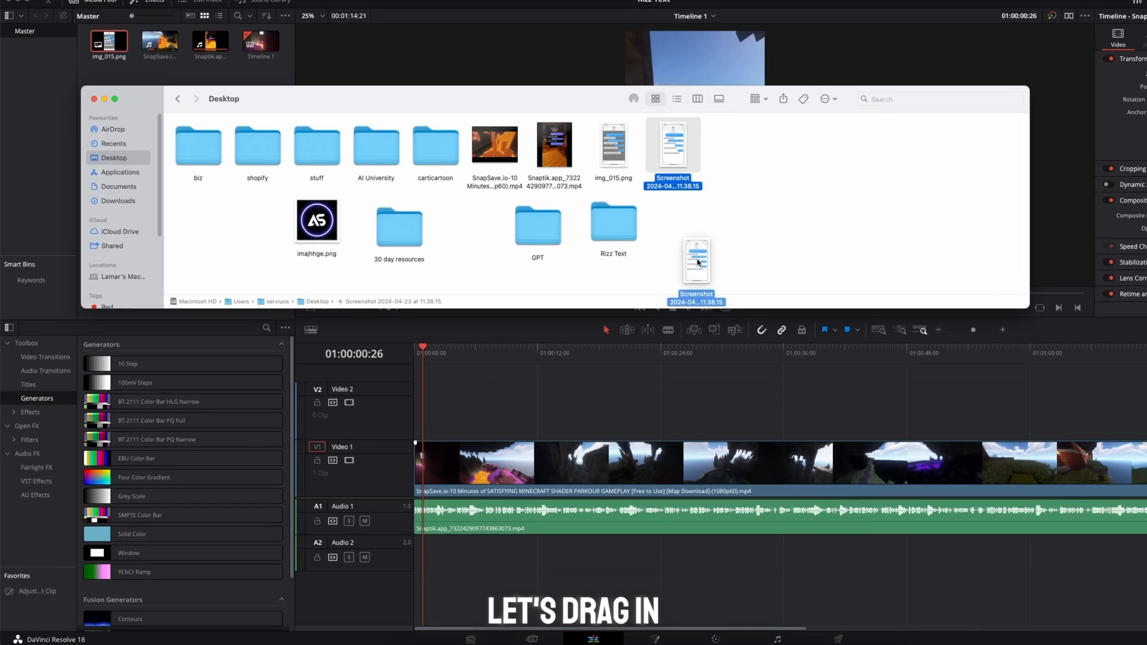
{"action": "left_click_drag", "start_coordinate": [697, 533], "coordinate": [445, 395]}
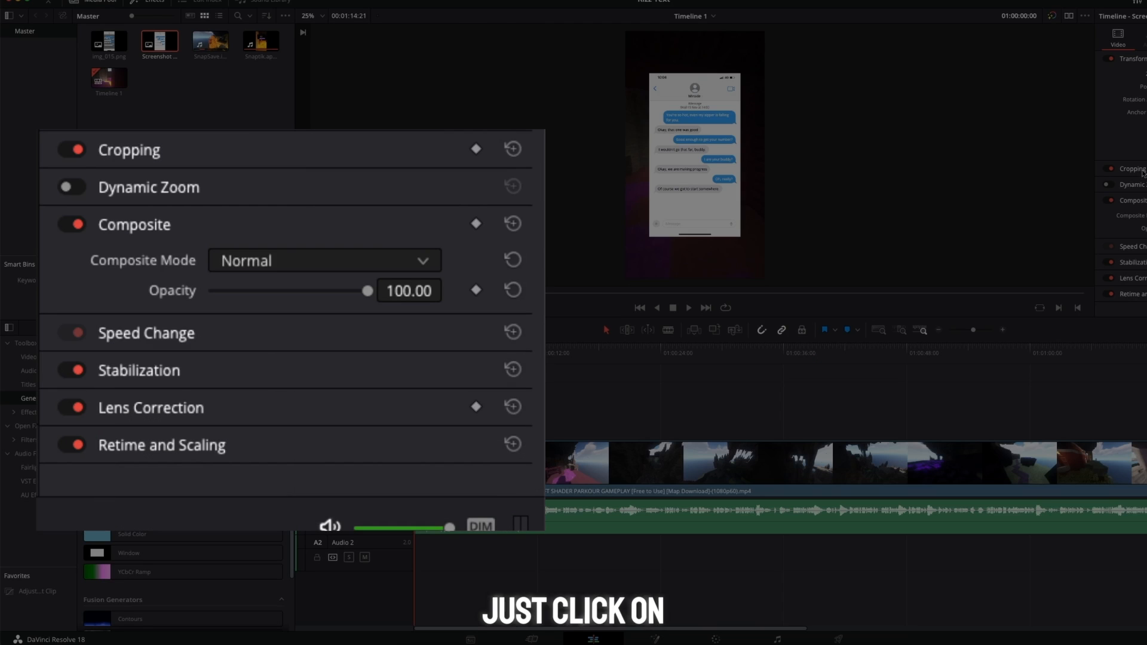
Crop the screenshot clip from the bottom so only the first message shows
{"action": "left_click", "coordinate": [1138, 170]}
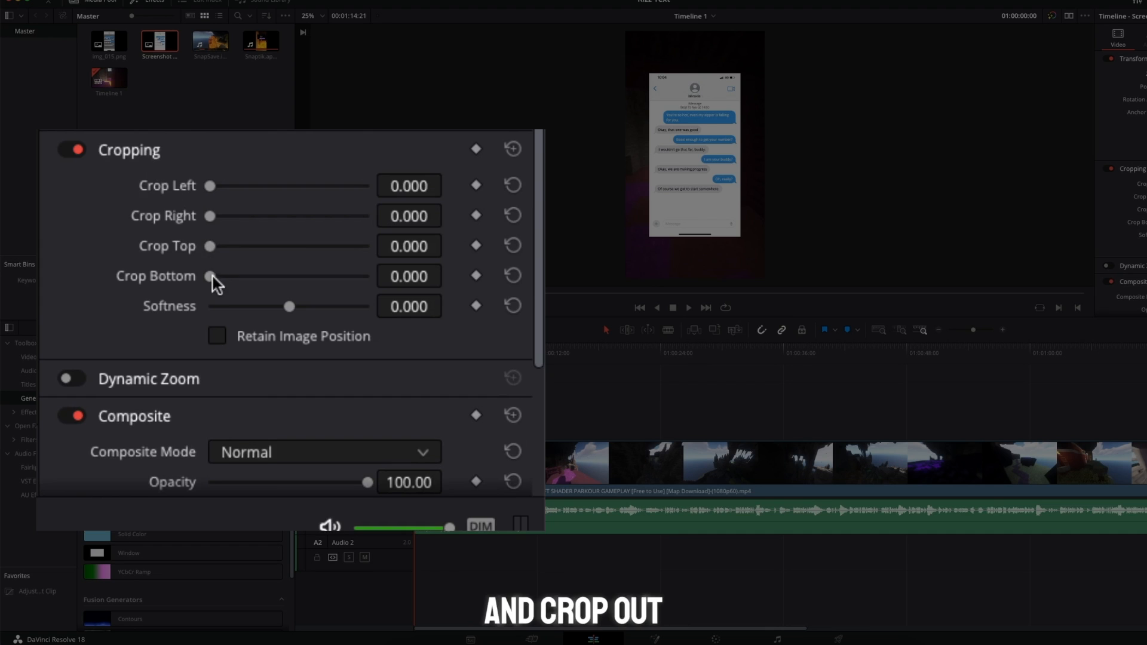
{"action": "left_click_drag", "start_coordinate": [210, 276], "coordinate": [272, 268]}
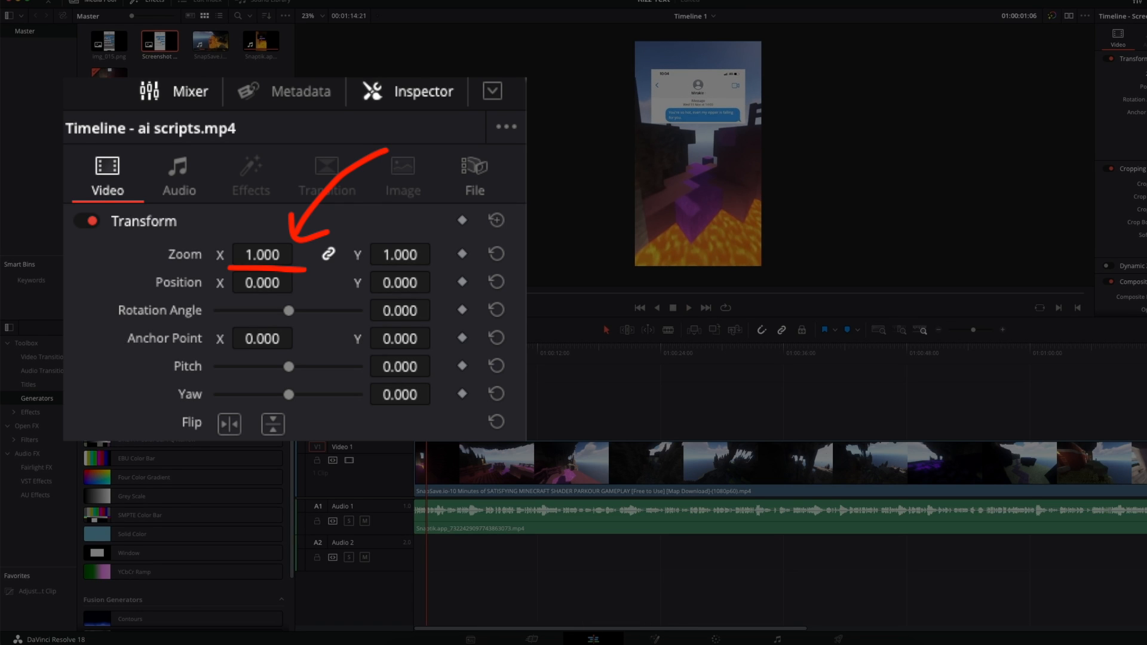
Extend the screenshot clip on Video 2 across the length of the timeline
{"action": "left_click_drag", "start_coordinate": [405, 372], "coordinate": [922, 372]}
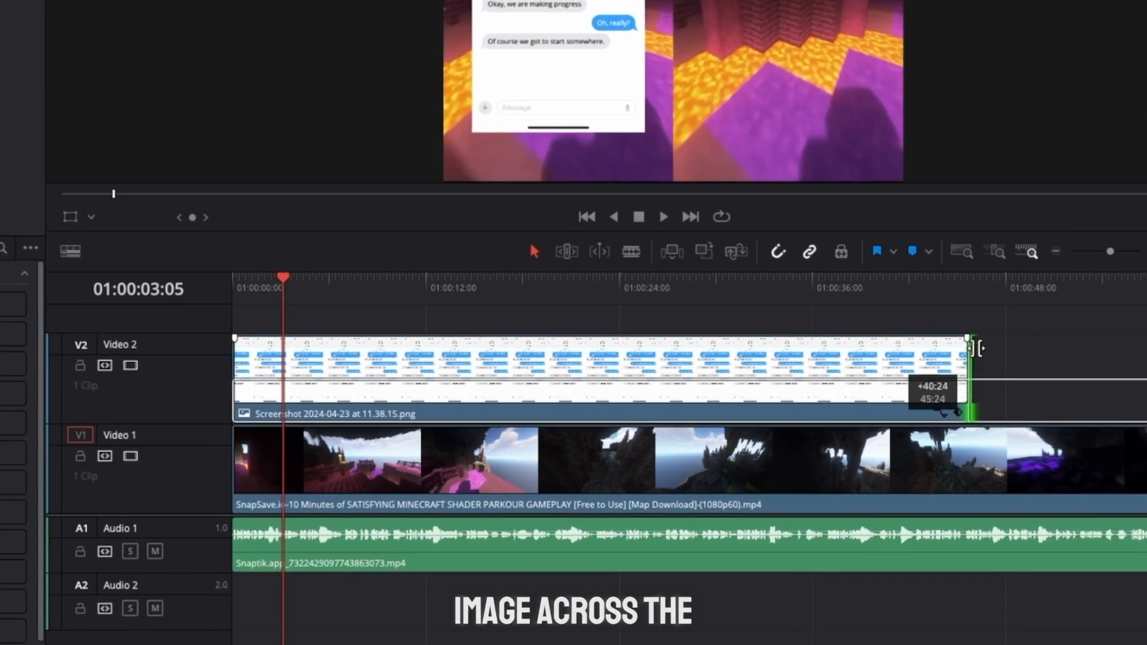
{"action": "left_click_drag", "start_coordinate": [977, 349], "coordinate": [1146, 348]}
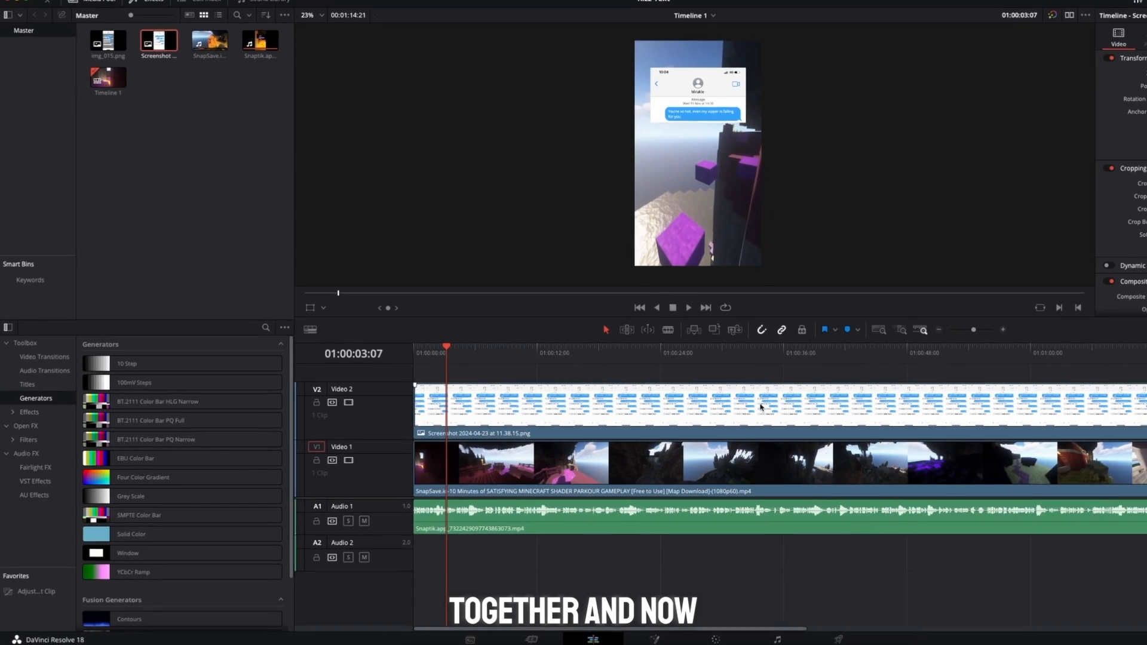
{"action": "left_click", "coordinate": [776, 365]}
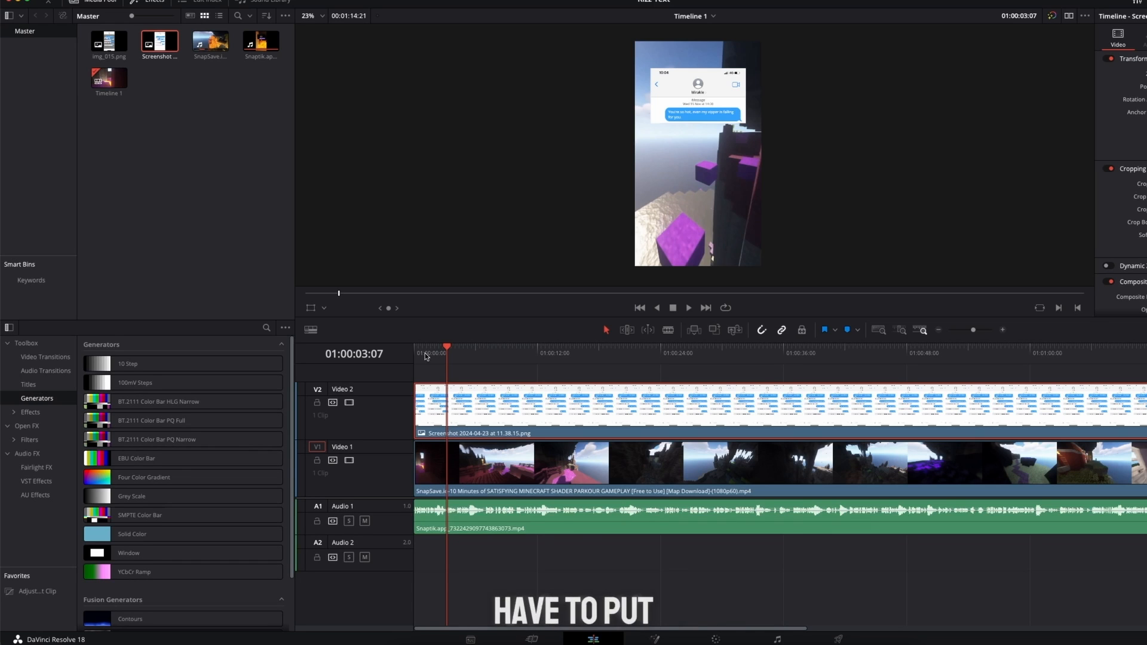
Position the playhead at 01:00:02:13 and display the screenshot clip's cropping keyframes
{"action": "key", "text": "Home"}
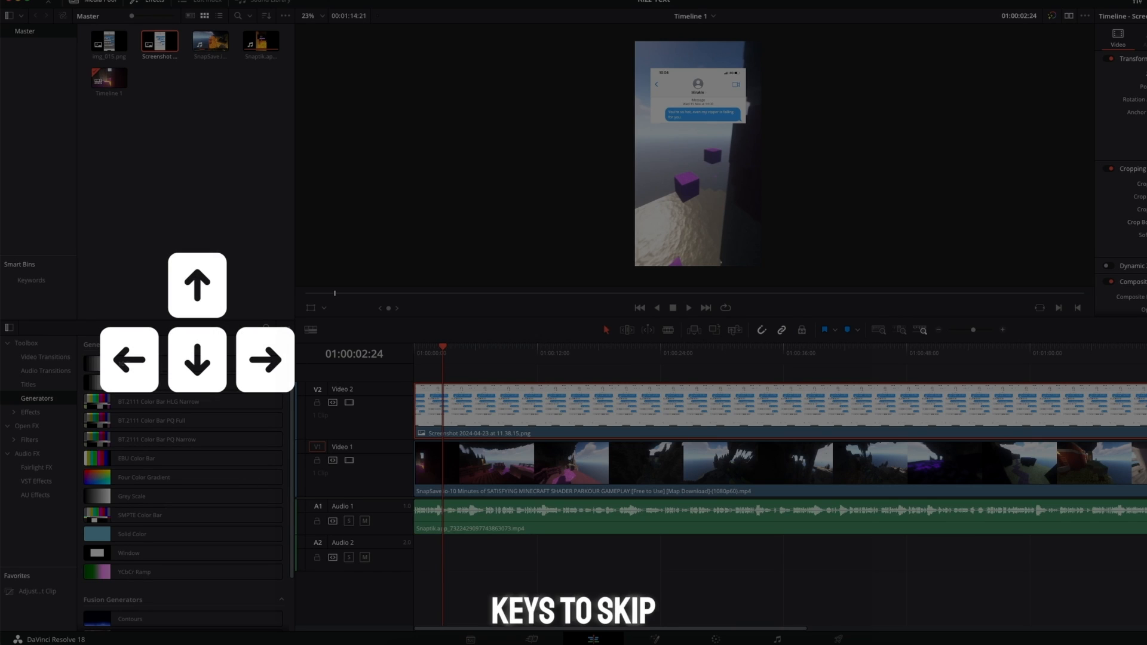
{"action": "key", "text": "Left"}
{"action": "key", "text": "Left"}
{"action": "key", "text": "Right"}
{"action": "key", "text": "Left"}
{"action": "key", "text": "Left"}
{"action": "key", "text": "Left"}
{"action": "key", "text": "Left"}
{"action": "key", "text": "Left"}
{"action": "key", "text": "Left"}
{"action": "key", "text": "Left"}
{"action": "key", "text": "Left"}
{"action": "key", "text": "Left"}
{"action": "key", "text": "Left"}
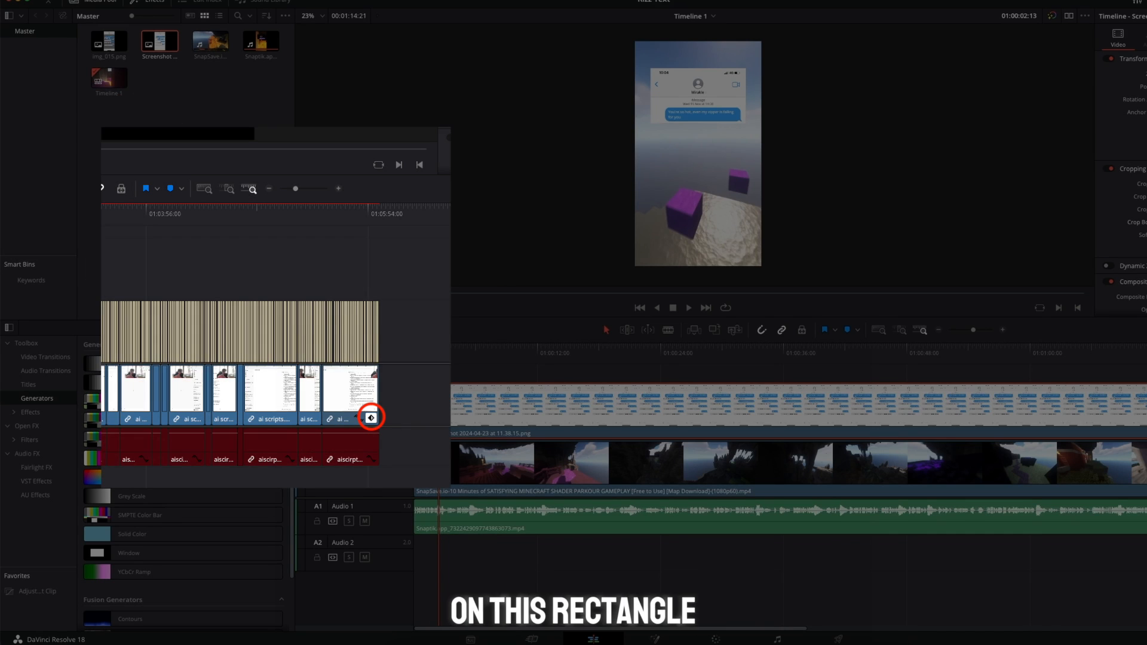
{"action": "left_click", "coordinate": [1144, 434]}
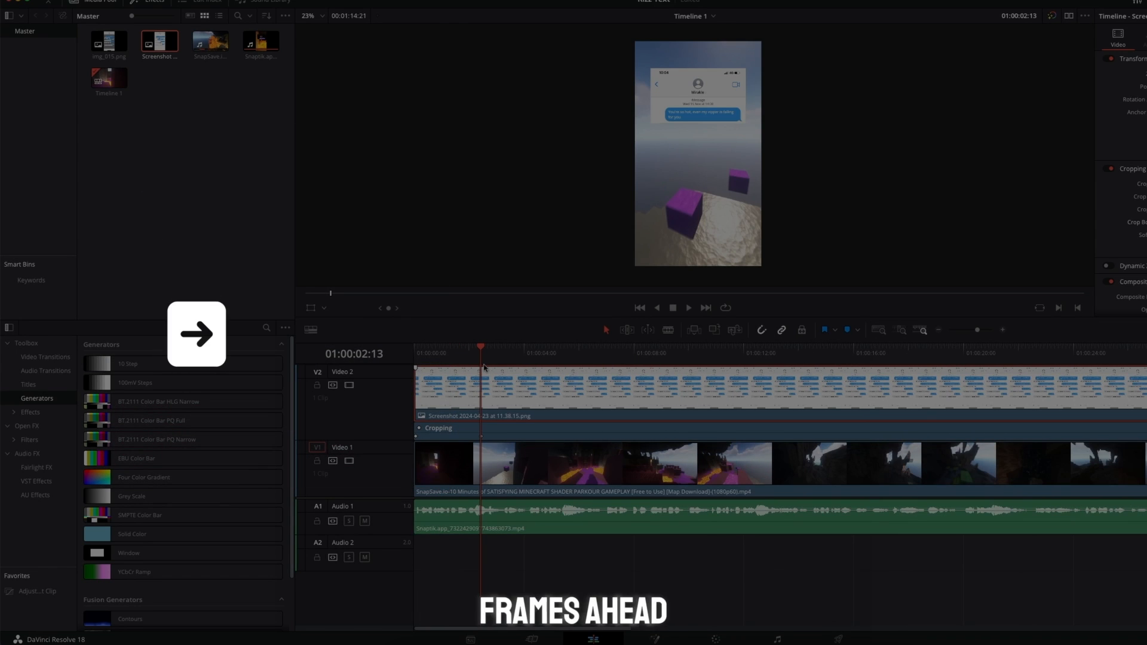
Advance the playhead six frames to 01:00:02:19 and reduce the screenshot's bottom crop to reveal the second message
{"action": "key", "text": "Right"}
{"action": "key", "text": "Right"}
{"action": "key", "text": "Right"}
{"action": "key", "text": "Right"}
{"action": "key", "text": "Right"}
{"action": "key", "text": "Right"}
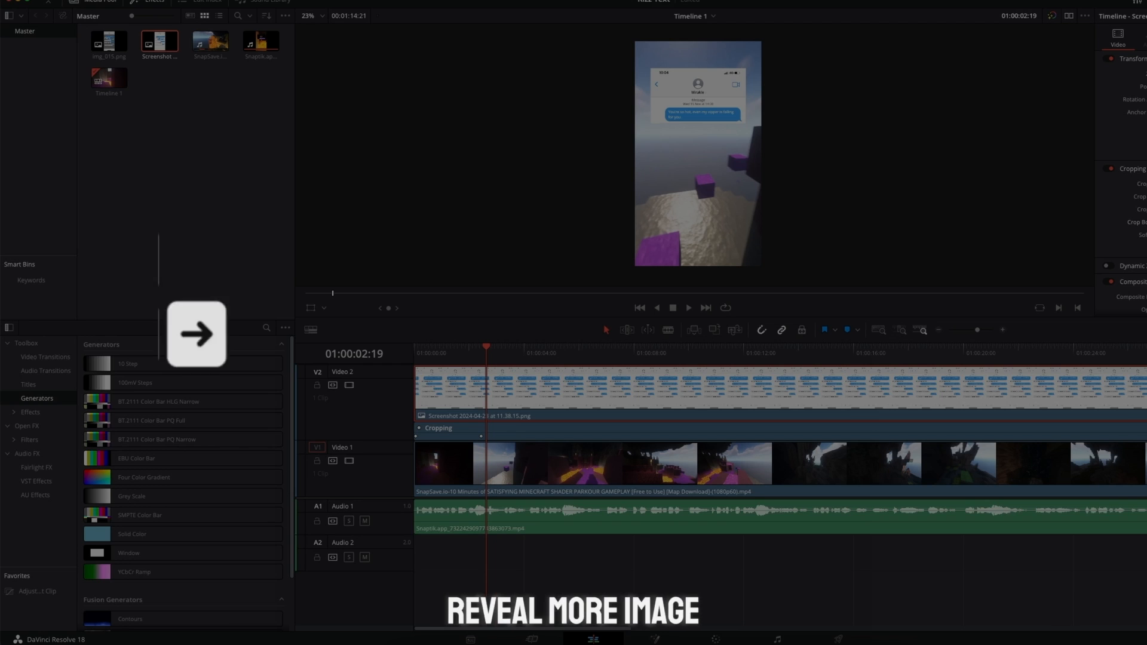
{"action": "mouse_move", "coordinate": [183, 386]}
{"action": "left_mouse_down"}
{"action": "mouse_move", "coordinate": [212, 385]}
{"action": "mouse_move", "coordinate": [203, 384]}
{"action": "left_mouse_up"}
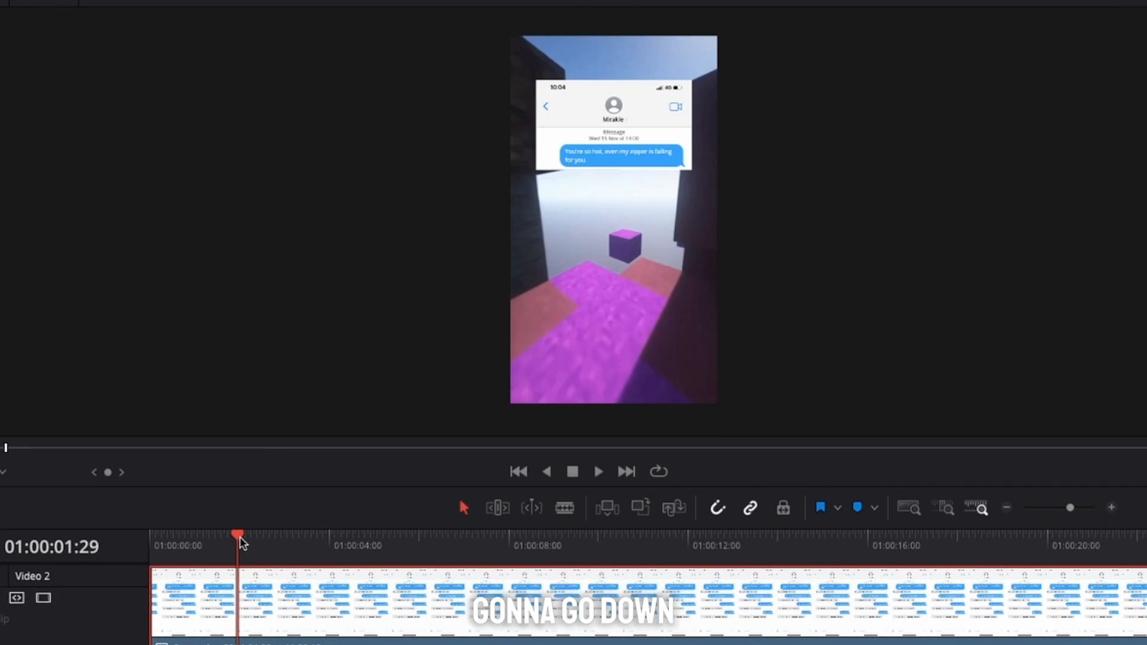
Play the timeline up to the next line and adjust the bottom crop at 01:00:04:06 to reveal the third message
{"action": "key", "text": "space"}
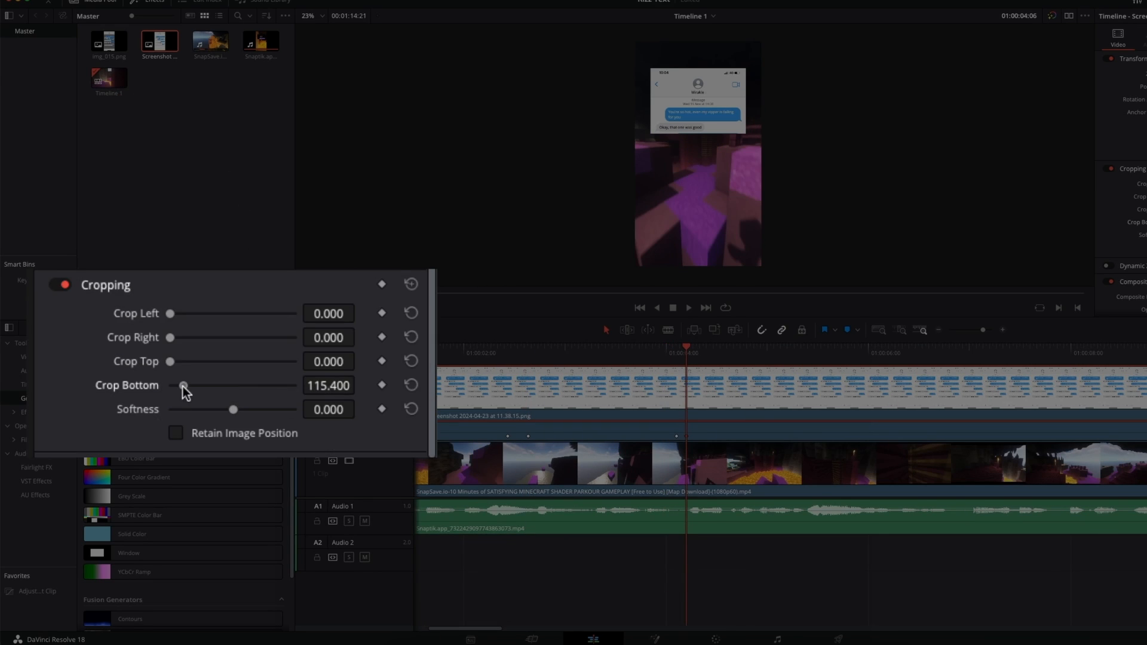
{"action": "mouse_move", "coordinate": [183, 386]}
{"action": "left_mouse_down"}
{"action": "mouse_move", "coordinate": [218, 389]}
{"action": "mouse_move", "coordinate": [205, 387]}
{"action": "left_mouse_up"}
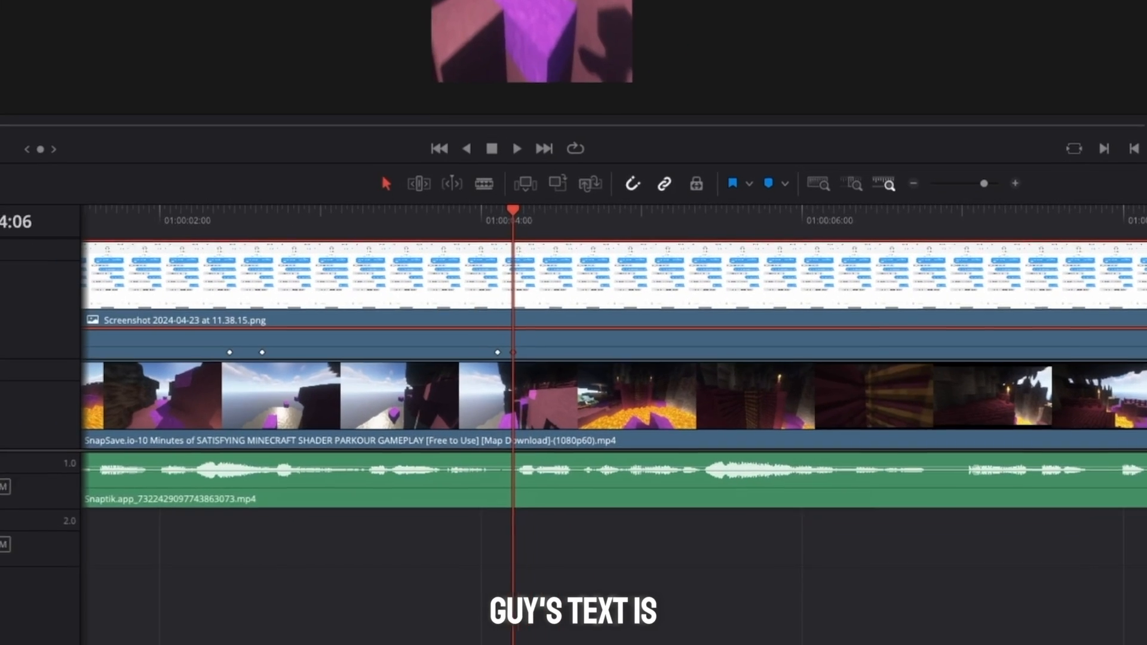
{"action": "left_click", "coordinate": [534, 279]}
Play on to the next spoken line and step the playhead two frames past 01:00:05:08 for the next crop keyframe
{"action": "key", "text": "space"}
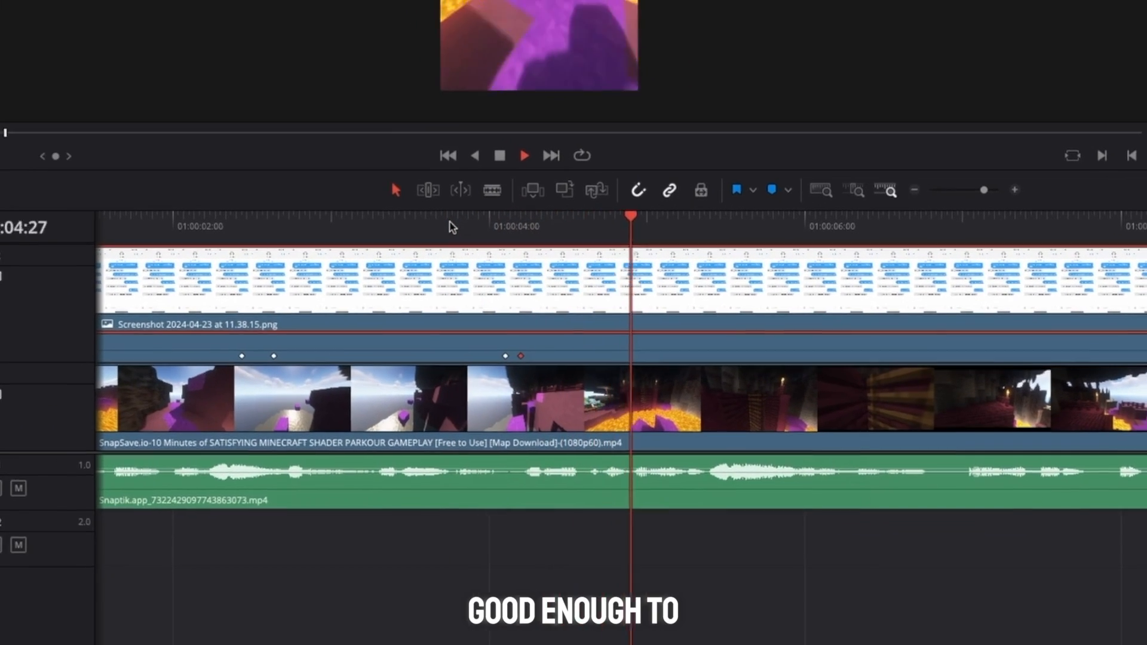
{"action": "key", "text": "space"}
{"action": "left_click", "coordinate": [451, 205]}
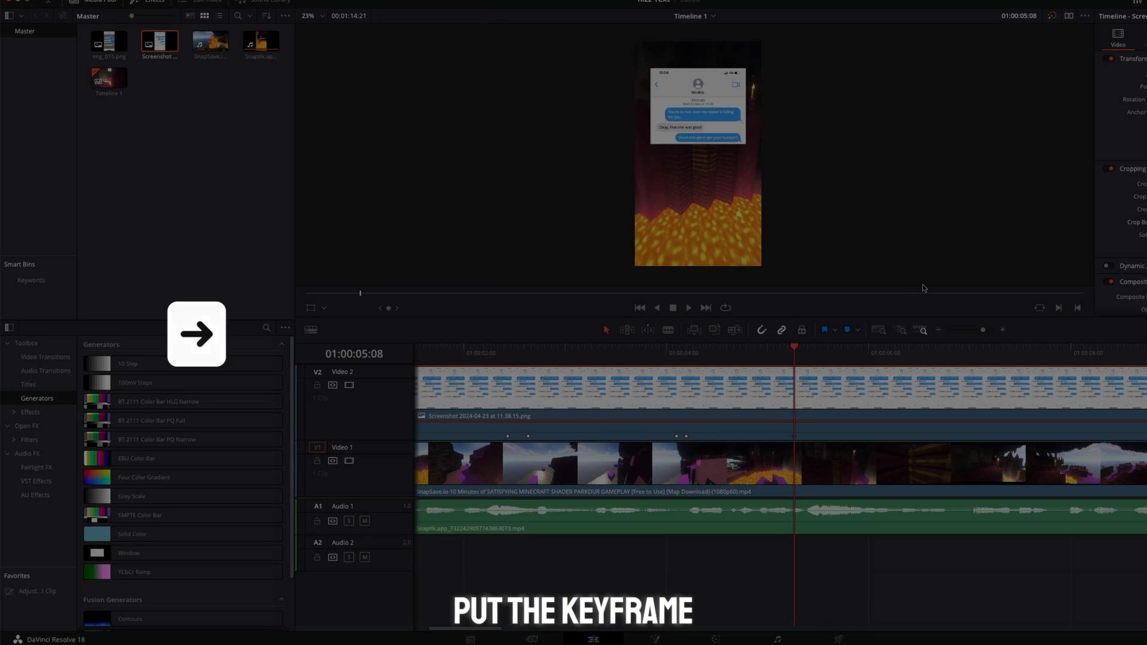
{"action": "key", "text": "Right"}
{"action": "key", "text": "Right"}
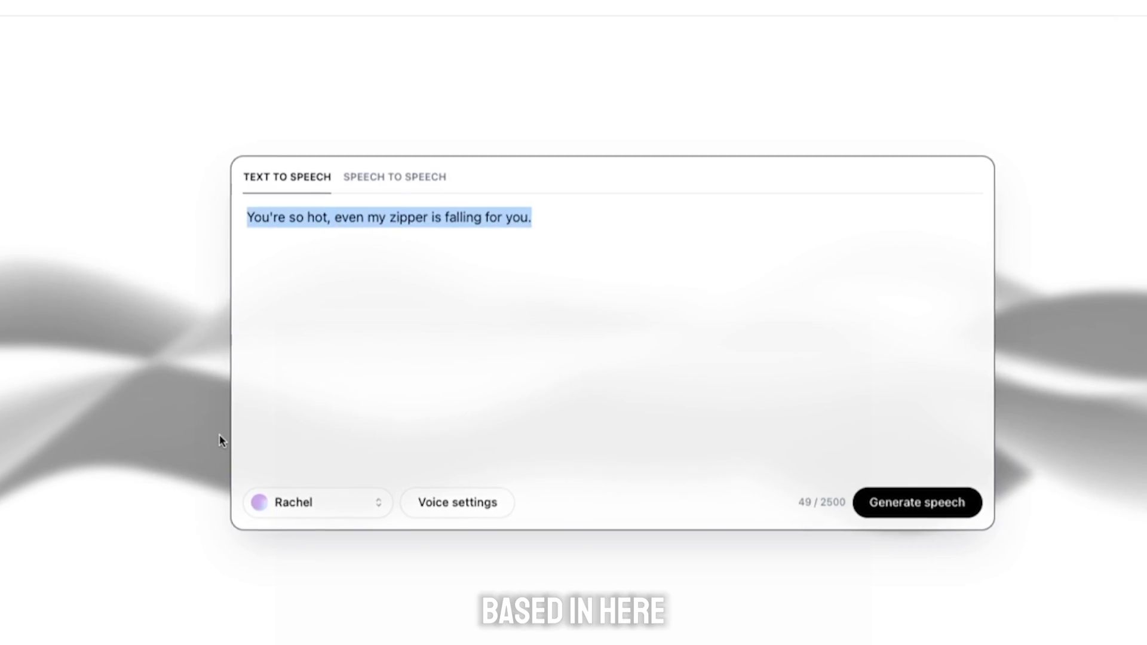
In ElevenLabs, look up the Adam voice in the voice list and leave Rachel selected
{"action": "left_click", "coordinate": [298, 508]}
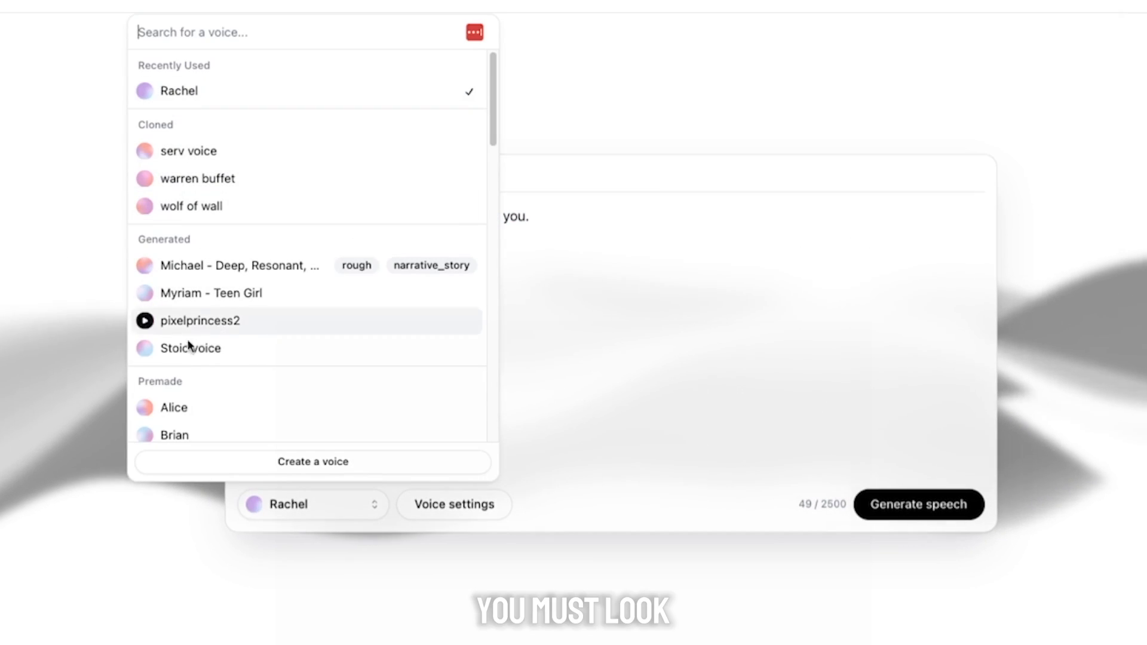
{"action": "type", "text": "ada"}
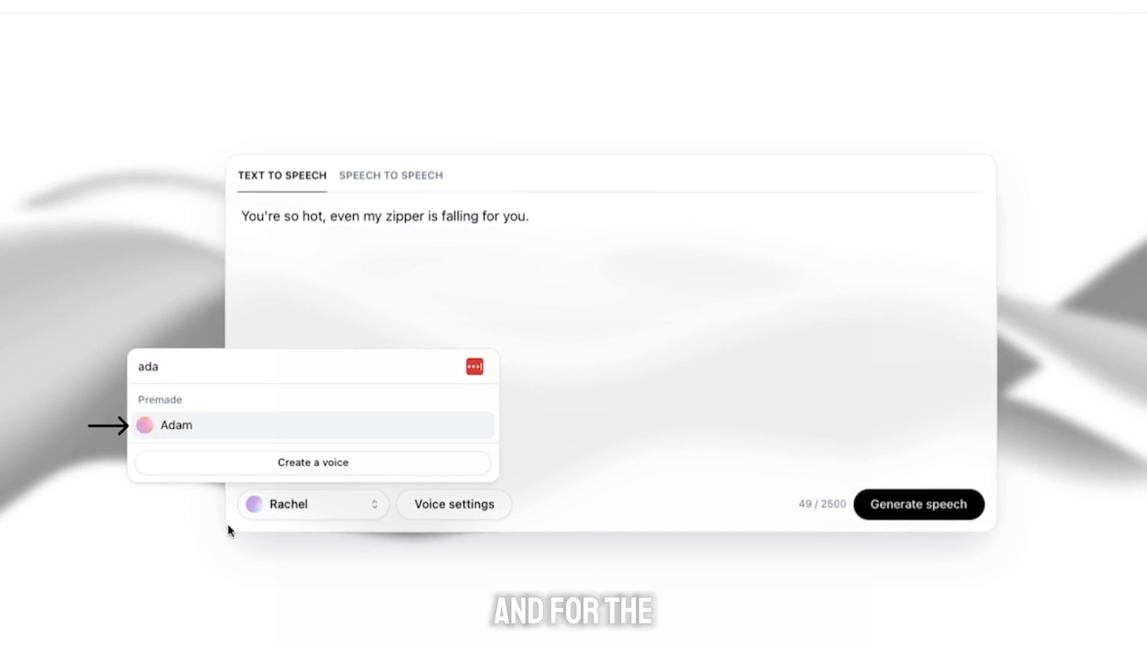
{"action": "left_click", "coordinate": [304, 517]}
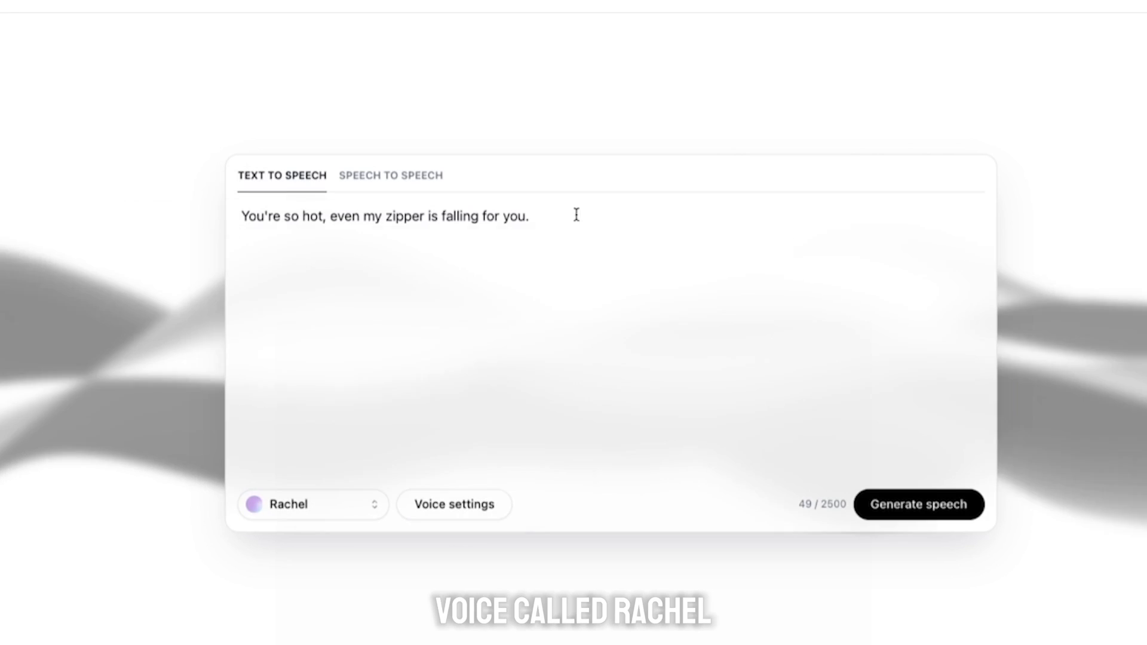
Set the speech text to "You're so hot, even my zipper is falling for you." and "Good enough to get your number?" from Descript
{"action": "left_click_drag", "start_coordinate": [573, 214], "coordinate": [201, 231]}
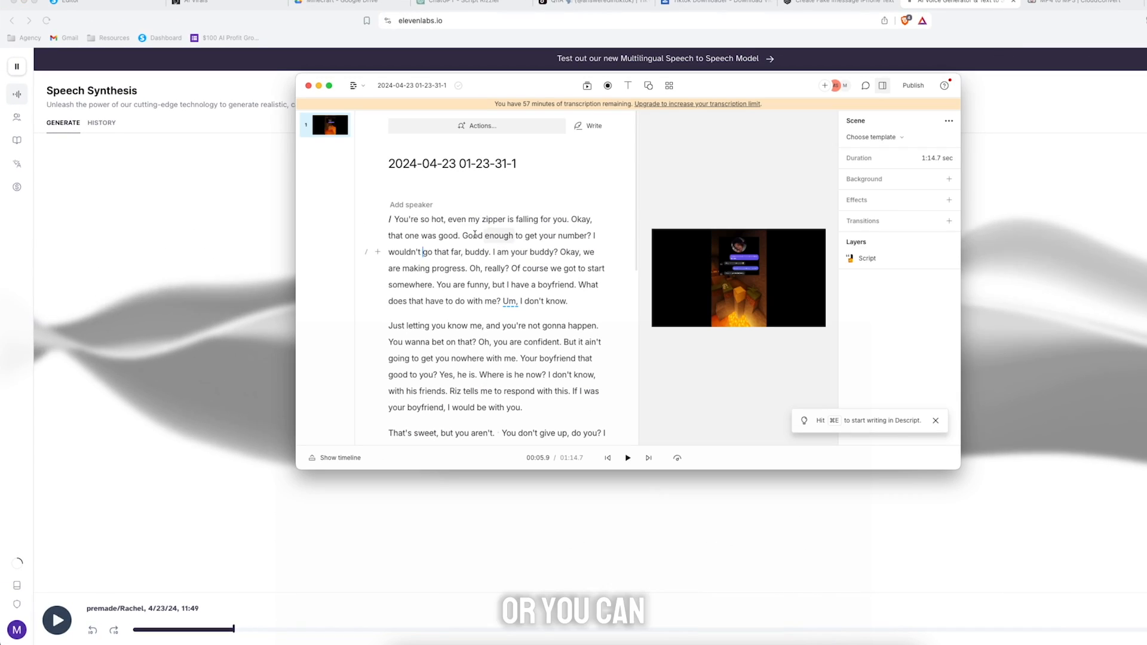
{"action": "left_click_drag", "start_coordinate": [395, 220], "coordinate": [537, 222]}
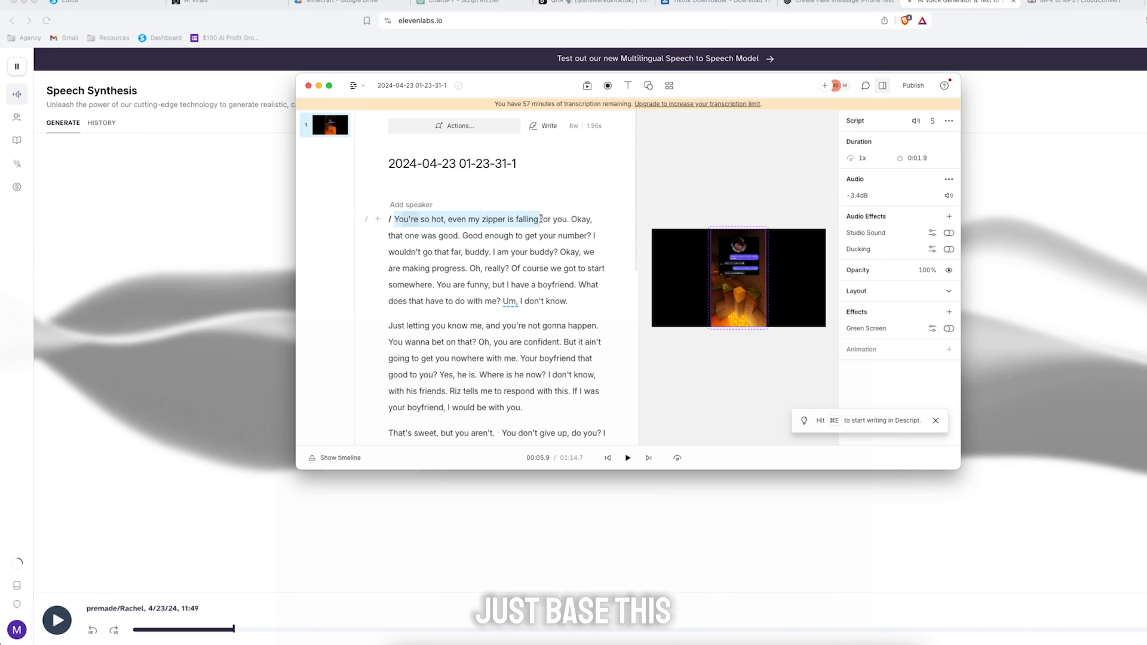
{"action": "left_click_drag", "start_coordinate": [464, 236], "coordinate": [591, 236]}
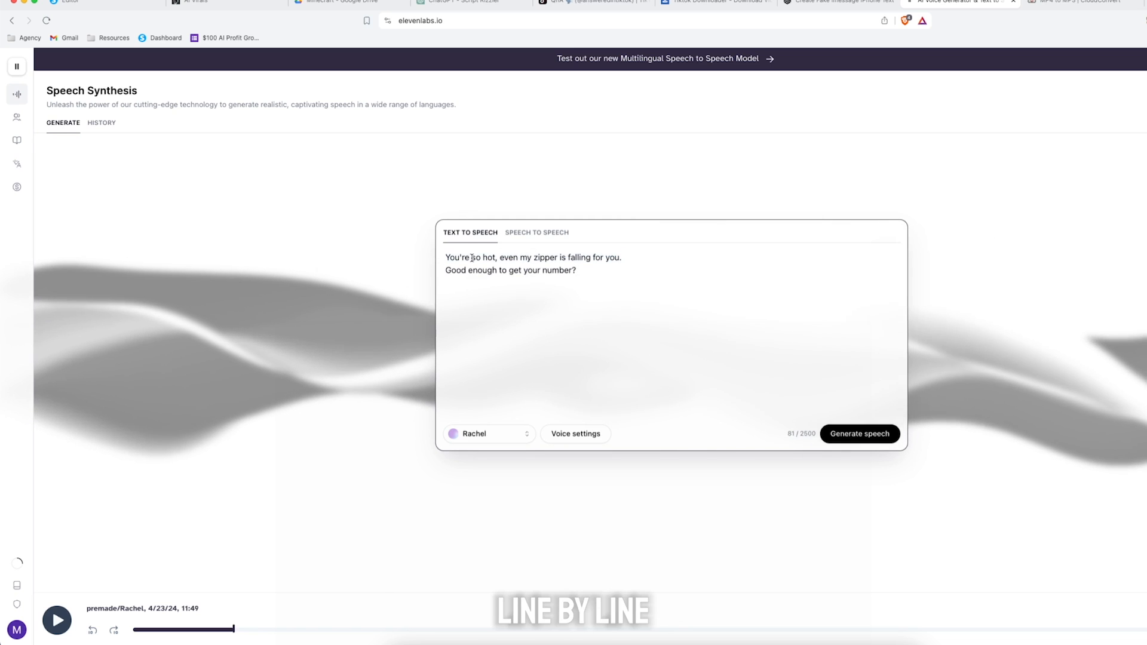
{"action": "left_click_drag", "start_coordinate": [551, 265], "coordinate": [562, 208]}
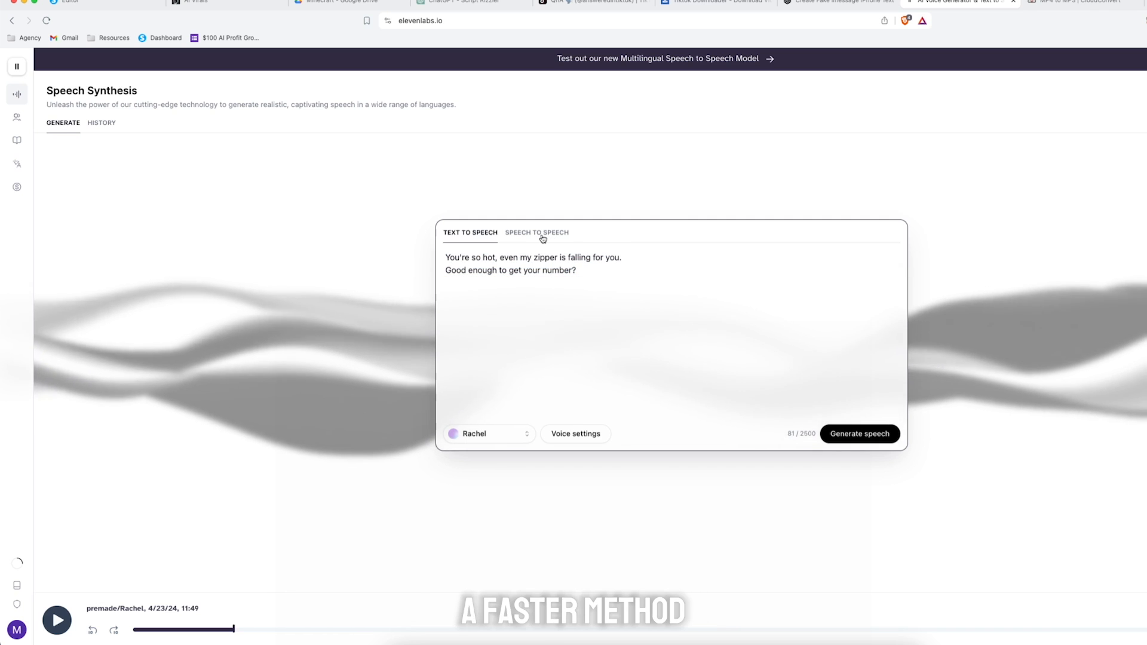
Generate and preview the two lines with the Adam voice, and lower the Stability in its voice settings
{"action": "left_click", "coordinate": [851, 425]}
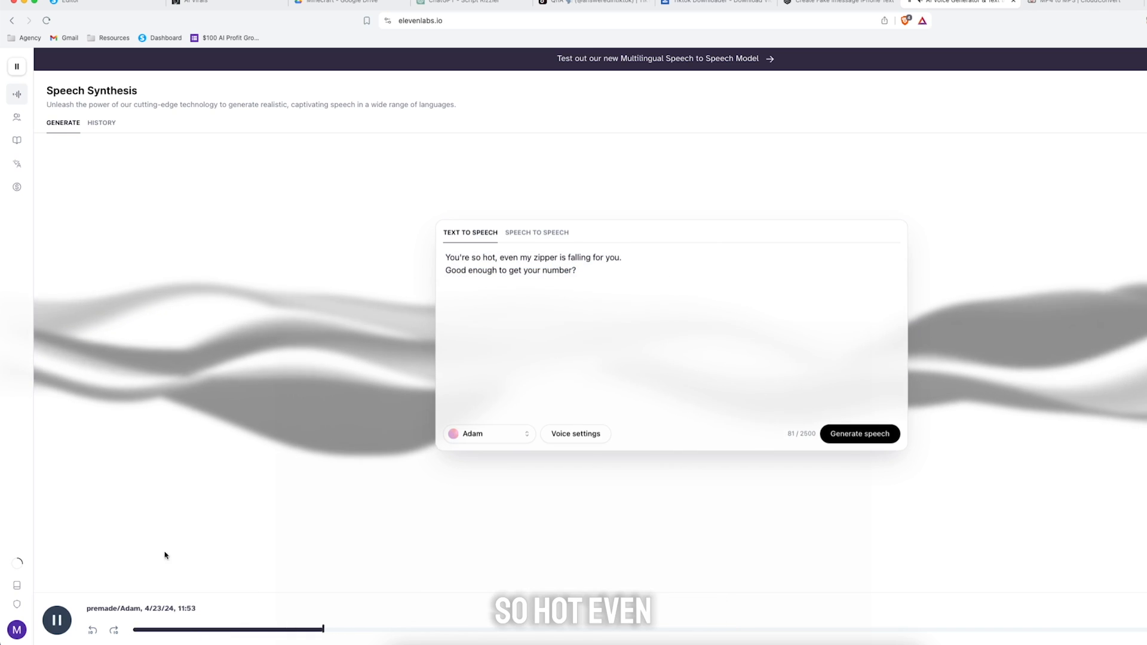
{"action": "left_click", "coordinate": [60, 621]}
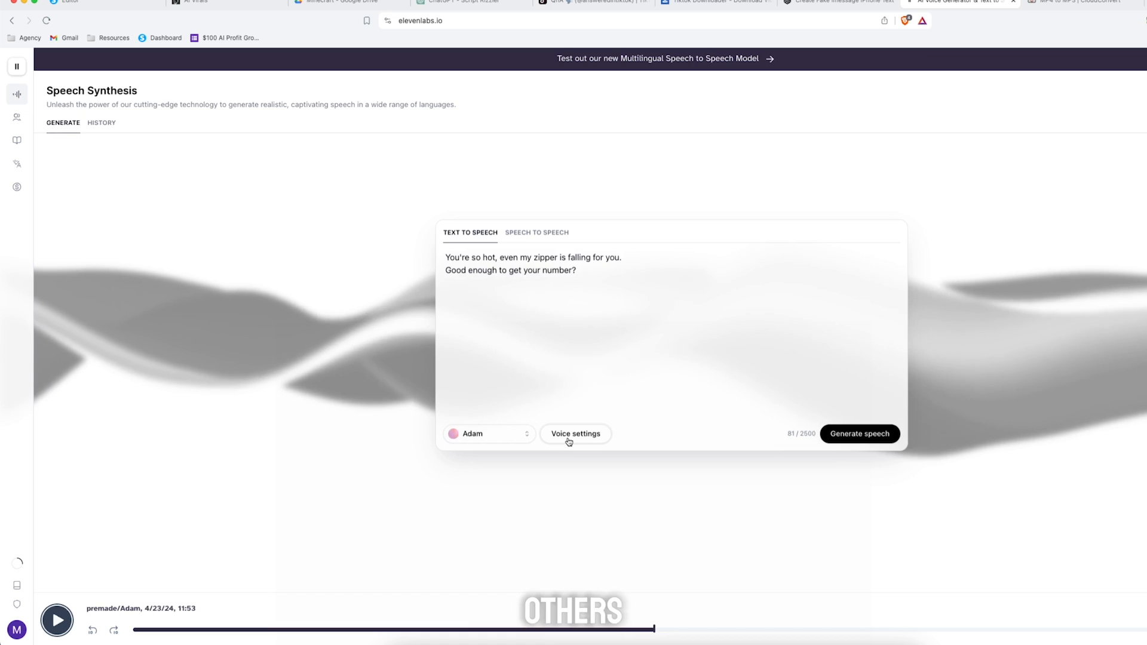
{"action": "left_click", "coordinate": [568, 440]}
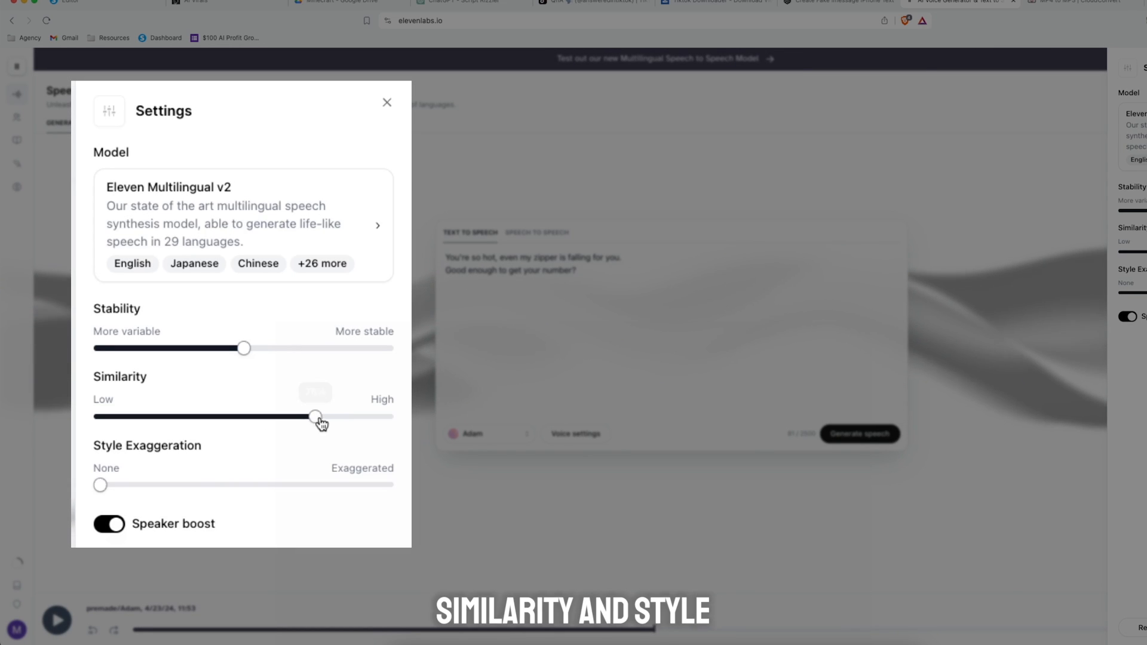
{"action": "mouse_move", "coordinate": [319, 423]}
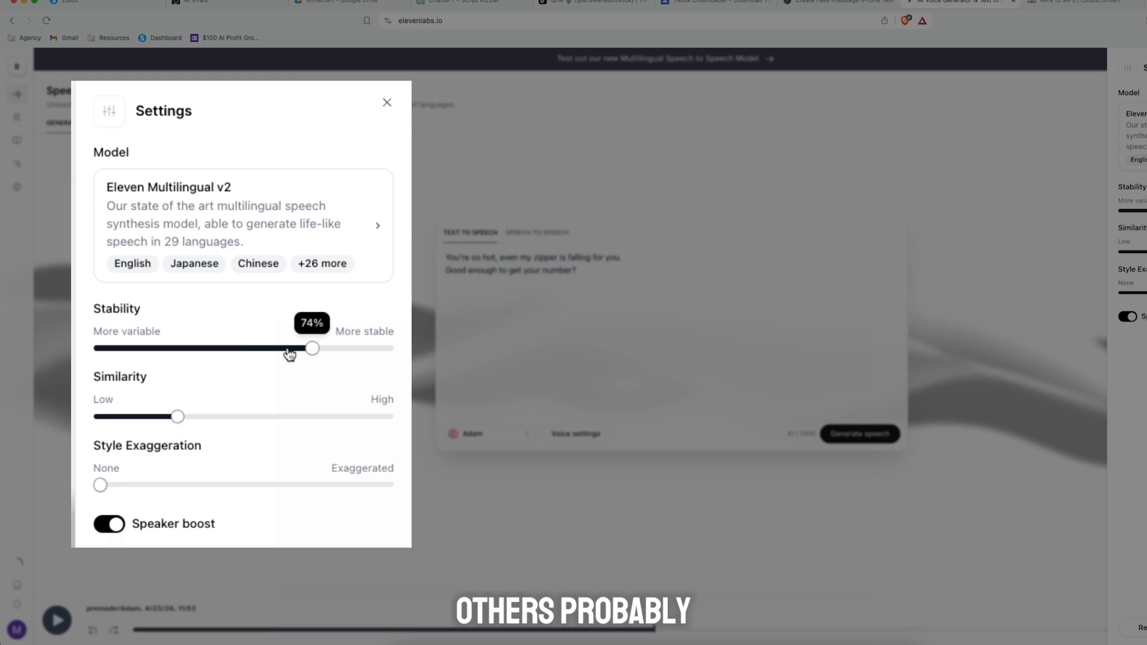
{"action": "left_click_drag", "start_coordinate": [290, 354], "coordinate": [214, 357]}
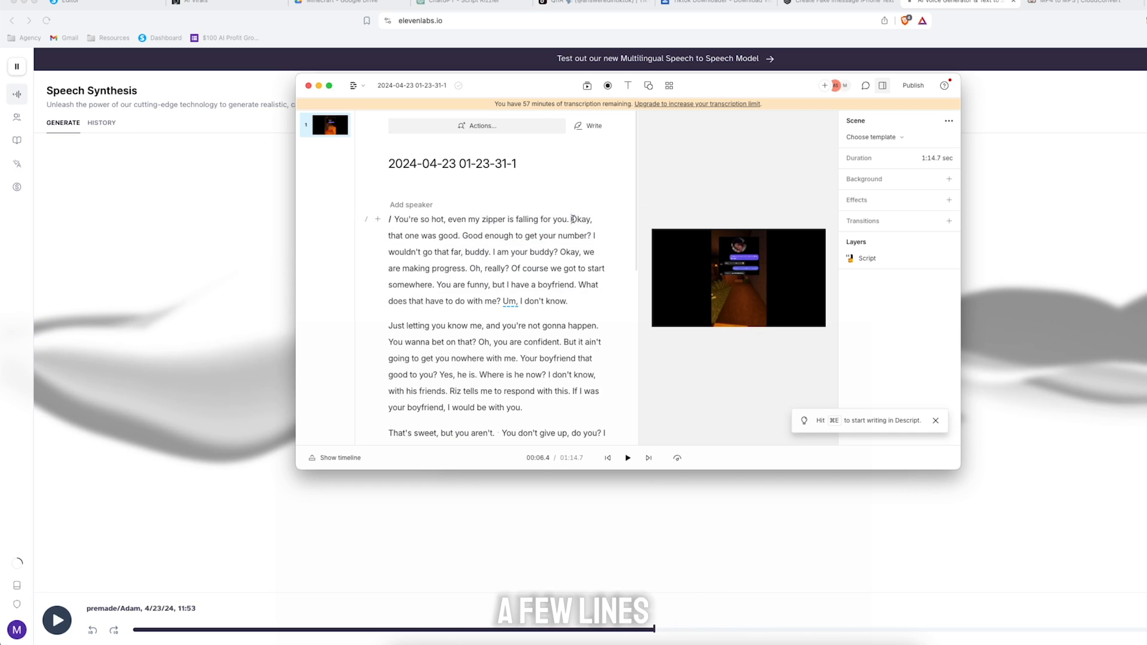
Replace the speech text with "Okay, that one was good." and "I wouldn't go that far, buddy." from the Descript transcript
{"action": "left_click_drag", "start_coordinate": [572, 219], "coordinate": [459, 236]}
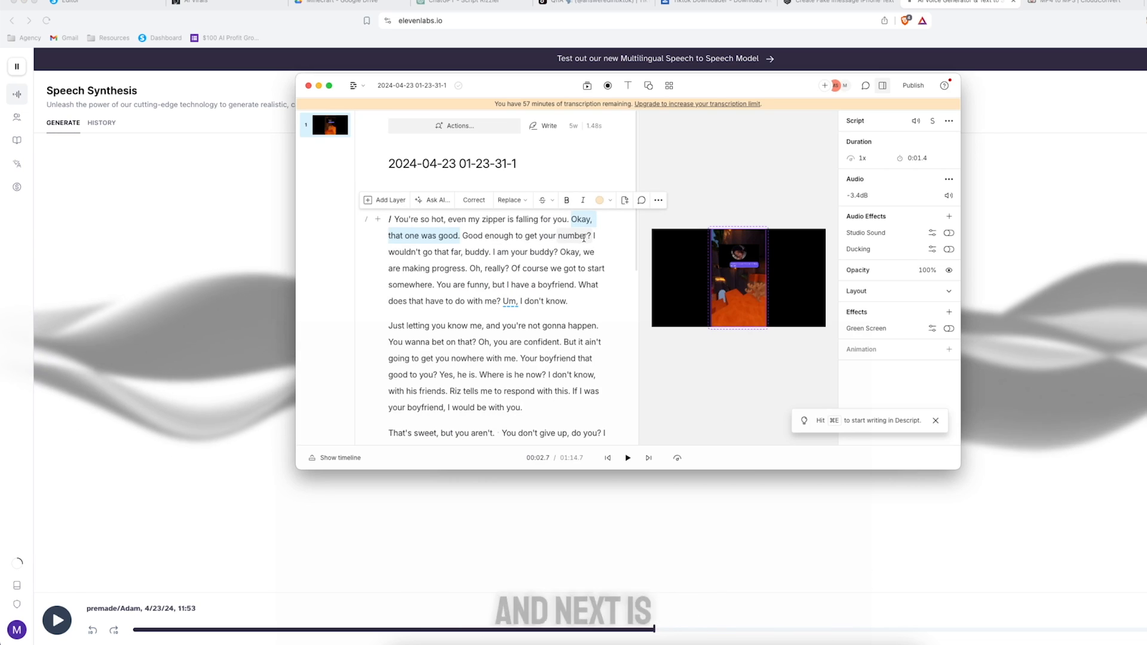
{"action": "left_click_drag", "start_coordinate": [593, 235], "coordinate": [460, 251]}
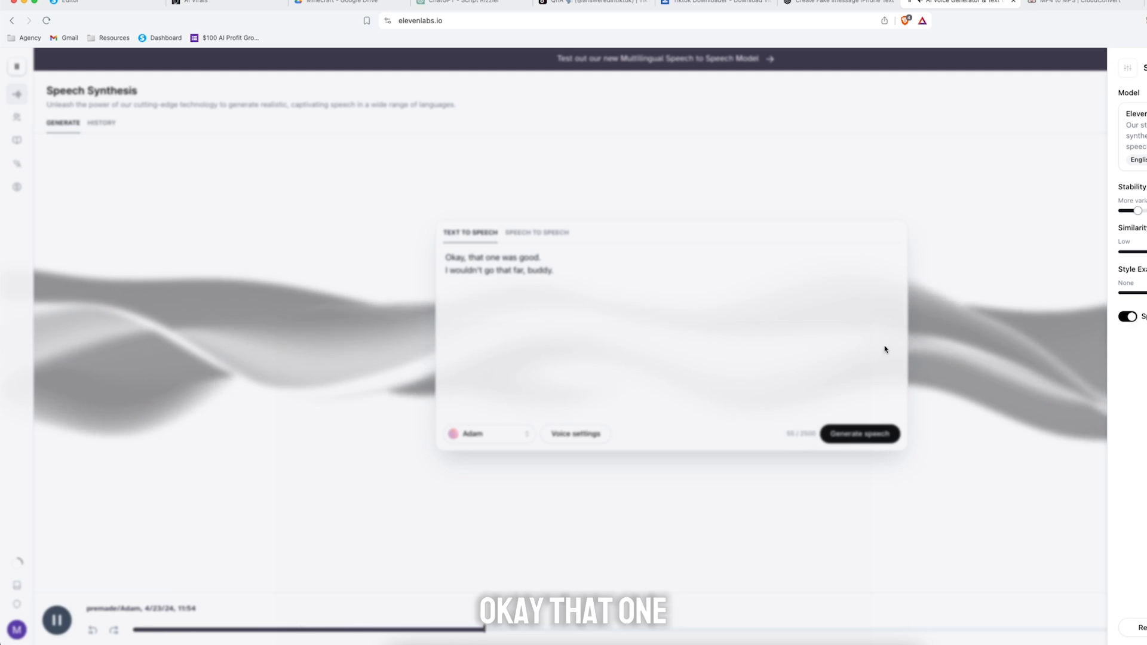
Switch the voice to Rachel, raise Stability and disable Speaker boost in its settings, and generate the two reply lines
{"action": "left_click", "coordinate": [886, 354]}
{"action": "left_click", "coordinate": [502, 438]}
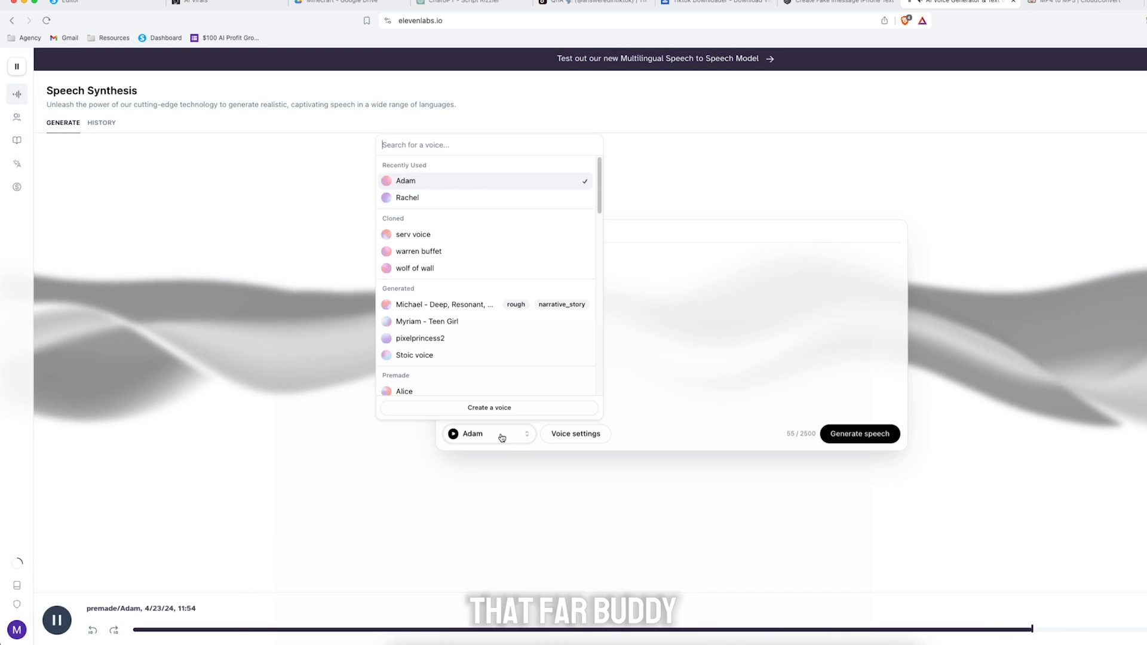
{"action": "left_click", "coordinate": [513, 330]}
{"action": "left_click", "coordinate": [588, 435]}
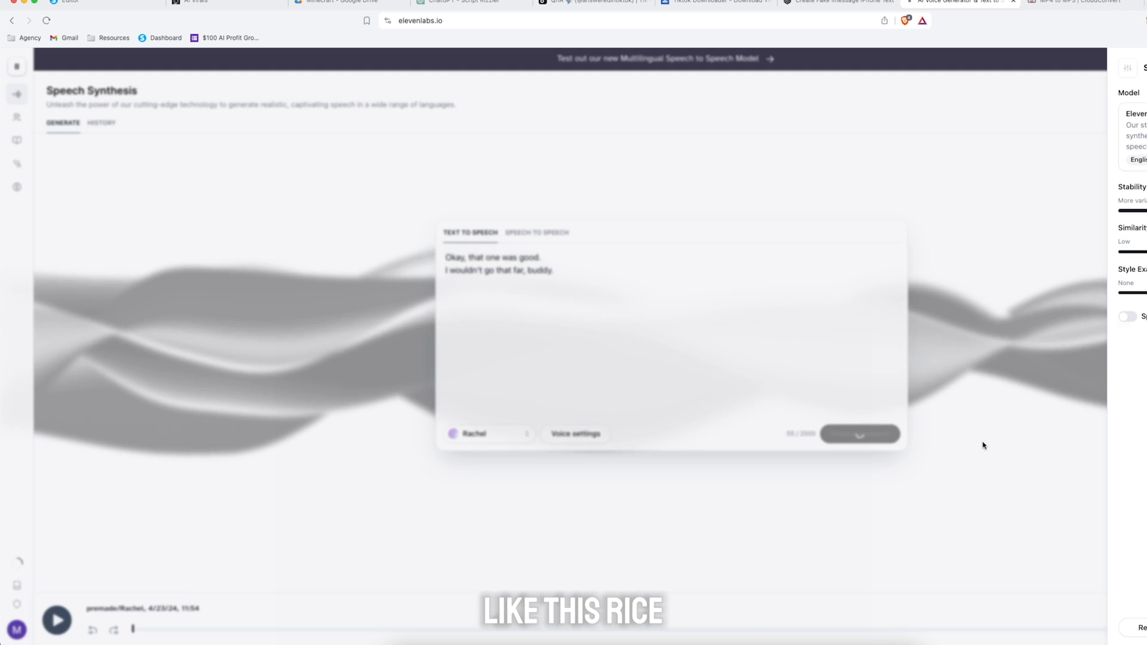
{"action": "left_click", "coordinate": [778, 323]}
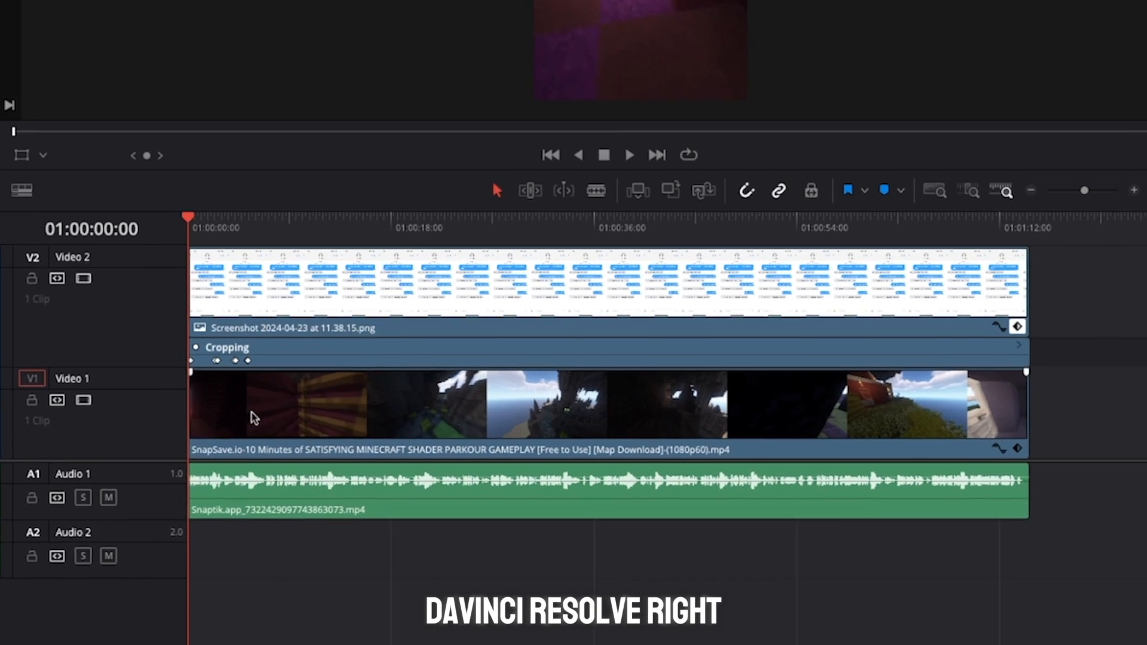
Switch the voice back to Adam for the opening lines, and download the generated speech under the name adam
{"action": "left_click", "coordinate": [336, 418]}
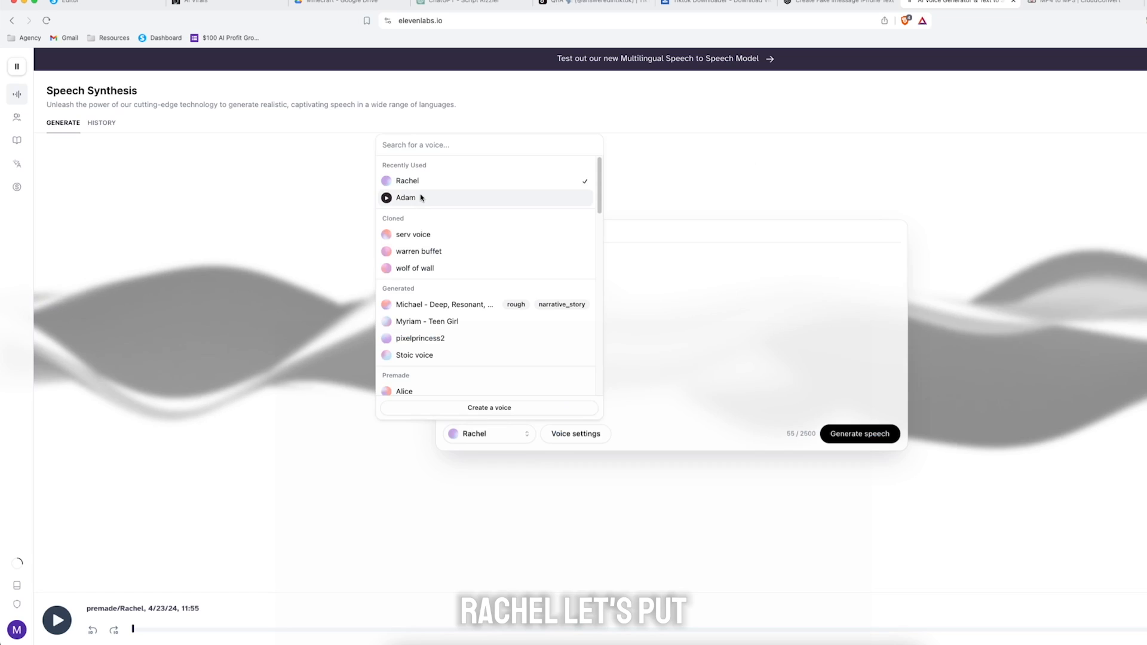
{"action": "left_click", "coordinate": [421, 198]}
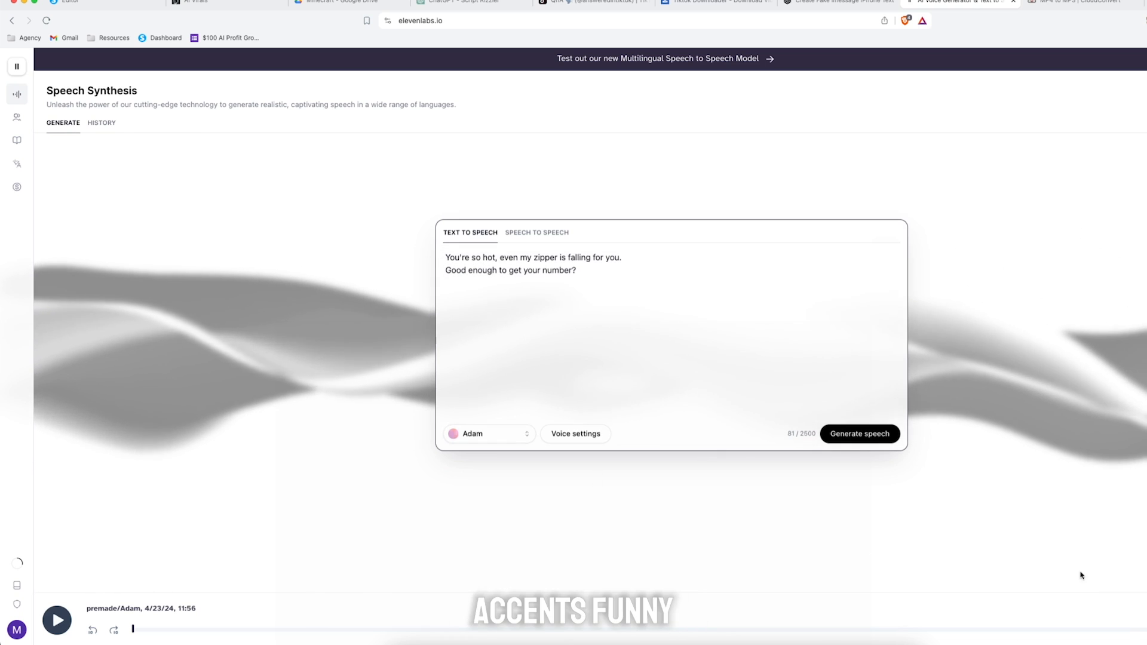
{"action": "left_click", "coordinate": [1144, 620]}
{"action": "type", "text": "adam"}
{"action": "key", "text": "Return"}
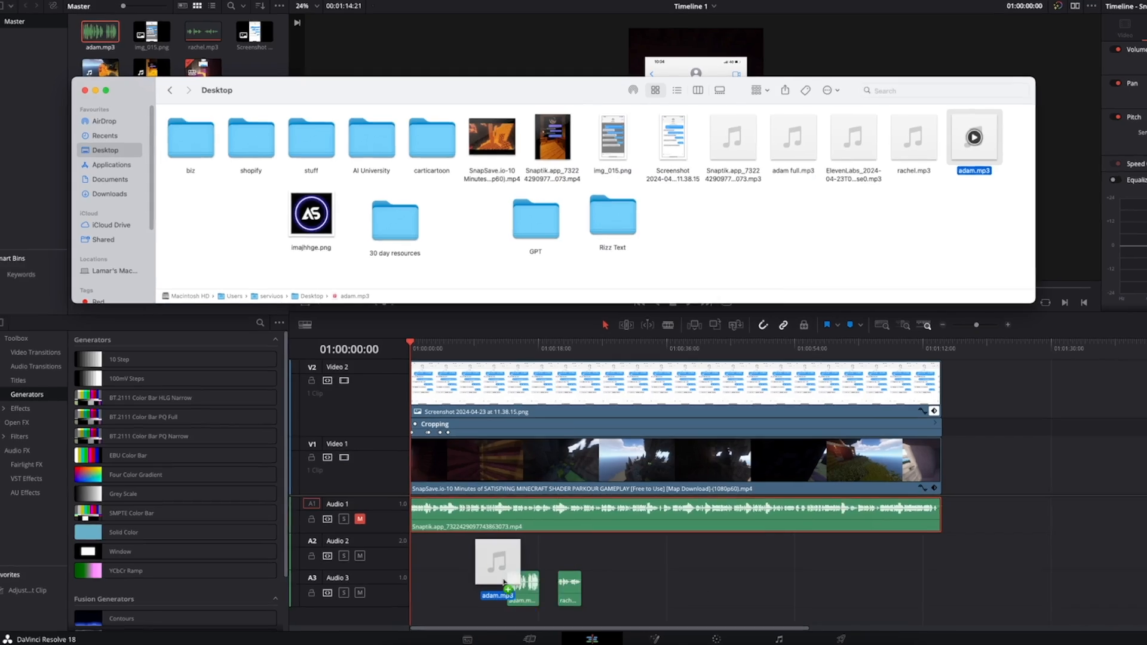
Place adam.mp3 at the start of the Audio 2 track in DaVinci Resolve and trim the silence from its beginning
{"action": "left_click_drag", "start_coordinate": [504, 569], "coordinate": [471, 560]}
{"action": "left_click_drag", "start_coordinate": [391, 527], "coordinate": [316, 513]}
{"action": "scroll", "coordinate": [310, 515], "scroll_direction": "up", "scroll_amount": 10}
{"action": "left_click", "coordinate": [269, 502]}
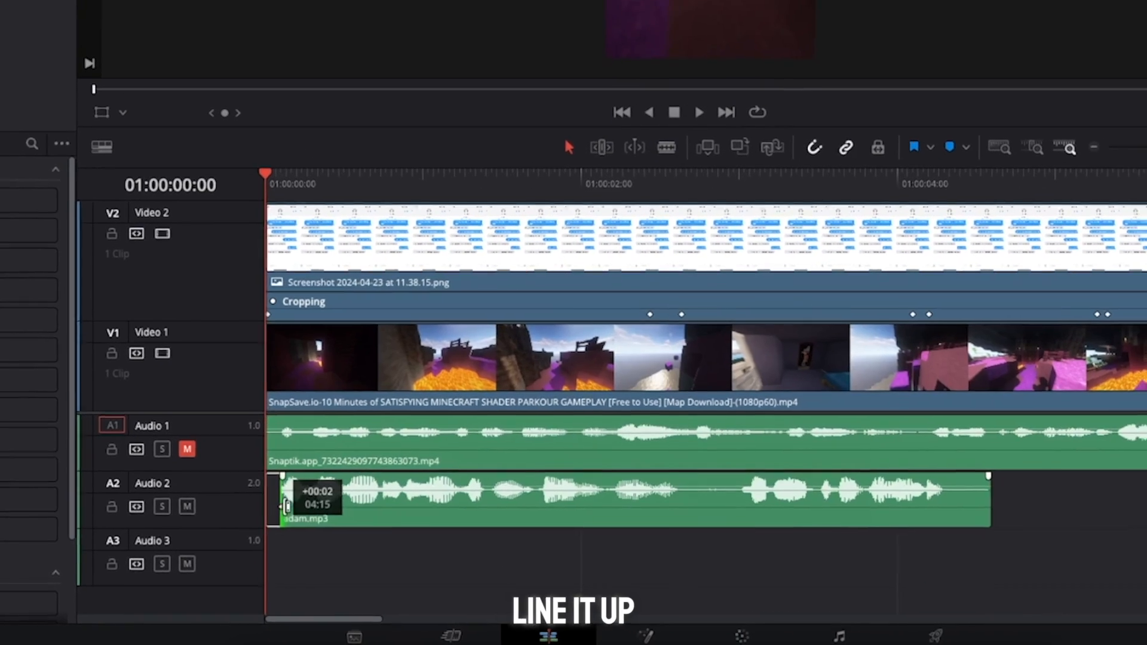
Play the first Adam line, split the clip at 01:00:02:19 and move the second line further along Audio 2
{"action": "key", "text": "space"}
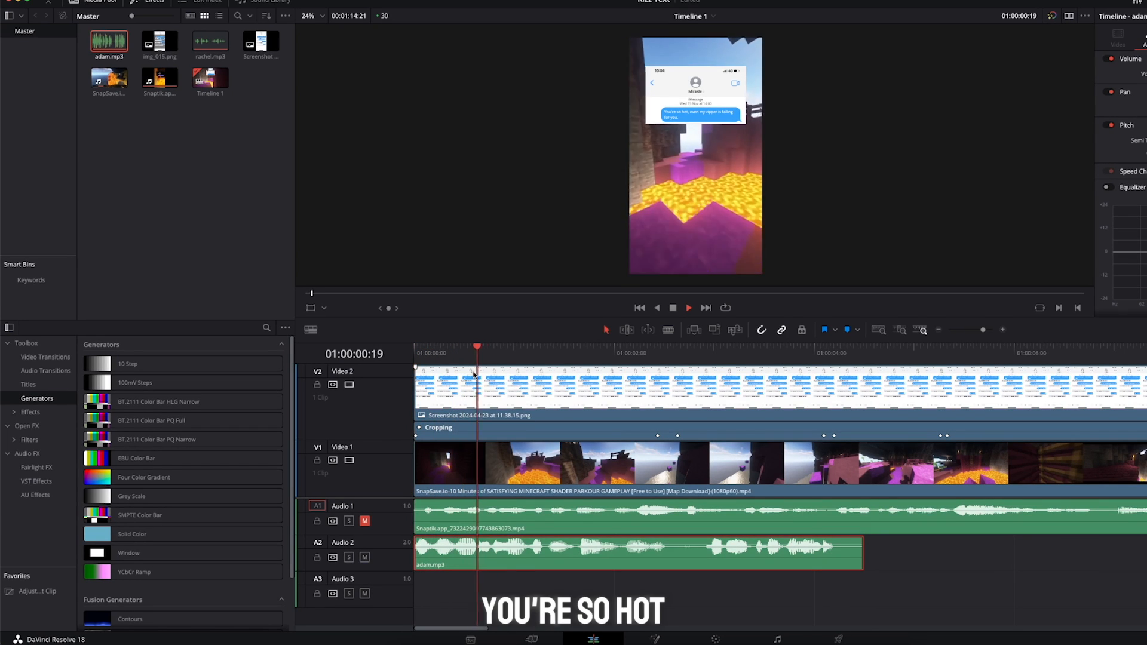
{"action": "key", "text": "space"}
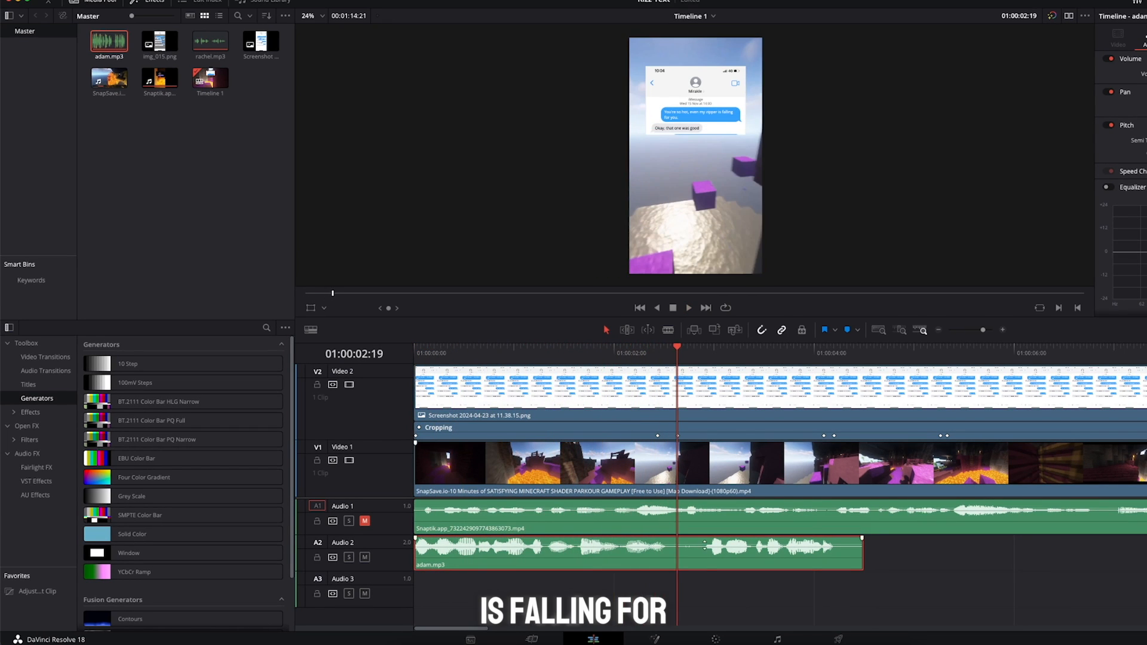
{"action": "left_click_drag", "start_coordinate": [708, 557], "coordinate": [884, 557]}
Set the first adam.mp3 clip's audio format to Stereo with Embedded Channel 1 as the source for both channels
{"action": "left_click", "coordinate": [502, 352]}
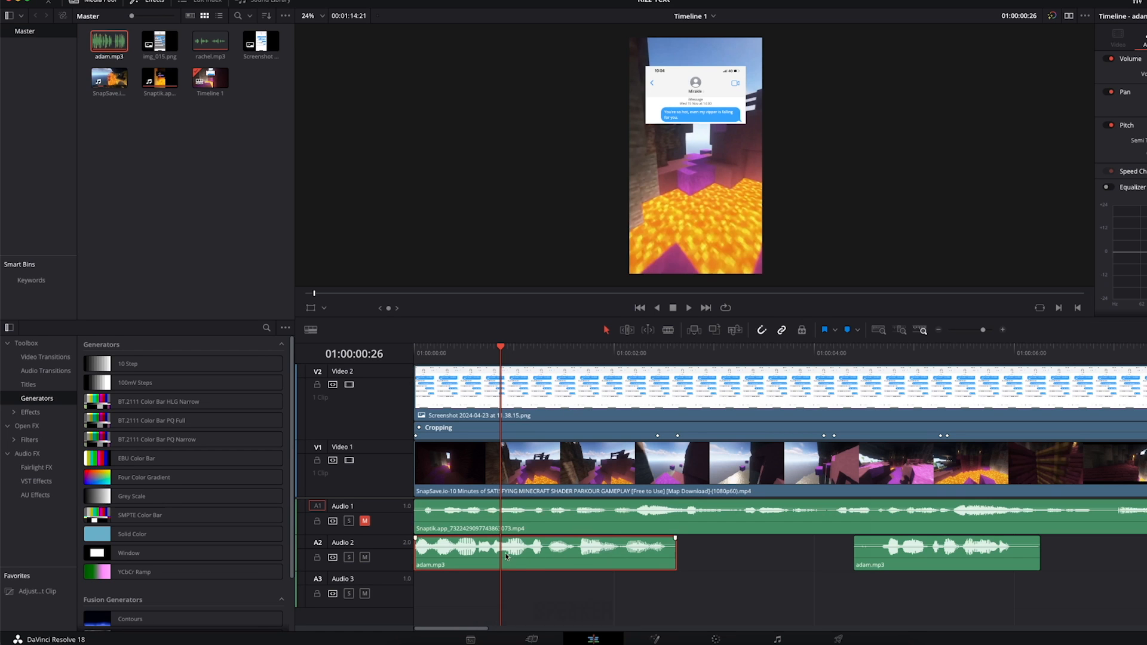
{"action": "right_click", "coordinate": [523, 555]}
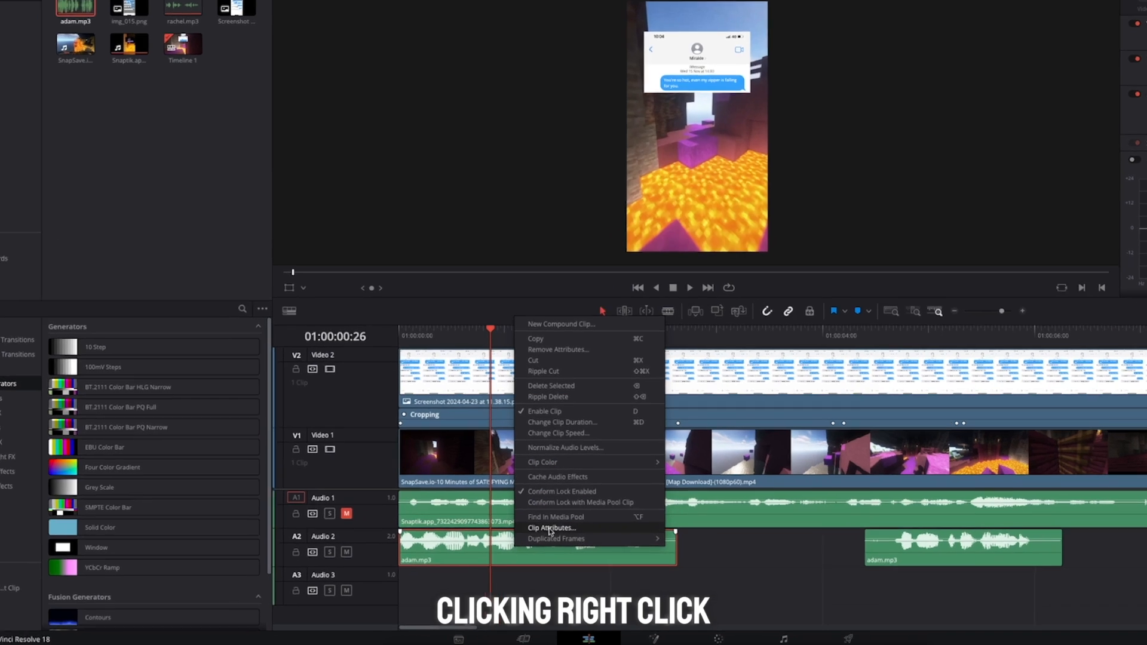
{"action": "left_click", "coordinate": [559, 535]}
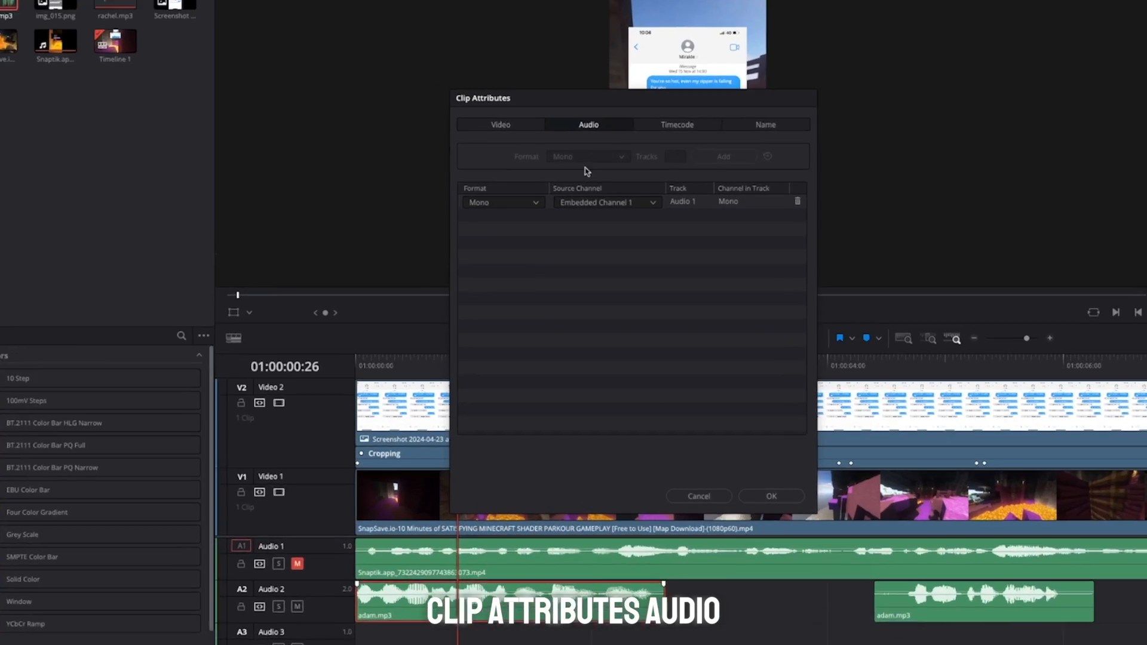
{"action": "left_click", "coordinate": [504, 203]}
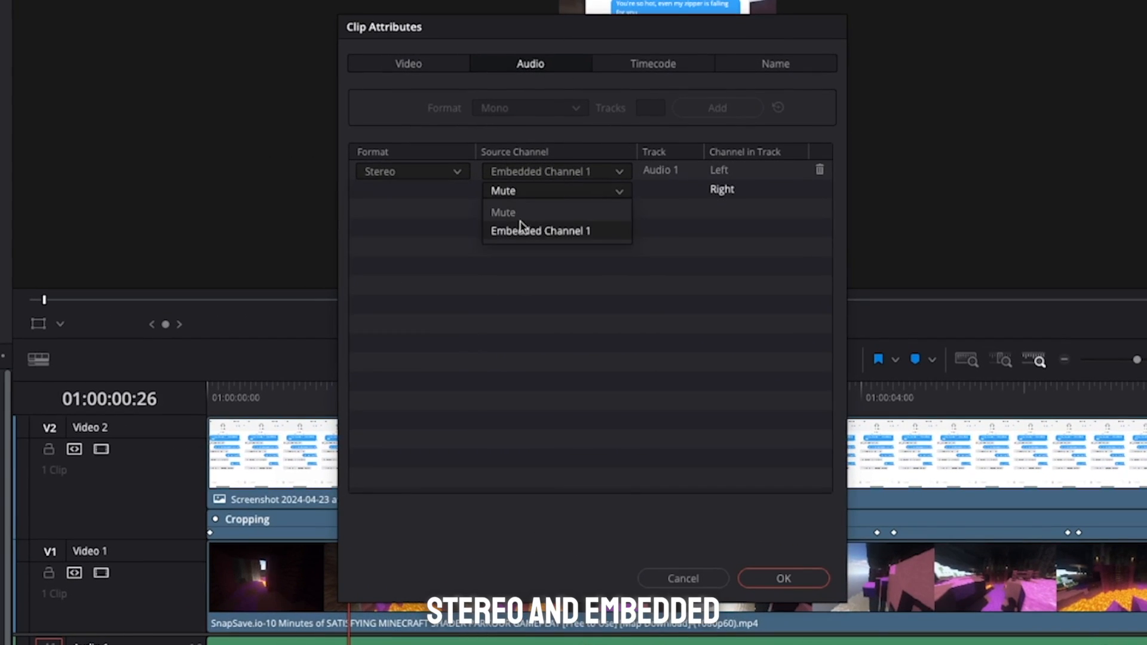
{"action": "left_click", "coordinate": [520, 231]}
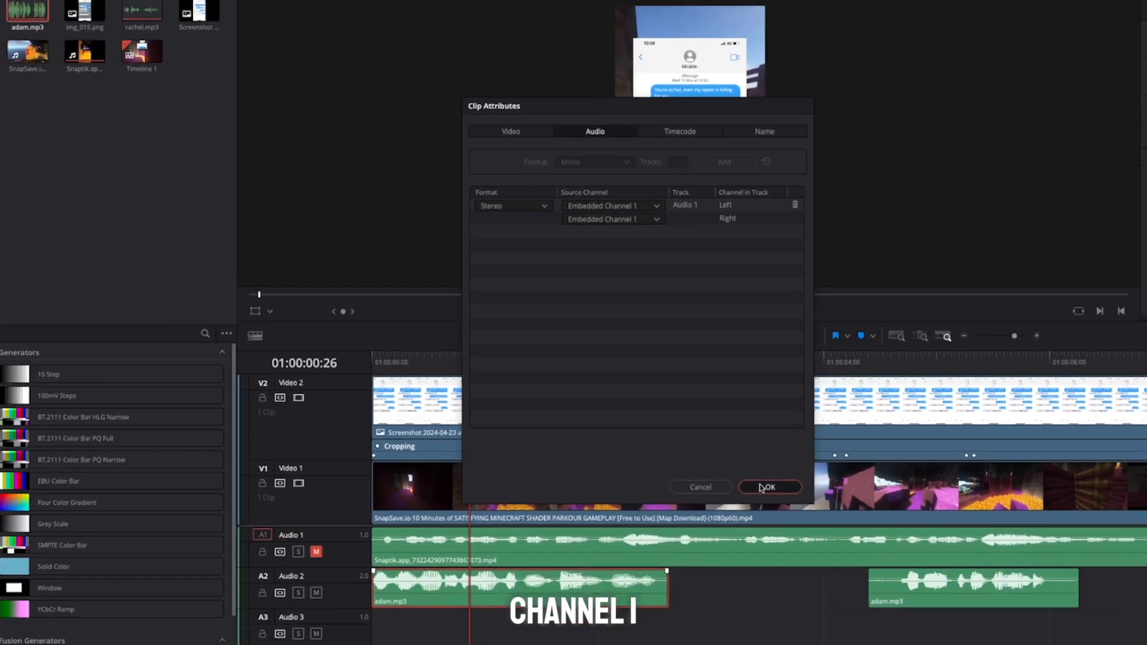
{"action": "left_click", "coordinate": [783, 578]}
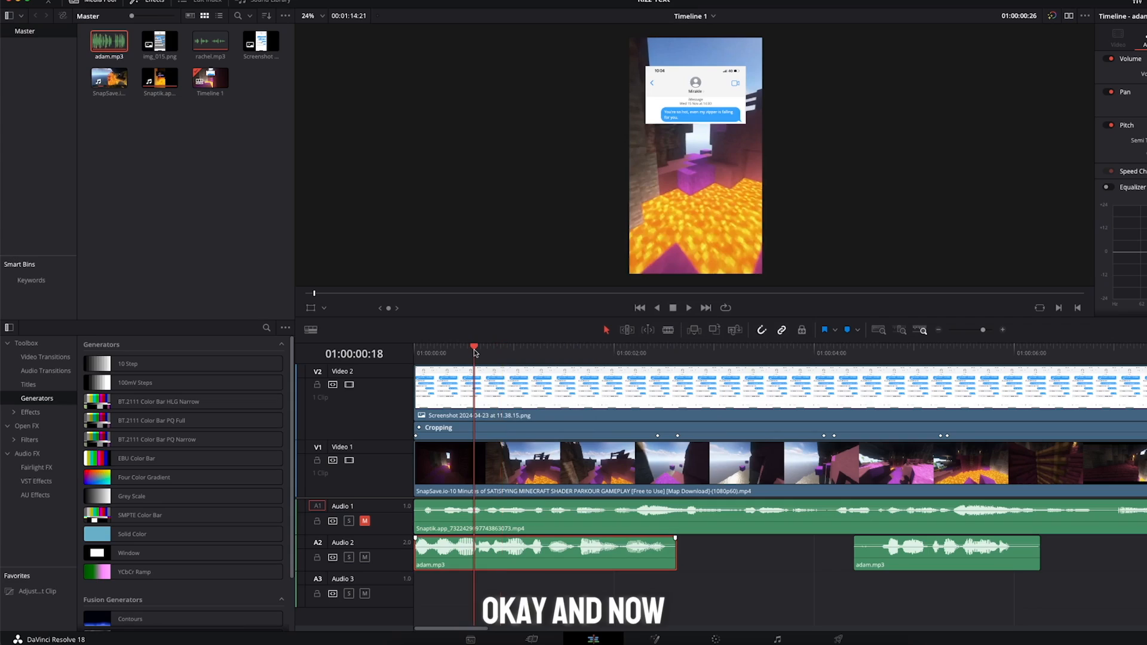
Play the first Adam line, then trim the two rachel.mp3 replies and fit one after each Adam line on Audio 2
{"action": "key", "text": "space"}
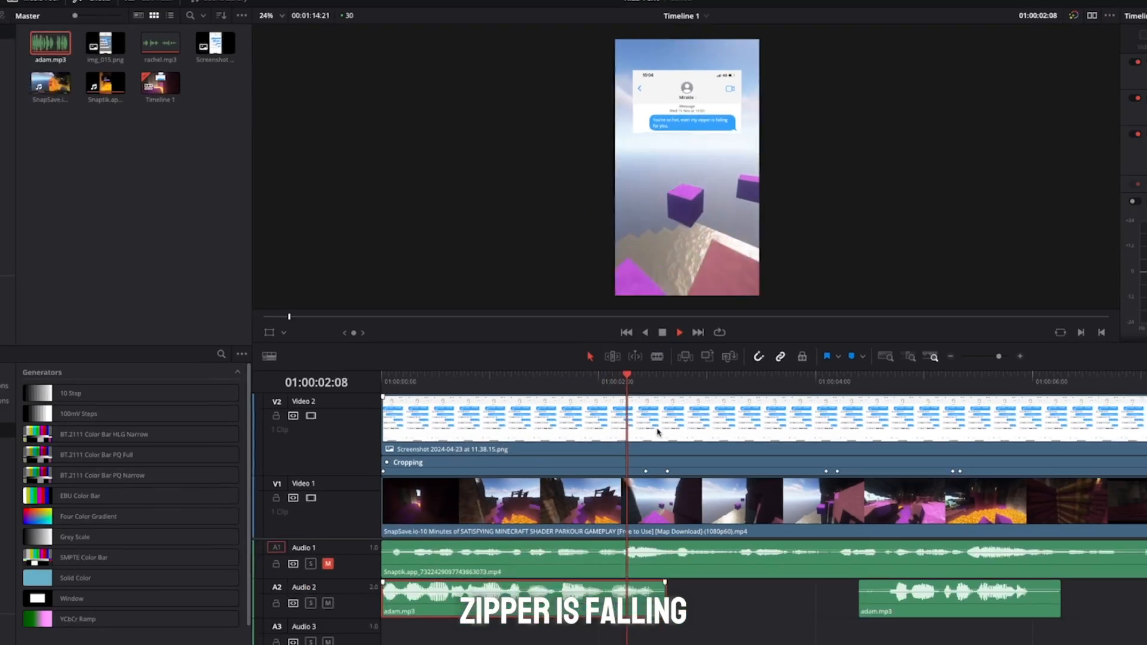
{"action": "key", "text": "space"}
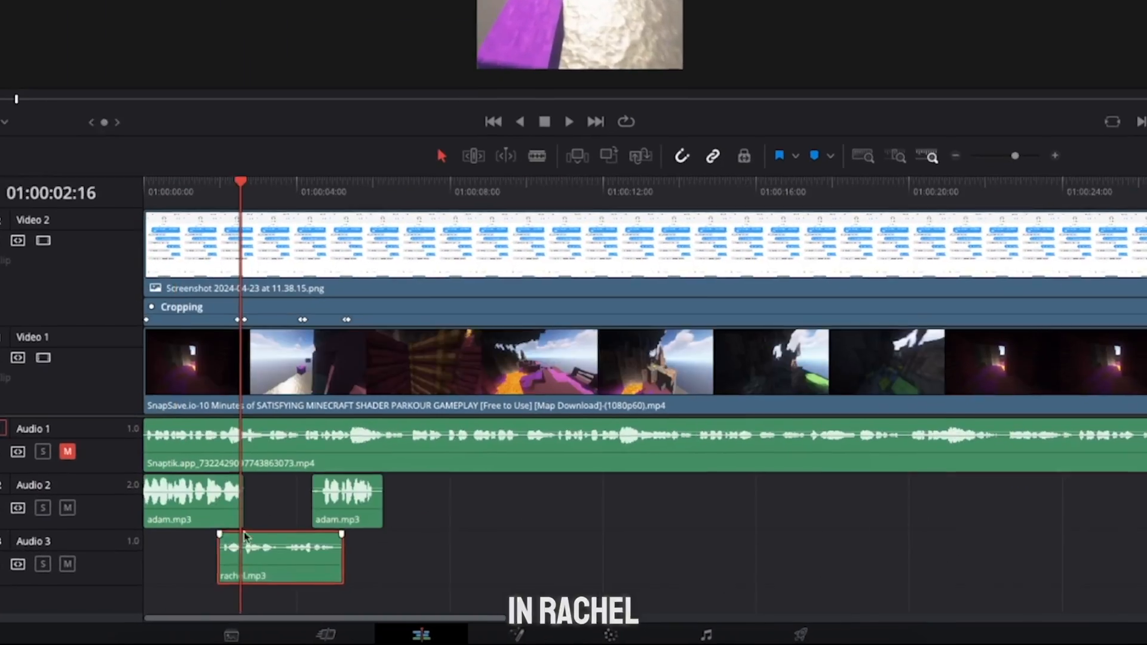
{"action": "left_click_drag", "start_coordinate": [914, 598], "coordinate": [921, 598]}
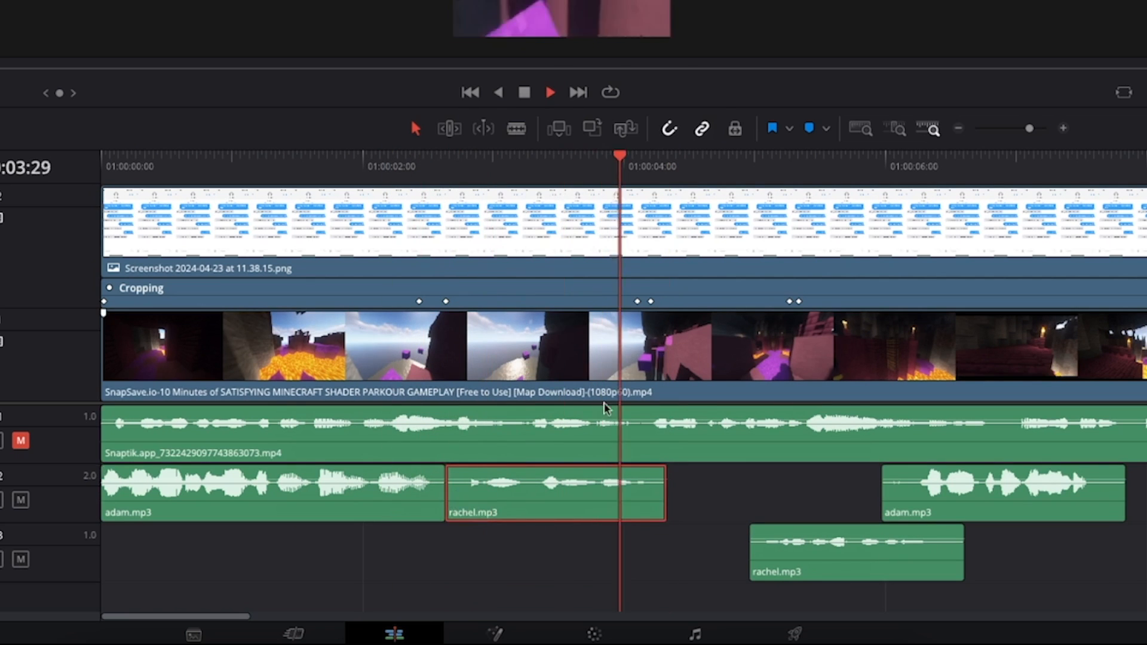
{"action": "mouse_move", "coordinate": [445, 495]}
{"action": "left_mouse_down"}
{"action": "mouse_move", "coordinate": [455, 496]}
{"action": "mouse_move", "coordinate": [430, 496]}
{"action": "left_mouse_up"}
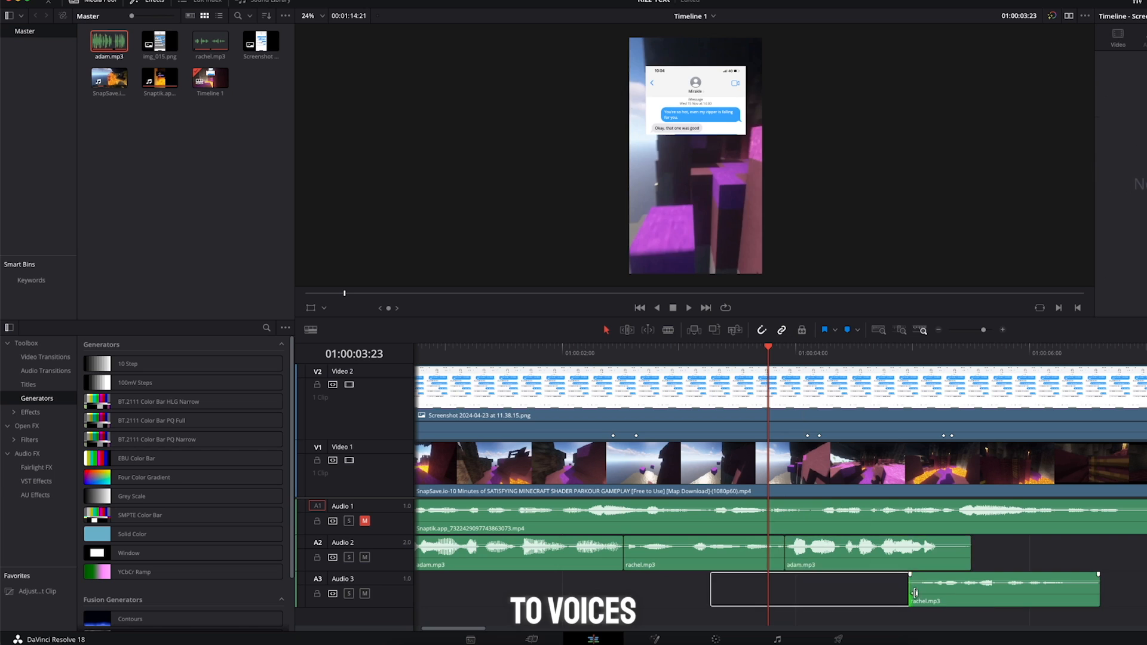
{"action": "left_click_drag", "start_coordinate": [915, 593], "coordinate": [977, 552]}
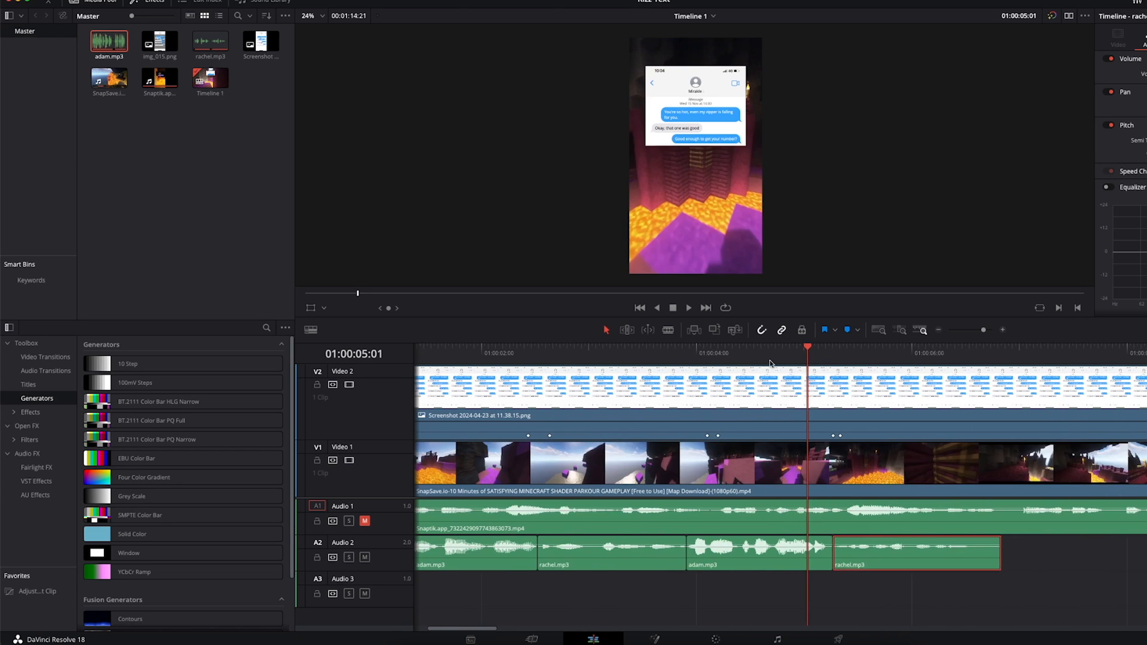
Play the timeline from the beginning to check the four voice lines against the message bubbles
{"action": "left_click_drag", "start_coordinate": [770, 361], "coordinate": [392, 345]}
{"action": "key", "text": "super+minus"}
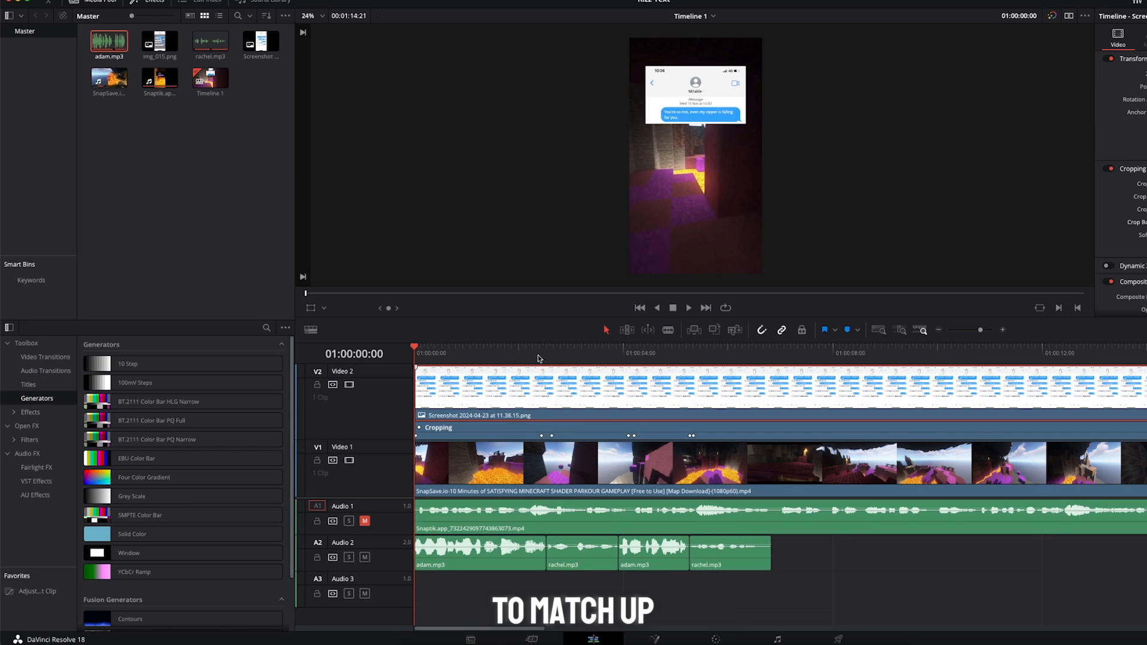
{"action": "key", "text": "space"}
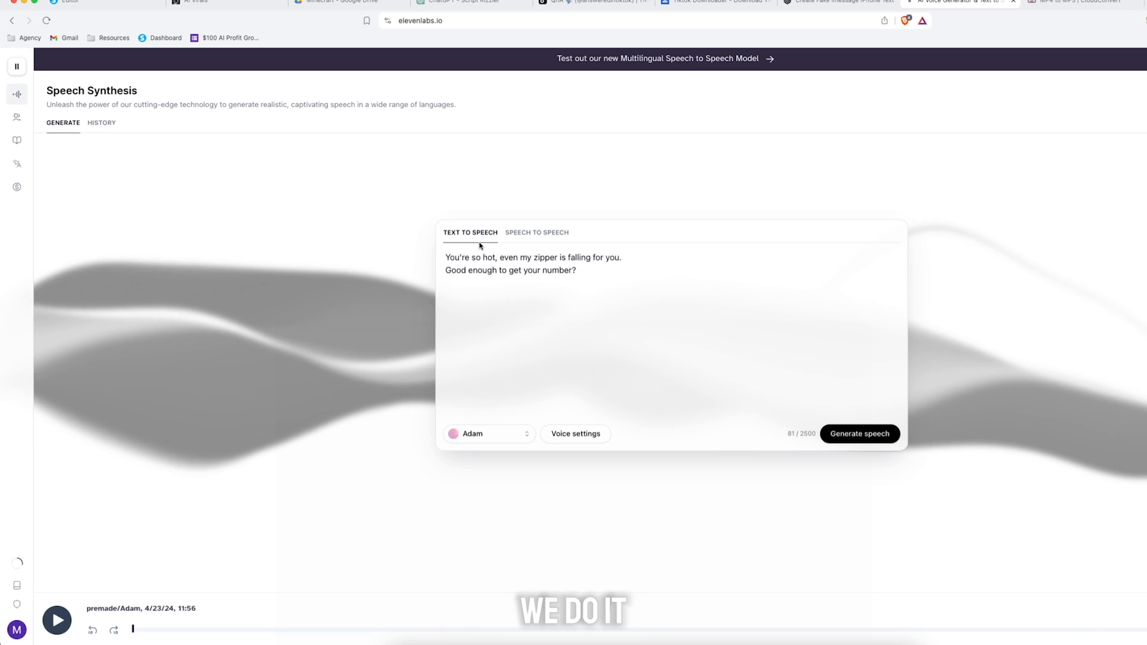
Switch ElevenLabs to Speech to Speech, convert the Snaptik video to MP3 in CloudConvert and upload the MP3 as the source audio
{"action": "left_click", "coordinate": [527, 233]}
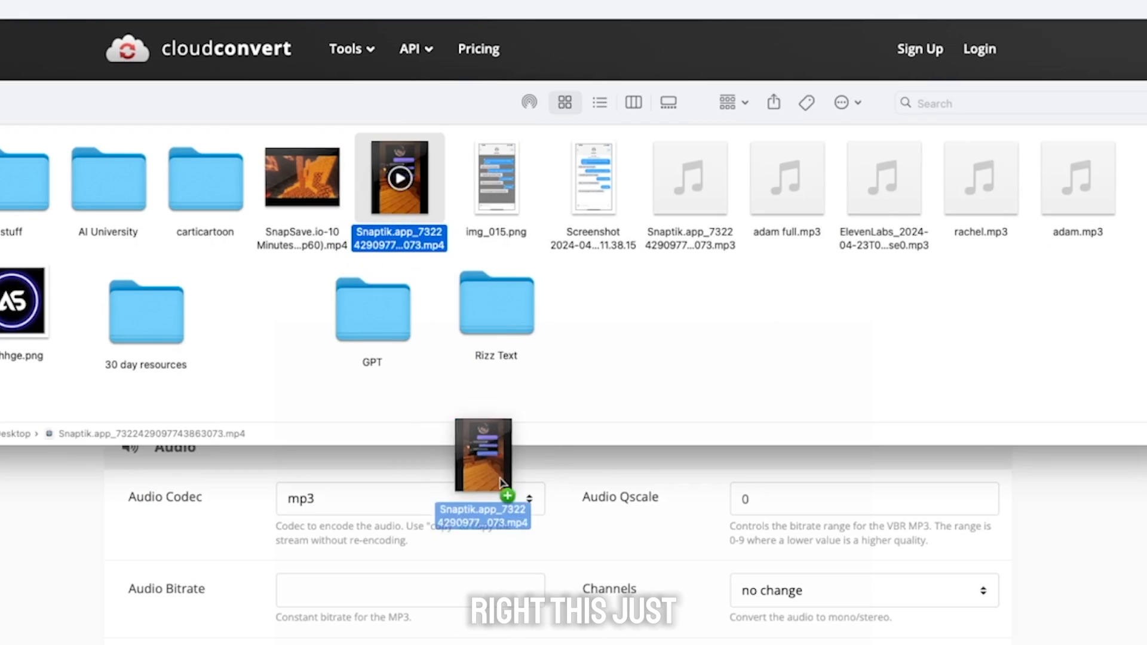
{"action": "left_click_drag", "start_coordinate": [487, 467], "coordinate": [419, 206]}
{"action": "key", "text": "space"}
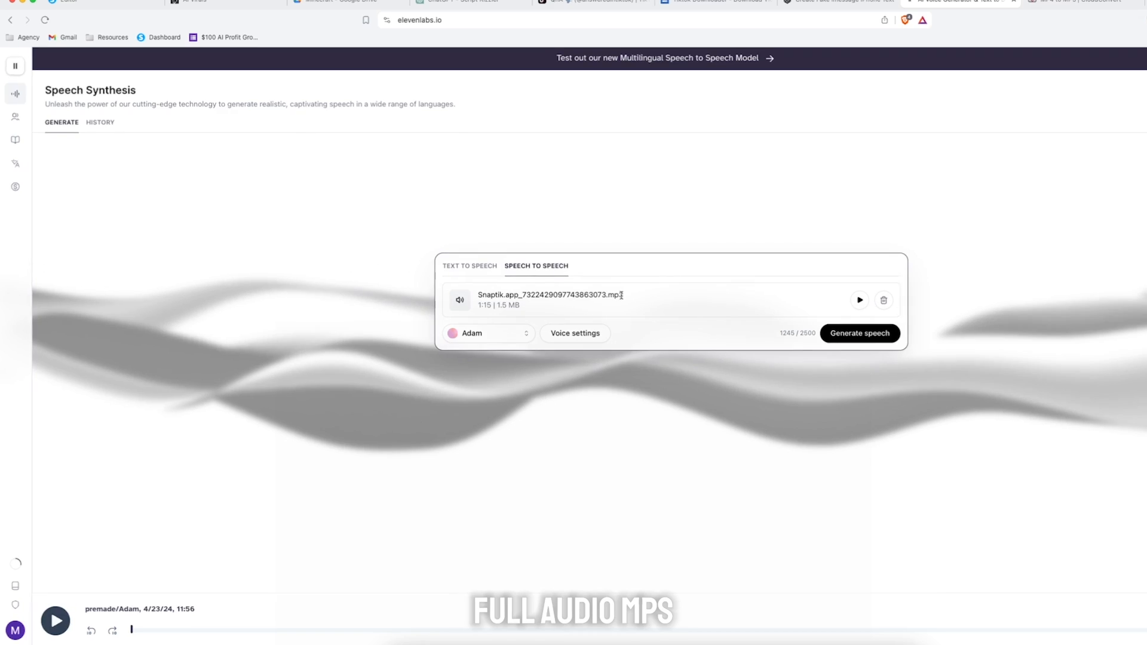
Review the Adam and Rachel voice choices and the voice settings for the uploaded Snaptik audio
{"action": "left_click", "coordinate": [288, 352]}
{"action": "left_click", "coordinate": [310, 352]}
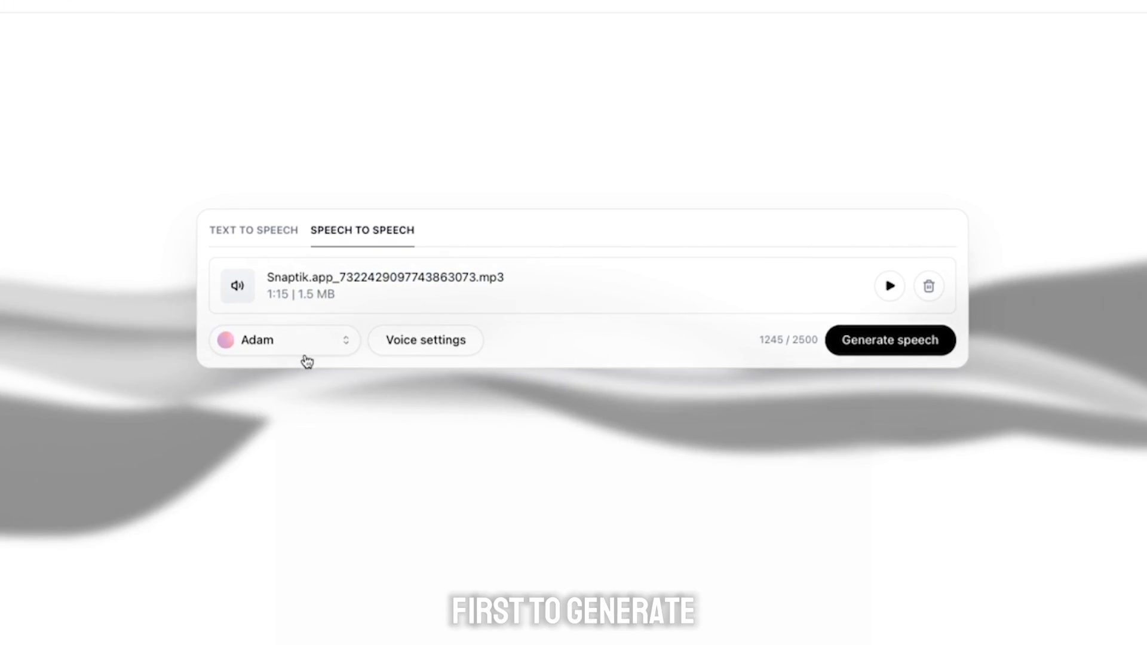
{"action": "left_click", "coordinate": [288, 342]}
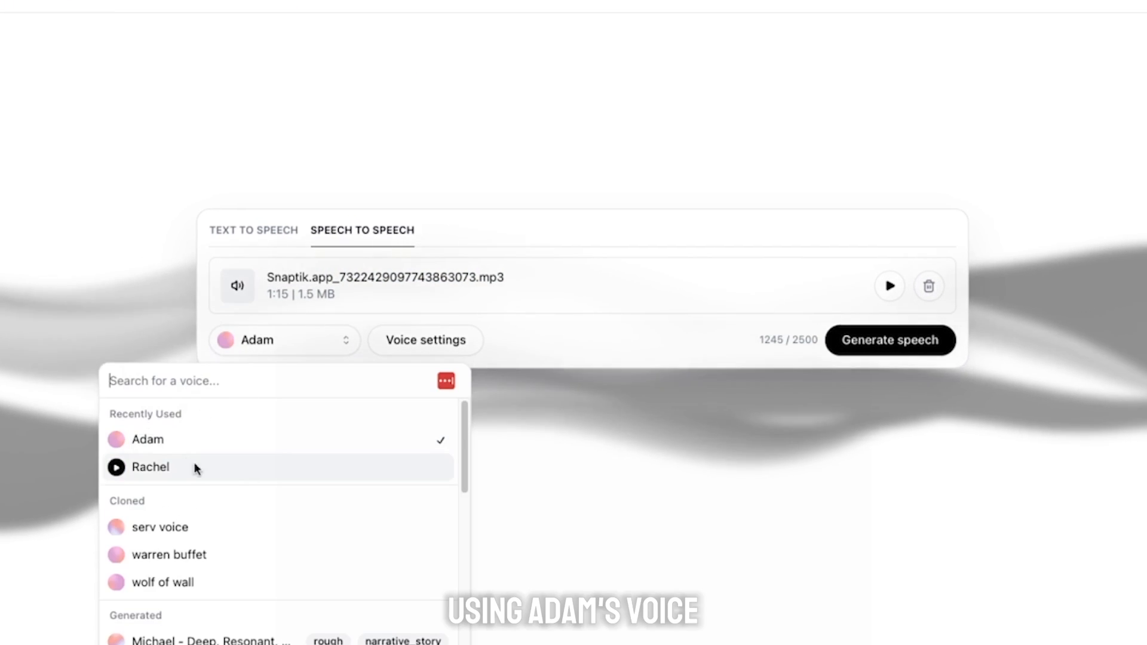
{"action": "left_click", "coordinate": [65, 228]}
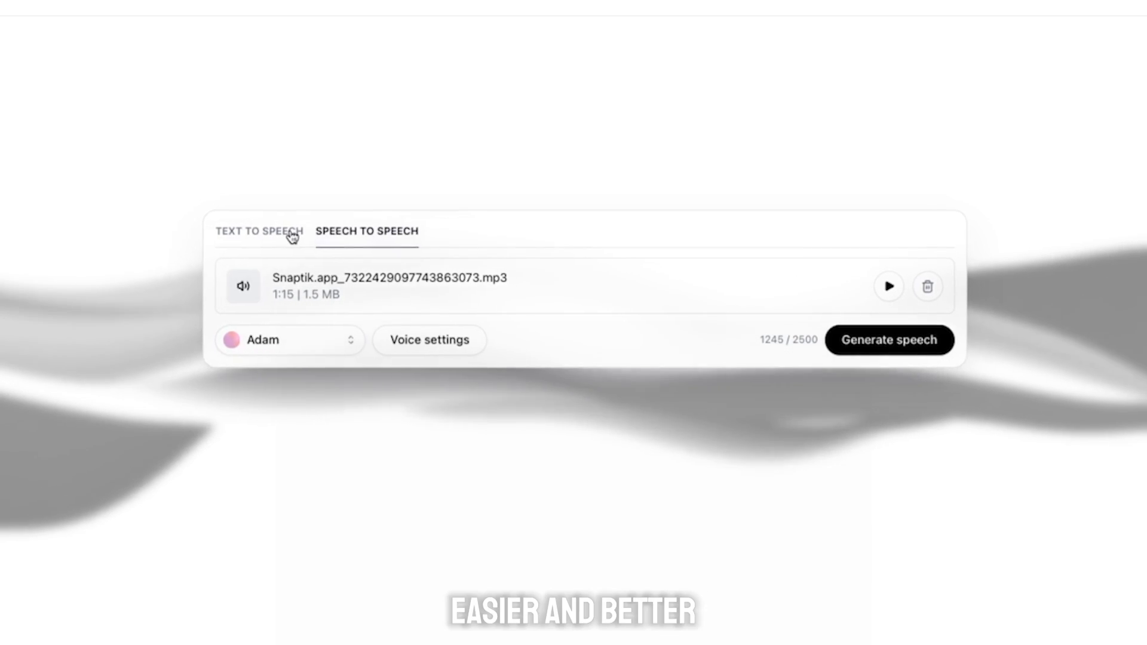
{"action": "left_click", "coordinate": [429, 339]}
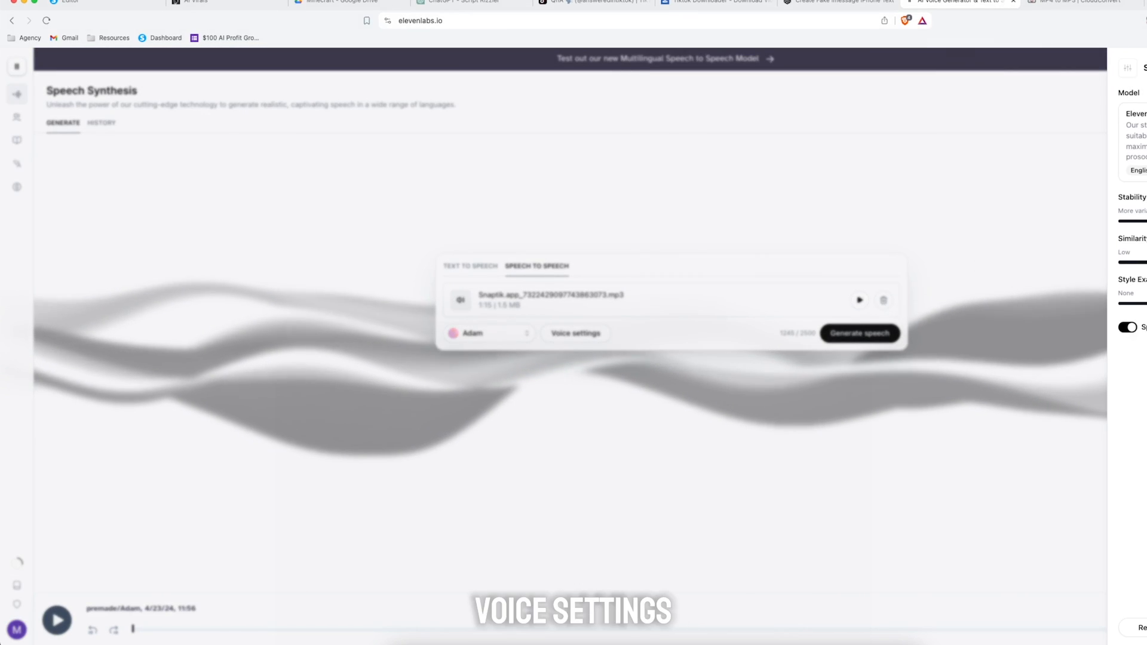
{"action": "left_click", "coordinate": [482, 292]}
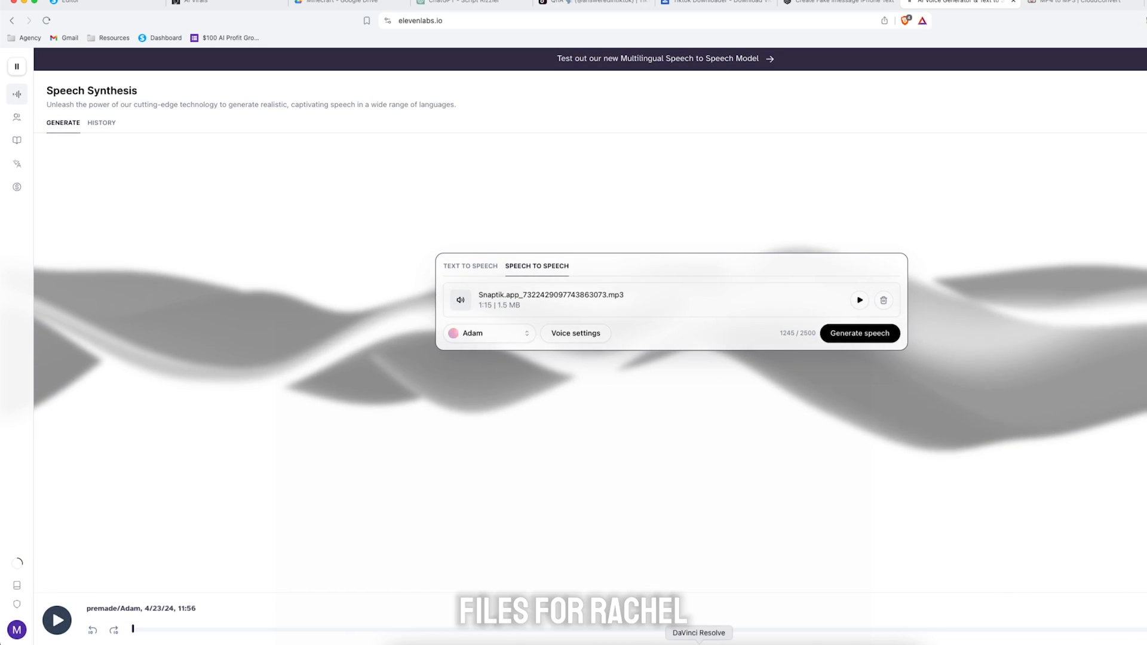
In DaVinci Resolve, replace the voice clips on Audio 2 with adam full.mp3 and bring in the ElevenLabs Rachel recording
{"action": "left_click", "coordinate": [699, 644]}
{"action": "left_click_drag", "start_coordinate": [604, 539], "coordinate": [446, 564]}
{"action": "key", "text": "BackSpace"}
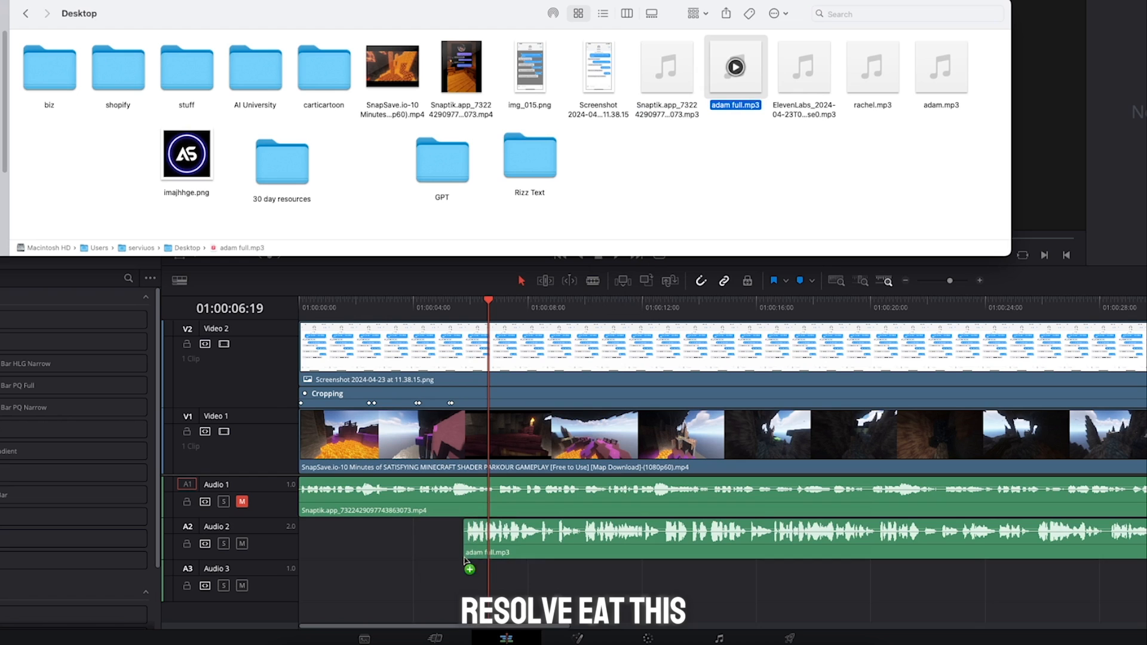
{"action": "left_click_drag", "start_coordinate": [804, 66], "coordinate": [600, 590]}
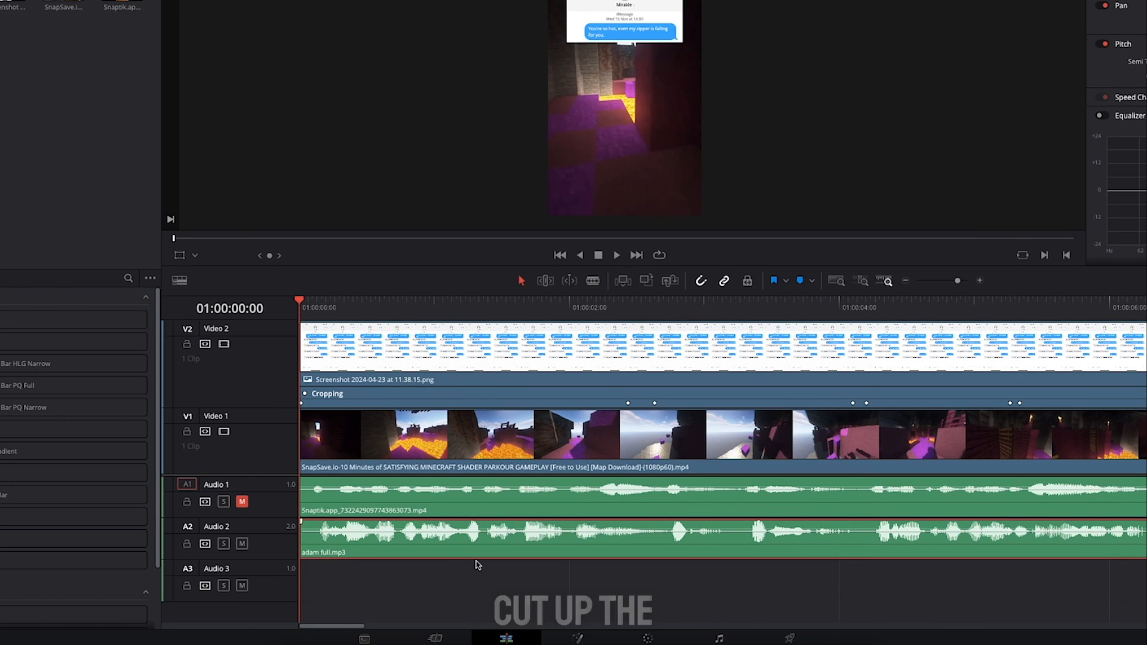
Trim the silence at the start of adam full.mp3, split it around the first Rachel reply and split it again at 01:00:05:01
{"action": "left_click", "coordinate": [304, 545]}
{"action": "left_click_drag", "start_coordinate": [303, 545], "coordinate": [320, 545]}
{"action": "key", "text": "space"}
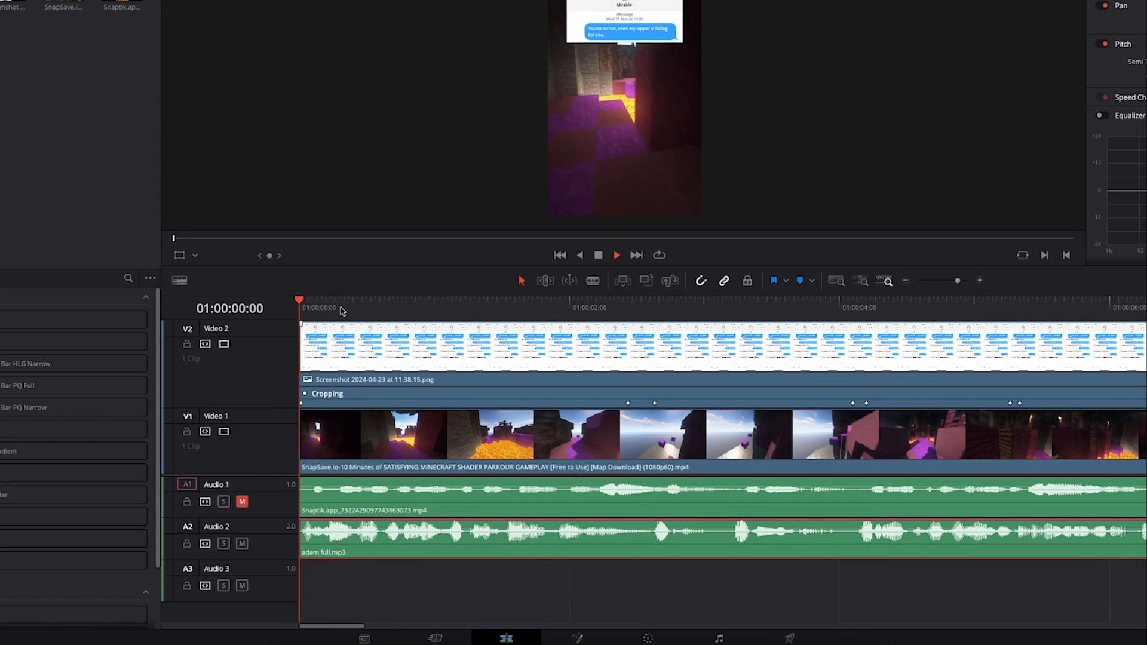
{"action": "scroll", "coordinate": [575, 437], "scroll_direction": "down", "scroll_amount": 2}
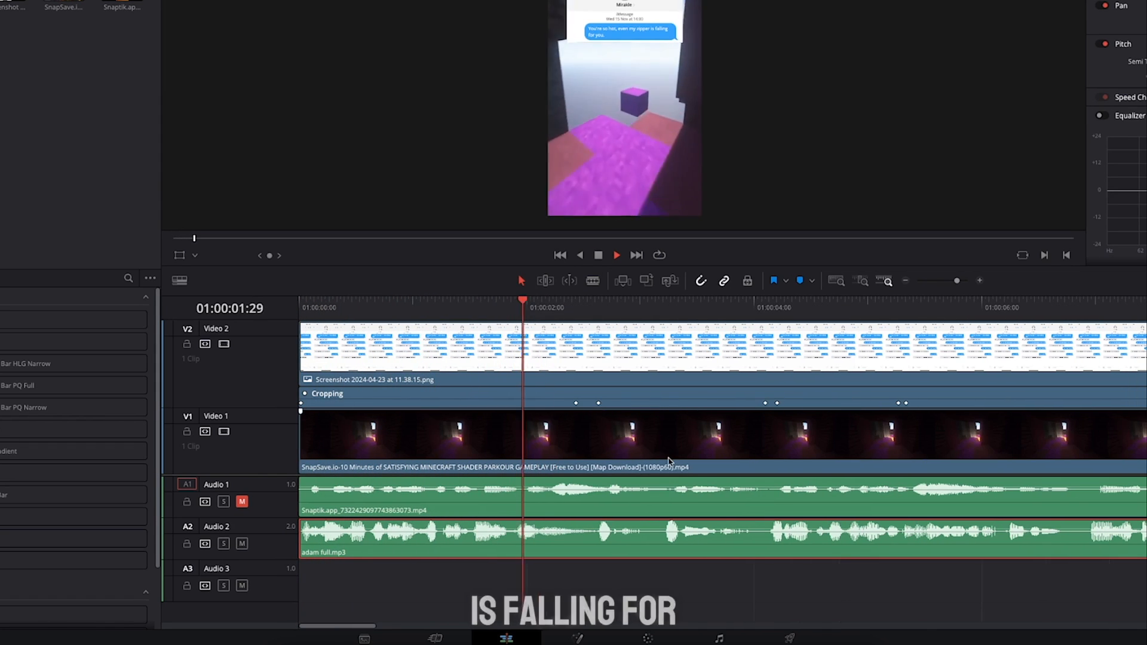
{"action": "key", "text": "super+b"}
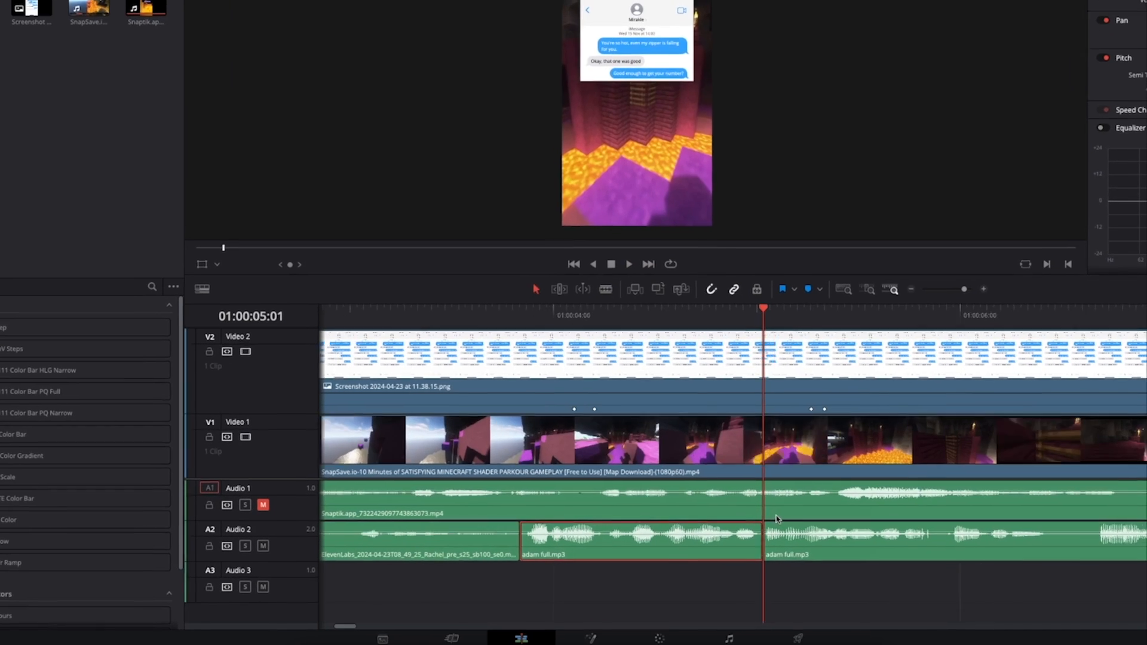
{"action": "key", "text": "super+minus"}
{"action": "key", "text": "super+minus"}
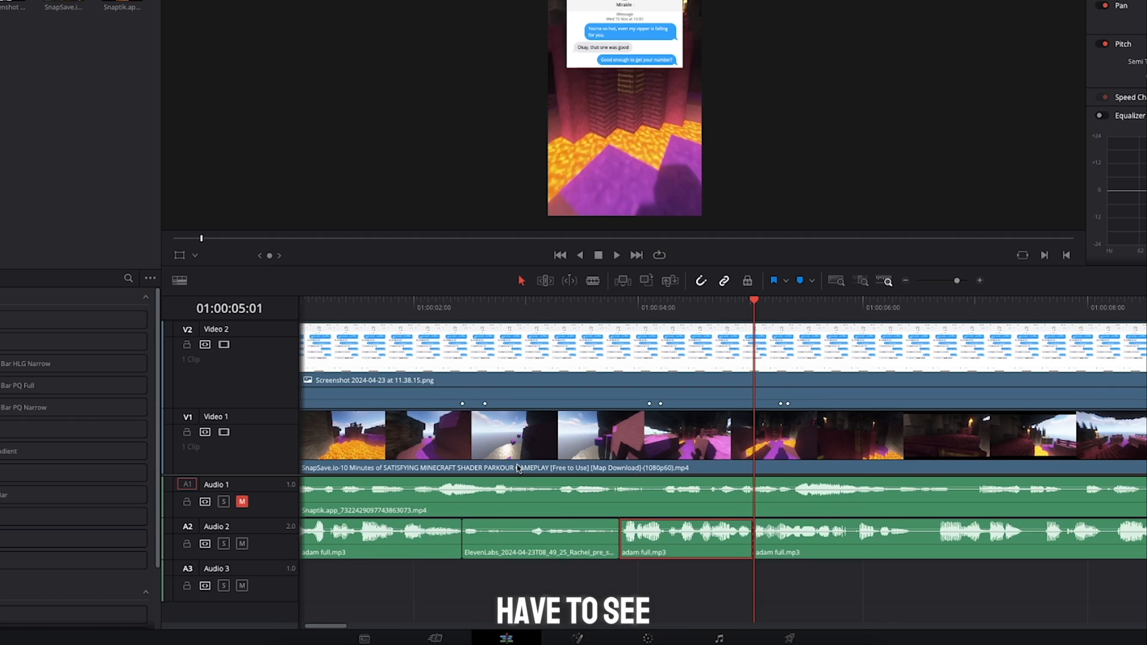
{"action": "key", "text": "super+minus"}
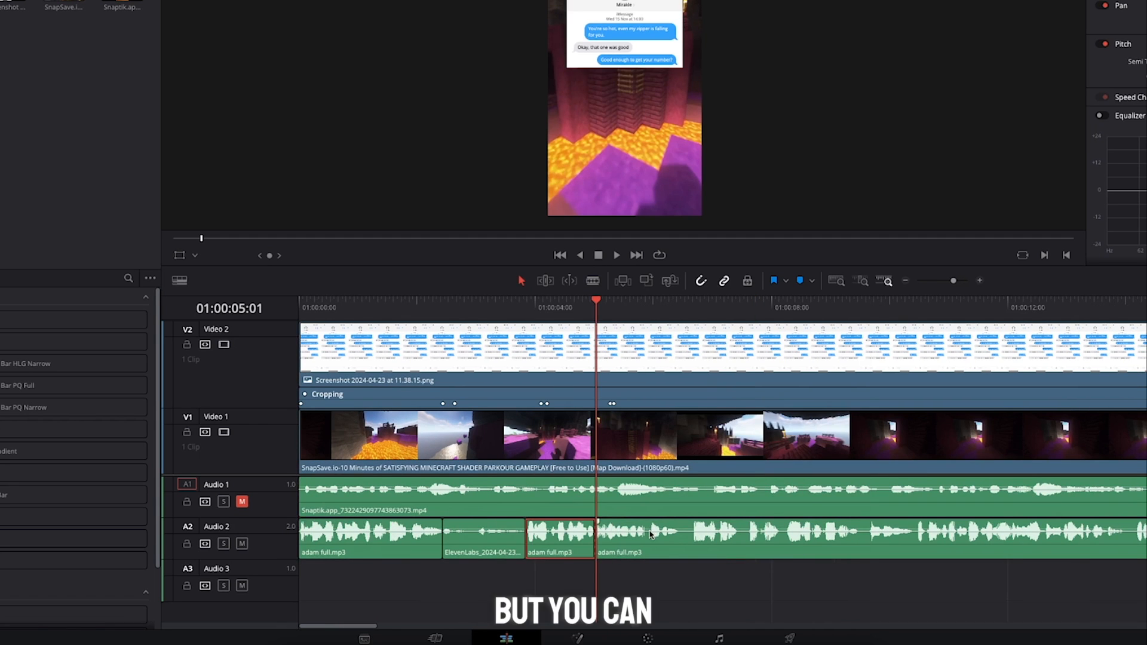
Put Rachel's second reply on Audio 2 with the remaining adam full.mp3 beneath it on Audio 3, lowered to about -12.21 dB
{"action": "key", "text": "super+minus"}
{"action": "left_click", "coordinate": [658, 308]}
{"action": "key", "text": "space"}
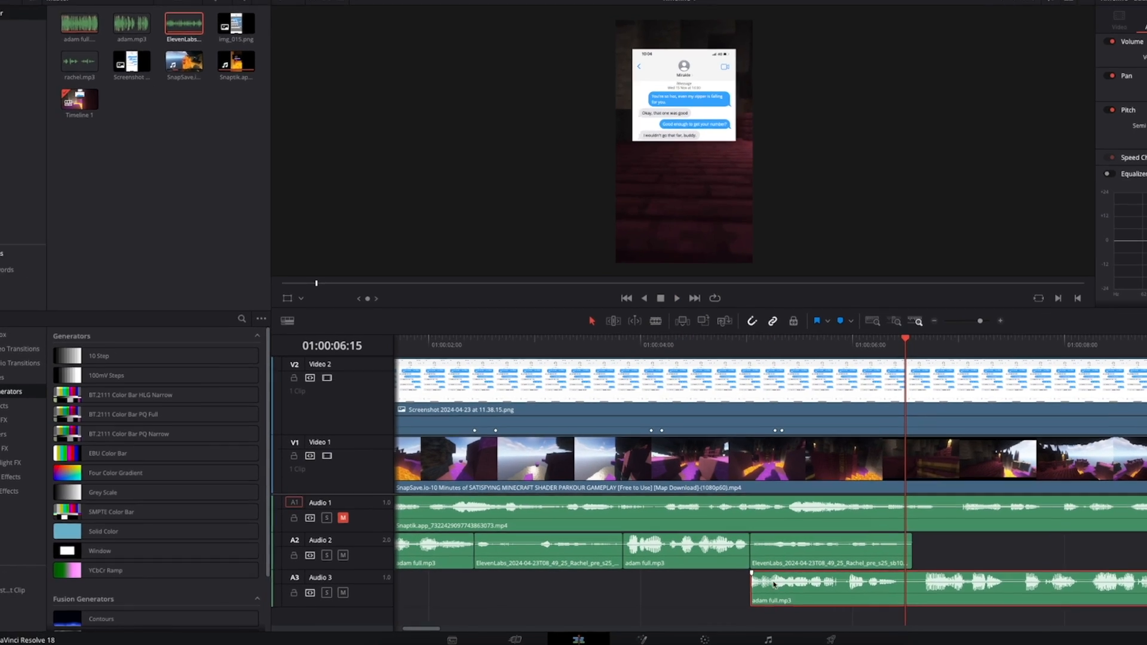
{"action": "left_click_drag", "start_coordinate": [773, 579], "coordinate": [773, 584]}
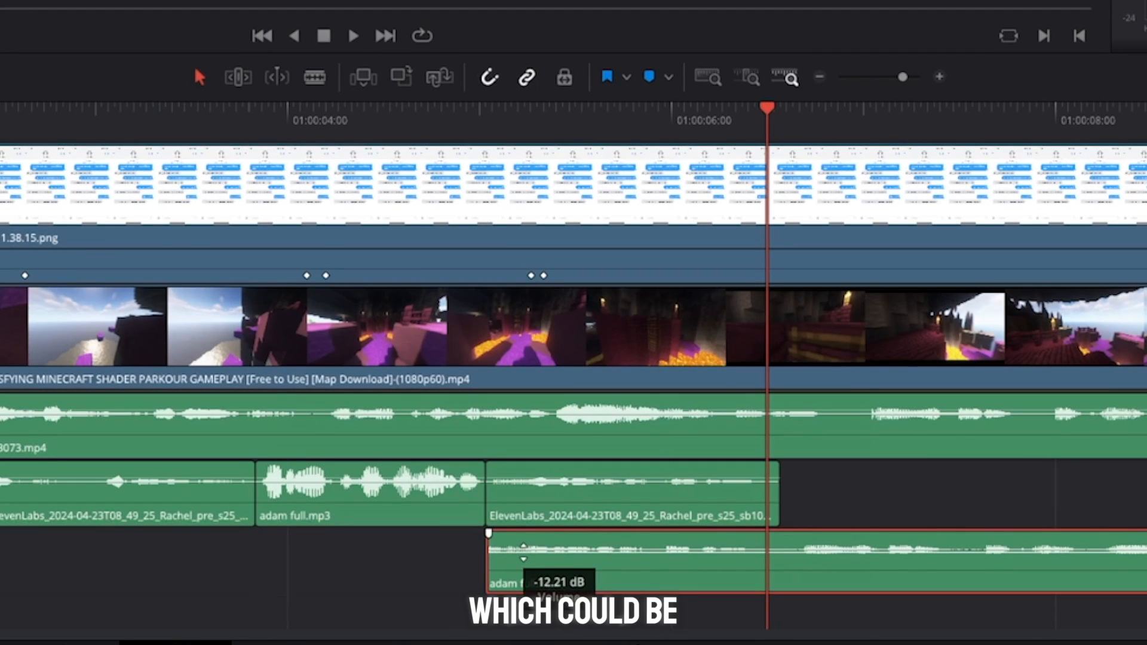
Play back the timeline to check how the layered Adam and Rachel voices sound together
{"action": "left_click", "coordinate": [466, 109]}
{"action": "key", "text": "space"}
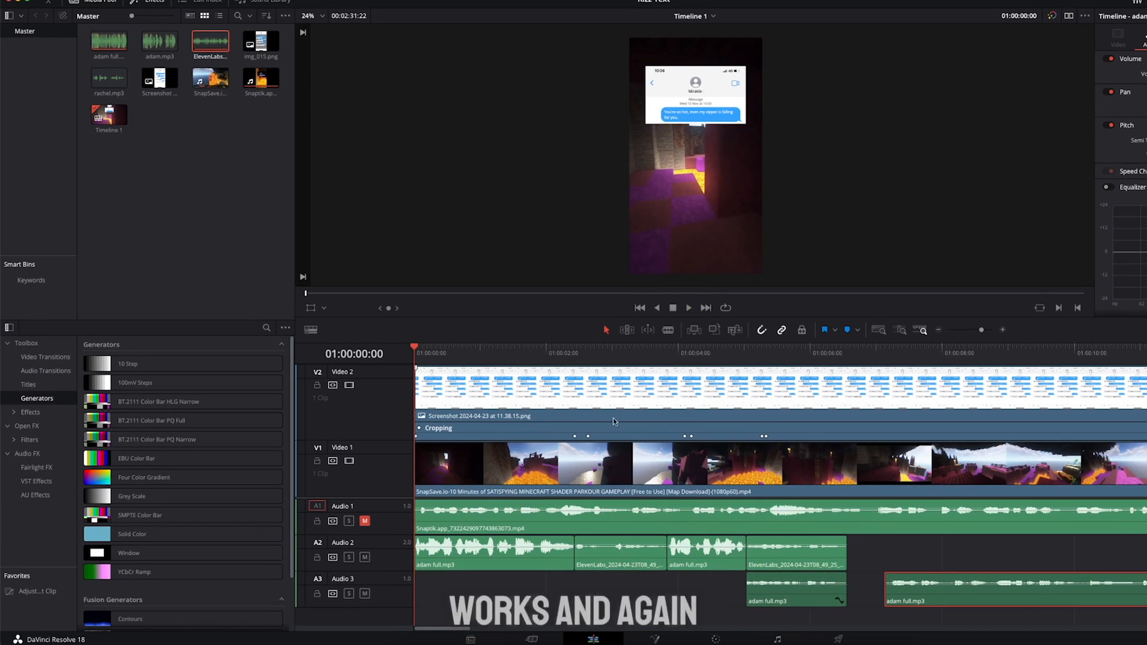
{"action": "key", "text": "space"}
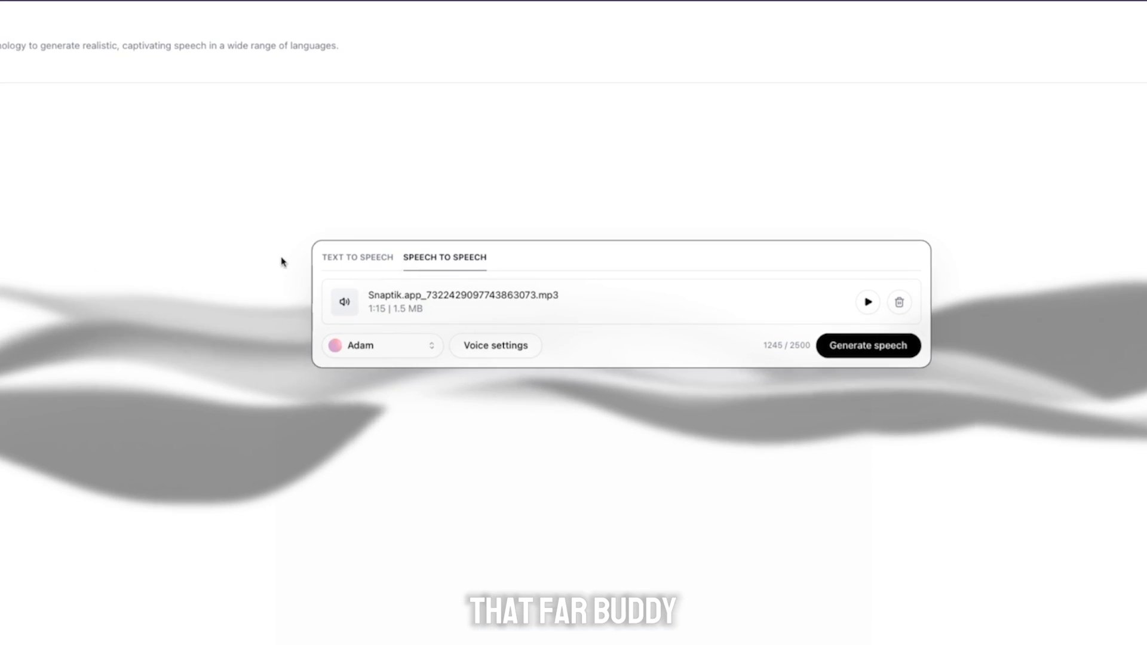
{"action": "left_click", "coordinate": [355, 258]}
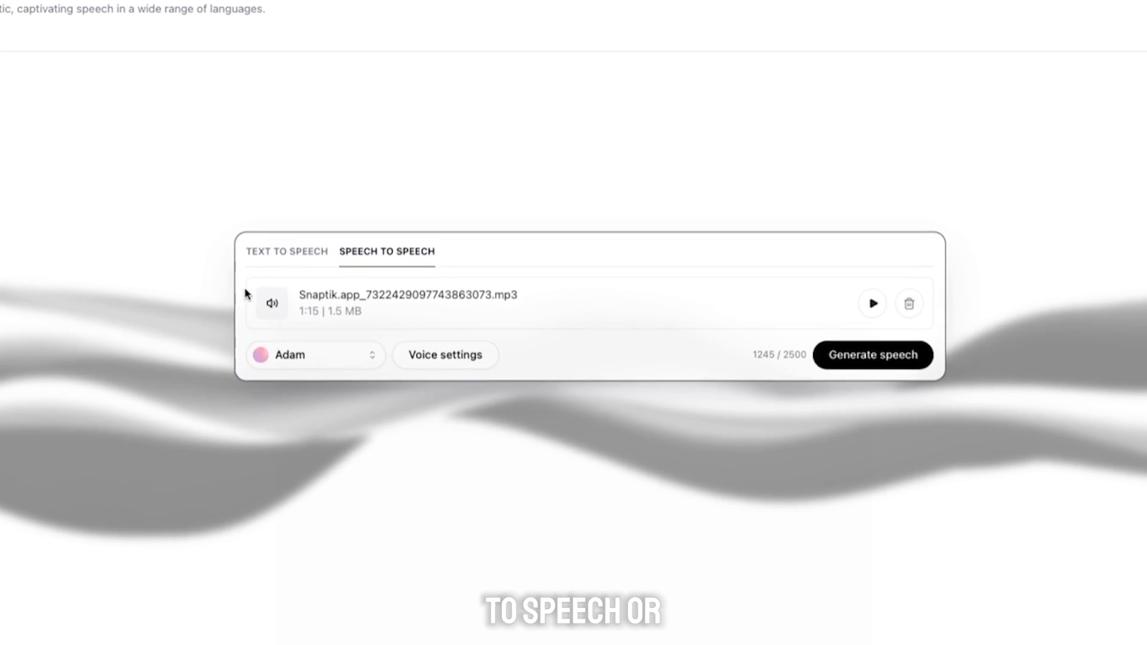
{"action": "left_click", "coordinate": [303, 251]}
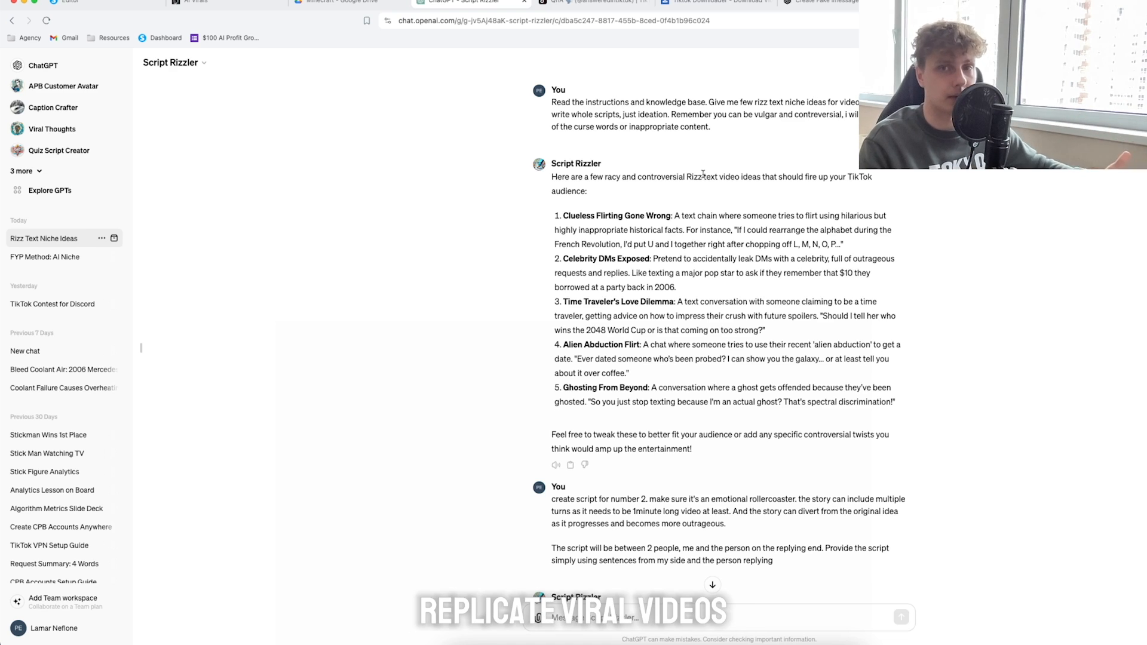
{"action": "left_click_drag", "start_coordinate": [552, 101], "coordinate": [735, 123]}
{"action": "left_click", "coordinate": [725, 130]}
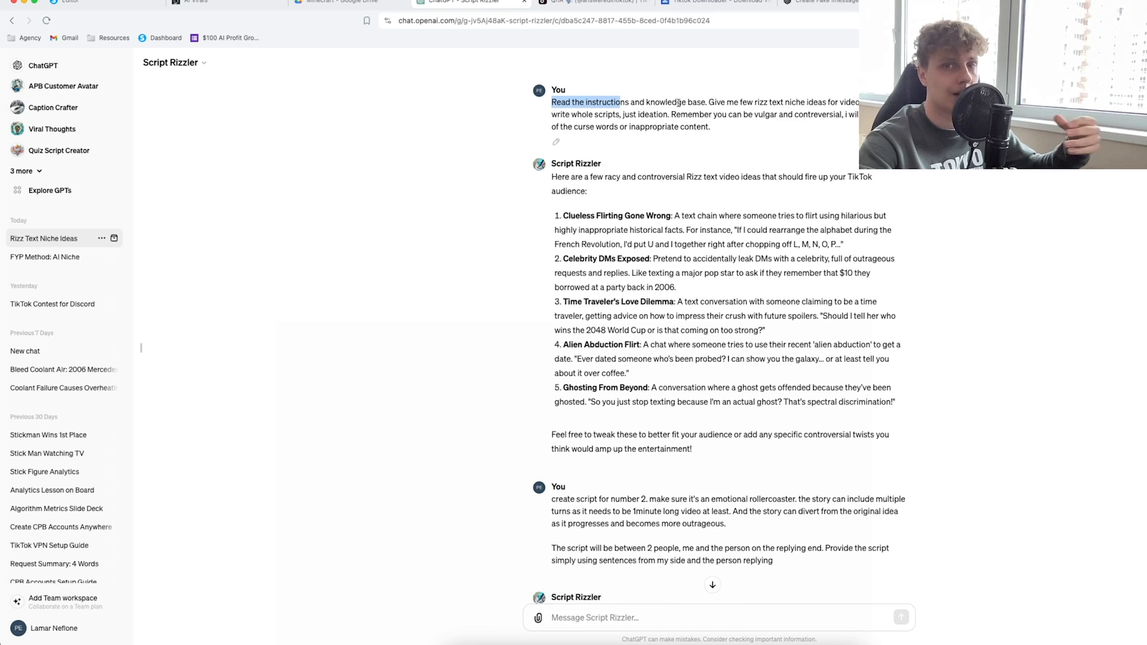
{"action": "left_click", "coordinate": [720, 124]}
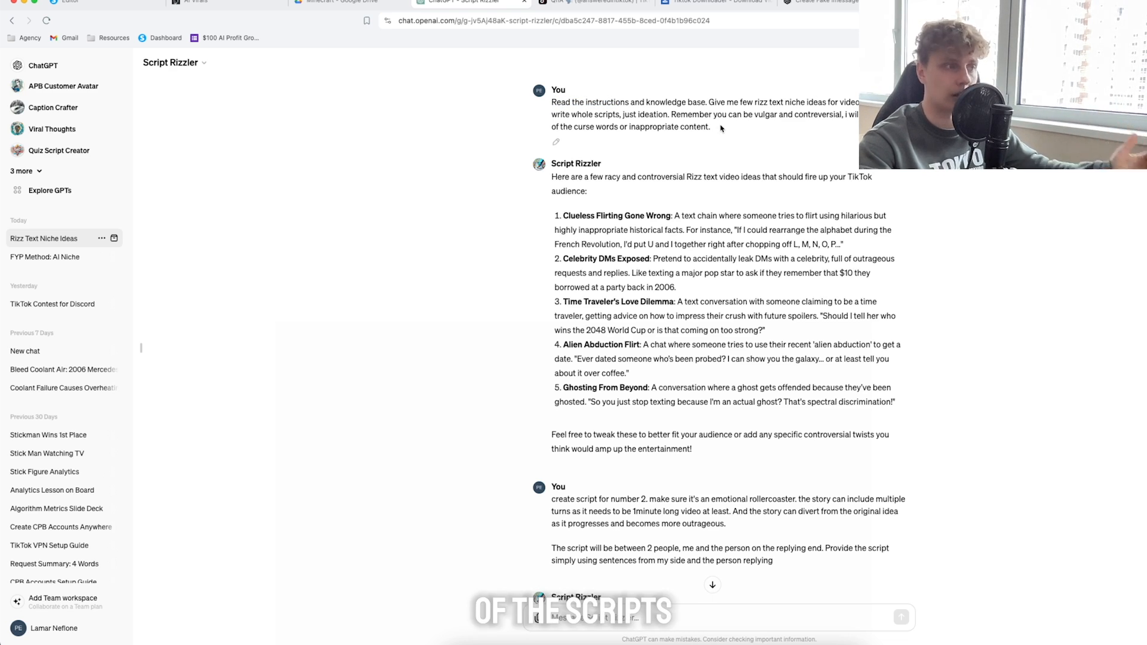
In ChatGPT's Script Rizzler conversation, review the ideation prompt and the five ideas, highlighting Celebrity DMs Exposed
{"action": "triple_click", "coordinate": [753, 137]}
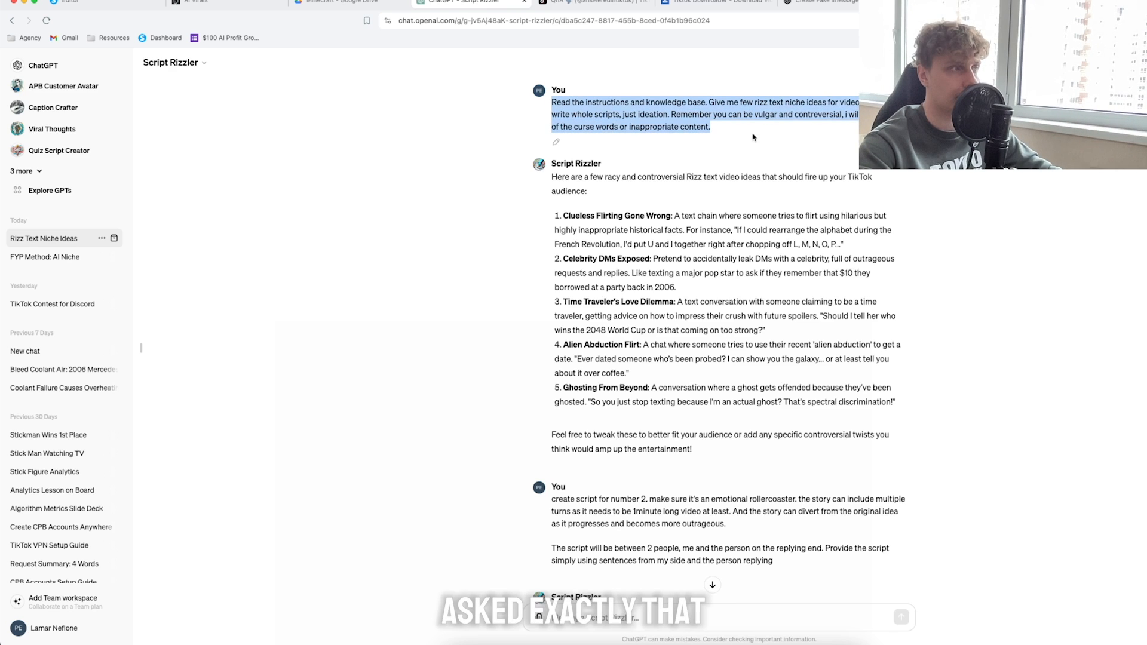
{"action": "left_click_drag", "start_coordinate": [556, 211], "coordinate": [897, 404]}
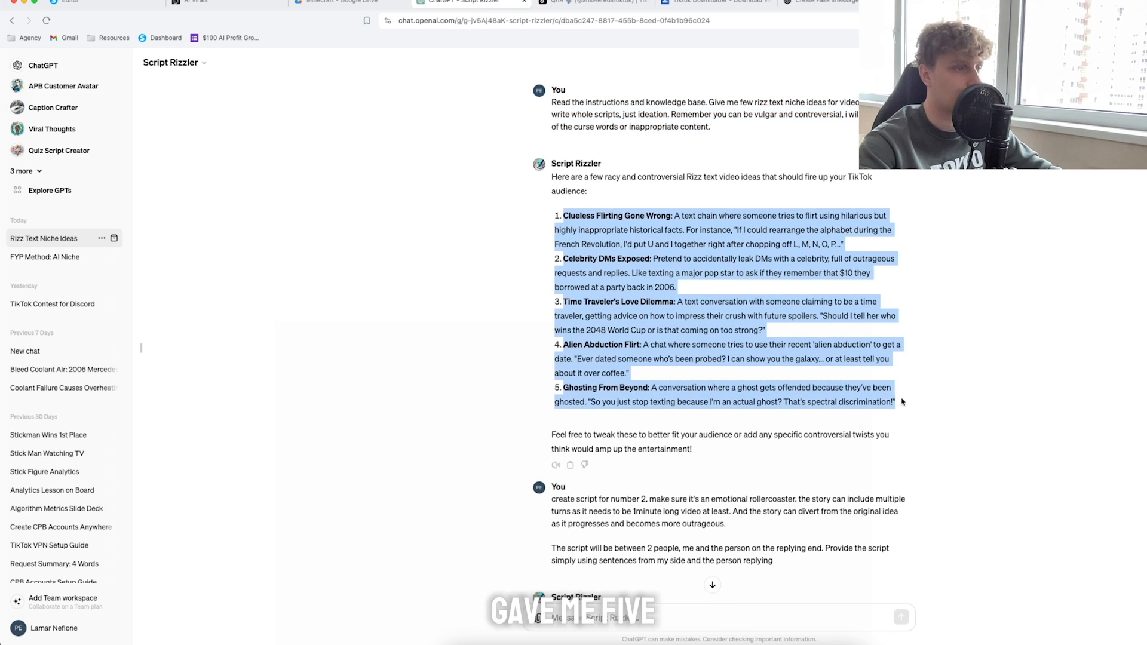
{"action": "left_click", "coordinate": [573, 254]}
{"action": "left_click_drag", "start_coordinate": [553, 261], "coordinate": [723, 289]}
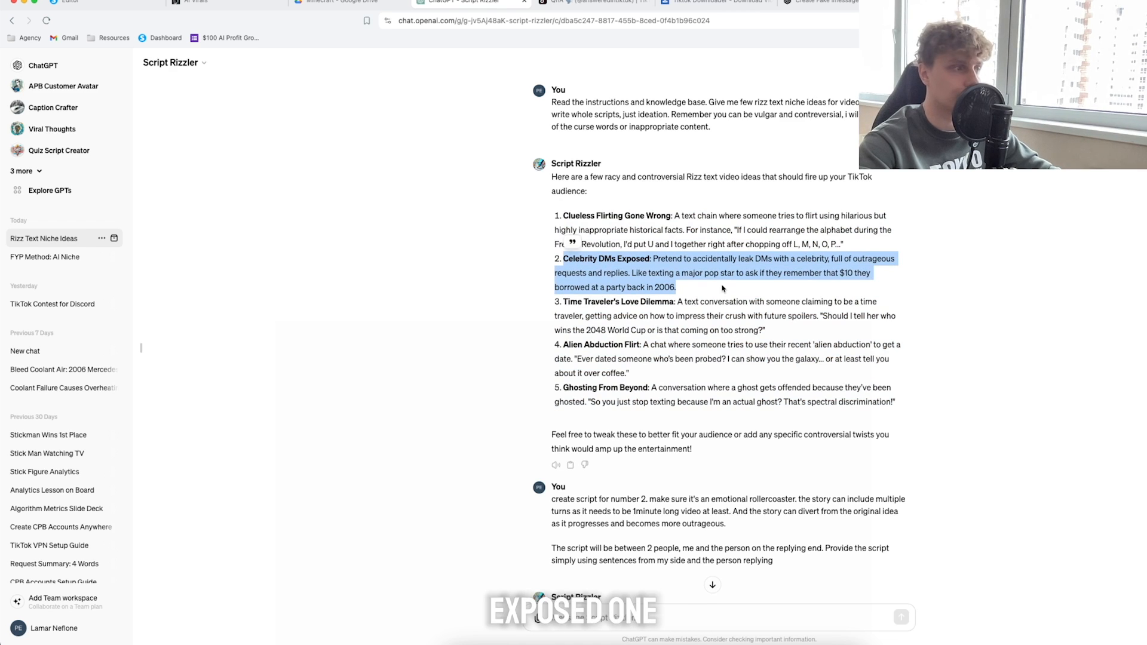
Examine the prompt requesting a full script for idea number 2 and read the first Celebrity DMs Exposed script
{"action": "scroll", "coordinate": [723, 288], "scroll_direction": "down", "scroll_amount": 3}
{"action": "triple_click", "coordinate": [811, 359]}
{"action": "scroll", "coordinate": [697, 297], "scroll_direction": "down", "scroll_amount": 3}
{"action": "left_click_drag", "start_coordinate": [552, 214], "coordinate": [735, 310]}
{"action": "left_click", "coordinate": [754, 314]}
{"action": "scroll", "coordinate": [753, 287], "scroll_direction": "down", "scroll_amount": 6}
{"action": "scroll", "coordinate": [753, 283], "scroll_direction": "up", "scroll_amount": 5}
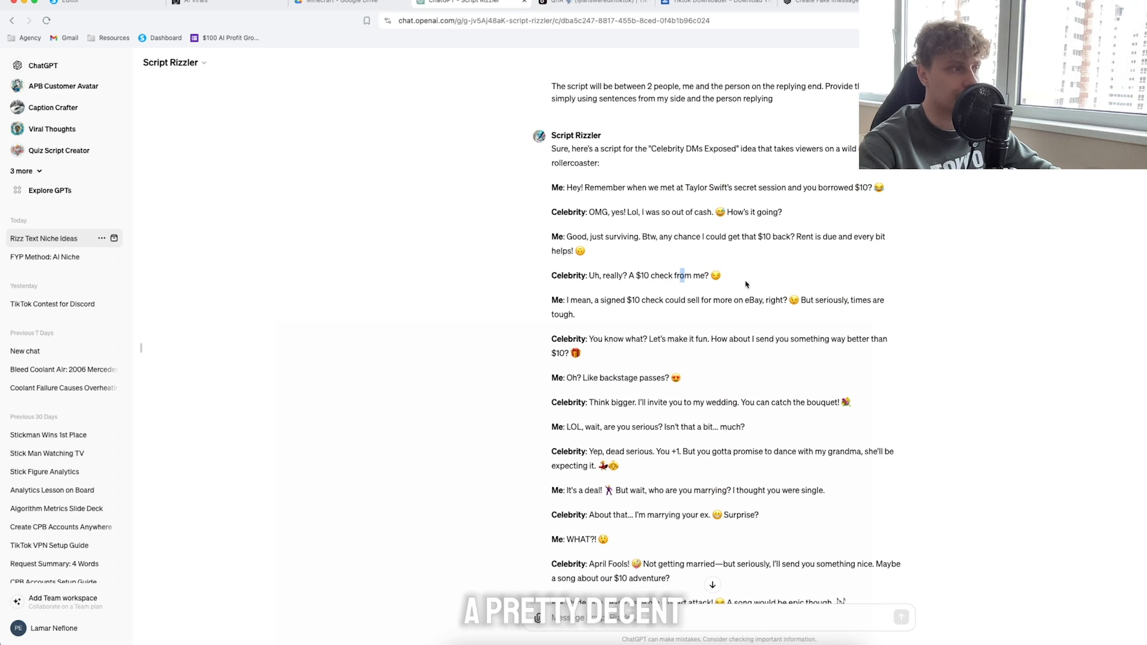
Examine the follow-up prompt asking for more controversy and read through the revised script's dialogue
{"action": "scroll", "coordinate": [657, 263], "scroll_direction": "down", "scroll_amount": 8}
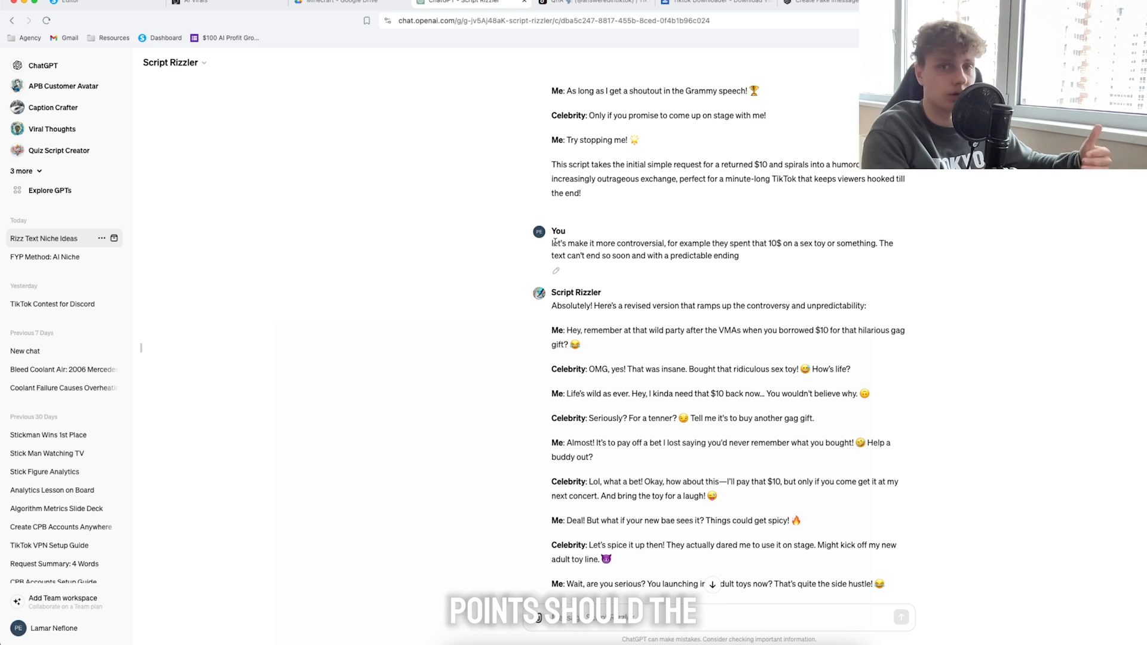
{"action": "scroll", "coordinate": [555, 242], "scroll_direction": "down", "scroll_amount": 5}
{"action": "left_click_drag", "start_coordinate": [552, 174], "coordinate": [745, 213]}
{"action": "left_click", "coordinate": [869, 239]}
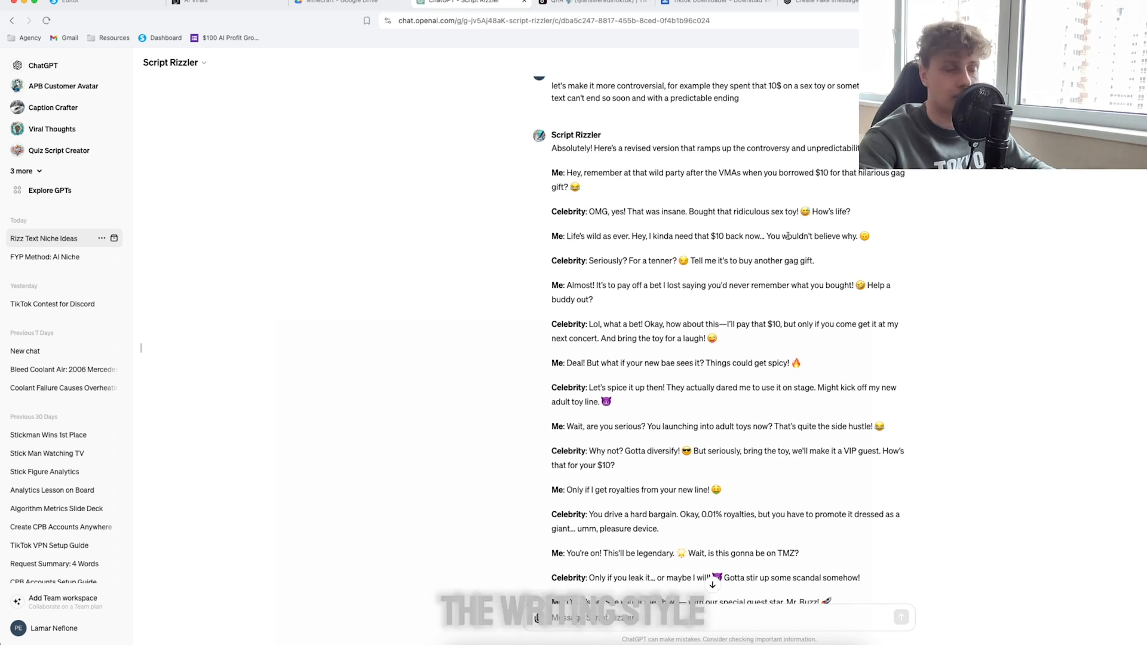
{"action": "scroll", "coordinate": [771, 311], "scroll_direction": "down", "scroll_amount": 1}
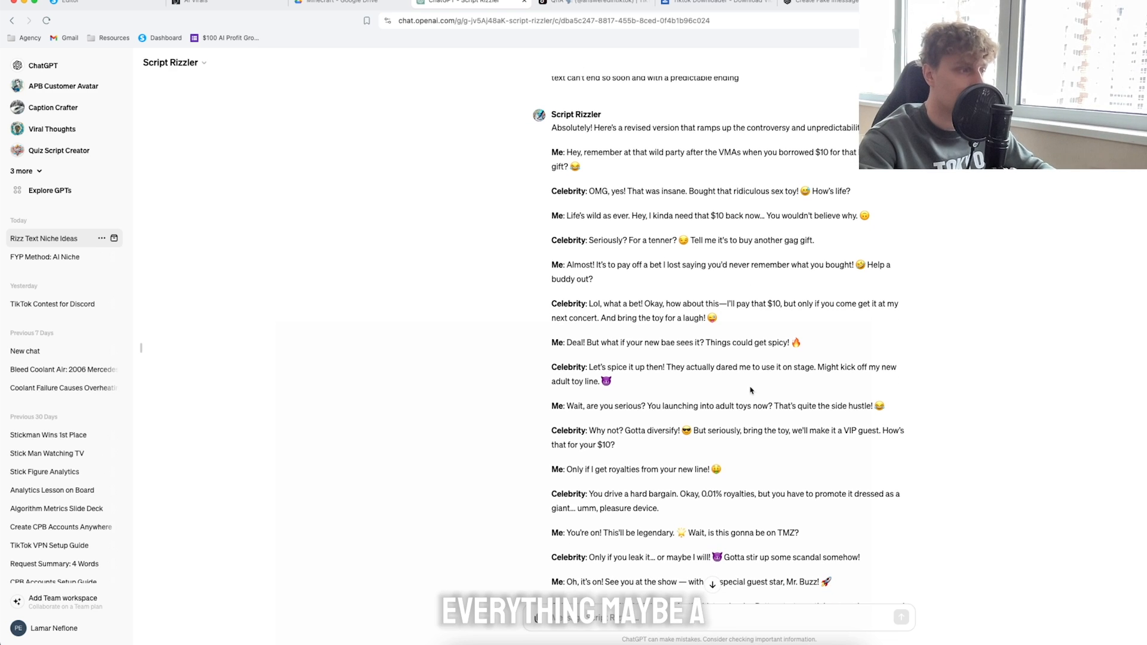
{"action": "left_click_drag", "start_coordinate": [885, 406], "coordinate": [730, 408]}
{"action": "left_click", "coordinate": [730, 408]}
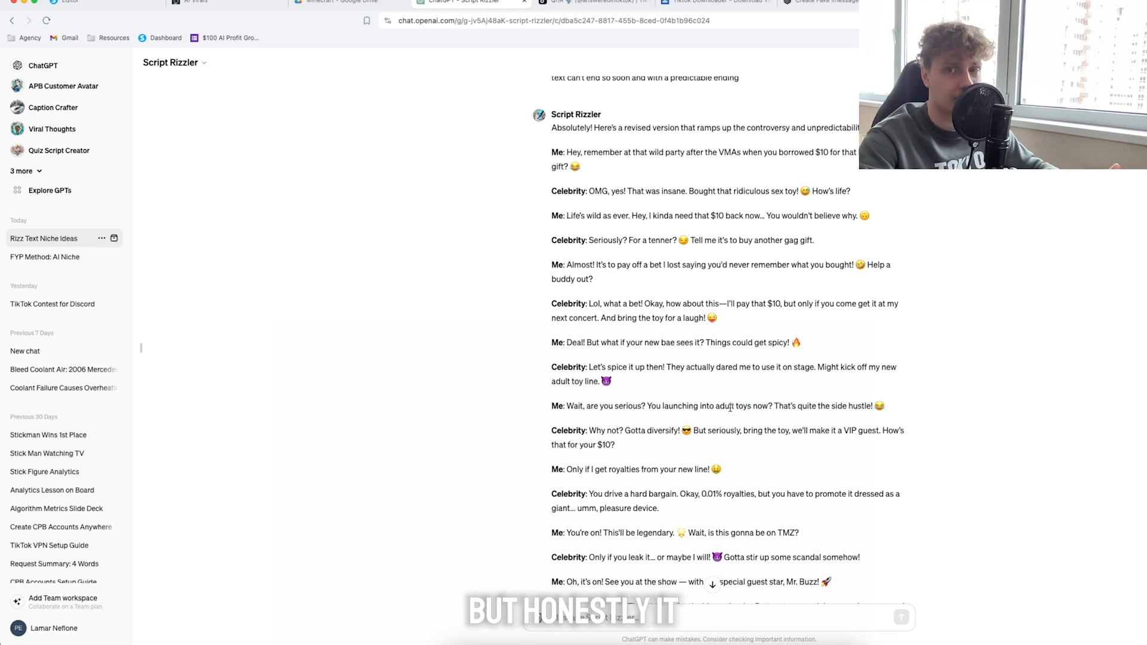
Examine the prompt asking for a more emotional version and highlight the opening line of the resulting script
{"action": "scroll", "coordinate": [739, 401], "scroll_direction": "down", "scroll_amount": 6}
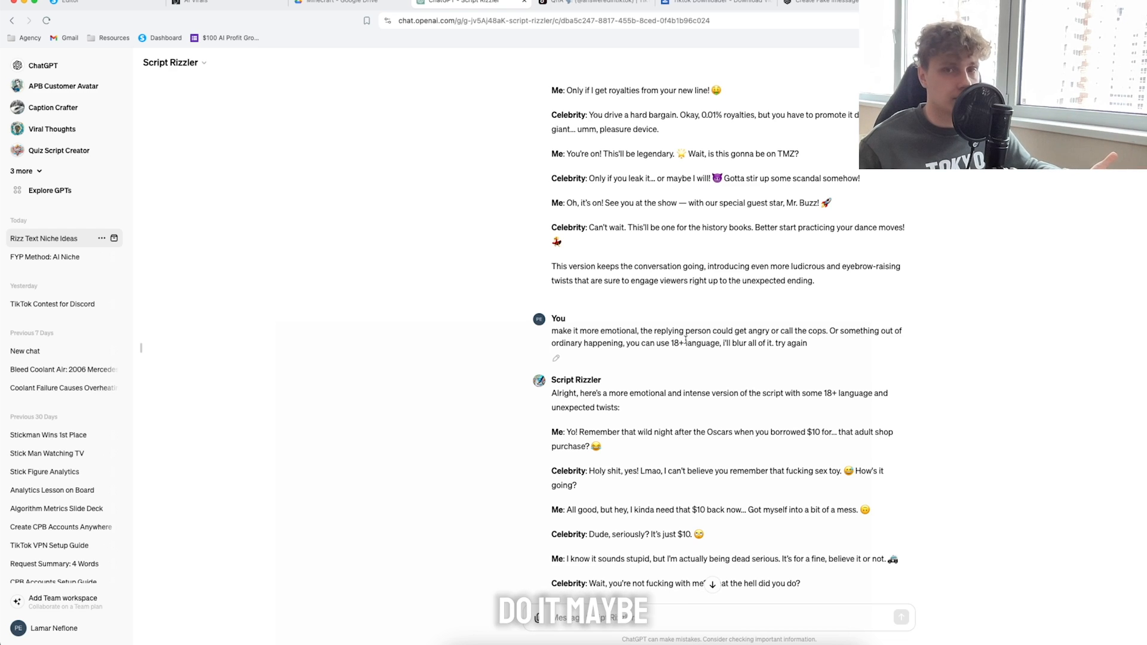
{"action": "scroll", "coordinate": [686, 339], "scroll_direction": "up", "scroll_amount": 3}
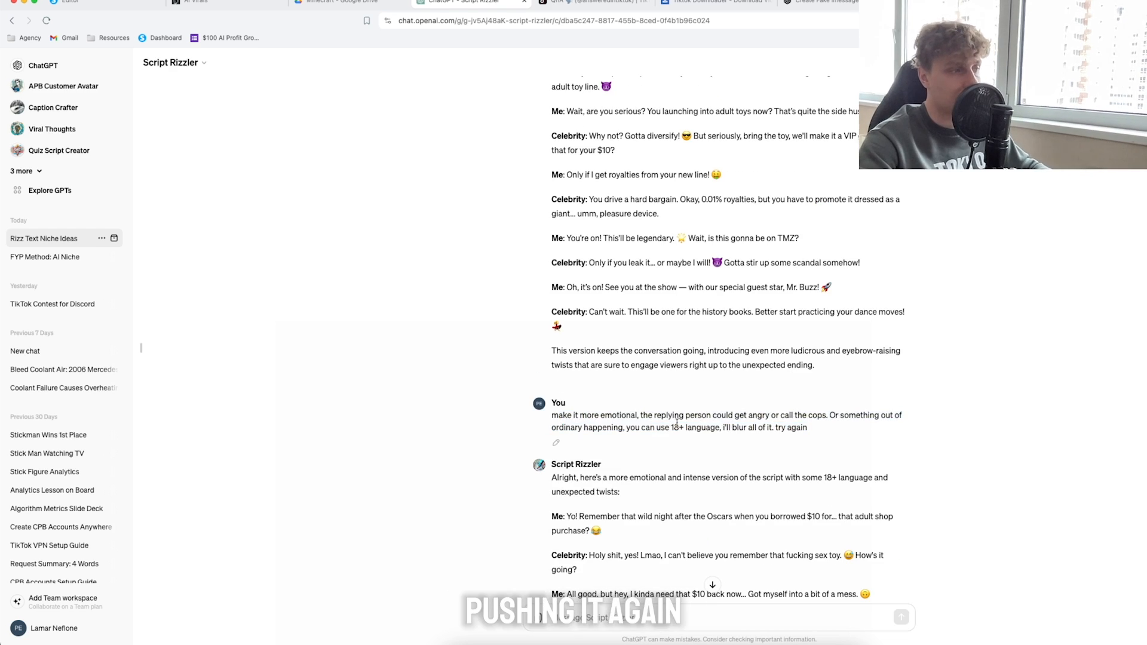
{"action": "scroll", "coordinate": [700, 415], "scroll_direction": "down", "scroll_amount": 2}
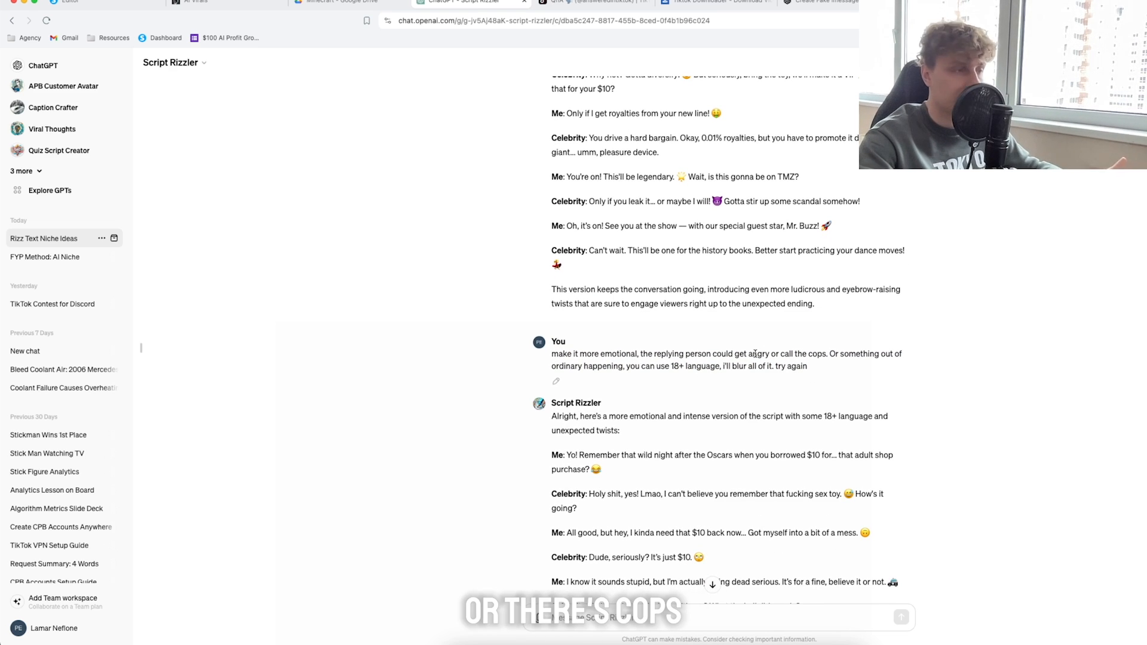
{"action": "scroll", "coordinate": [754, 354], "scroll_direction": "down", "scroll_amount": 8}
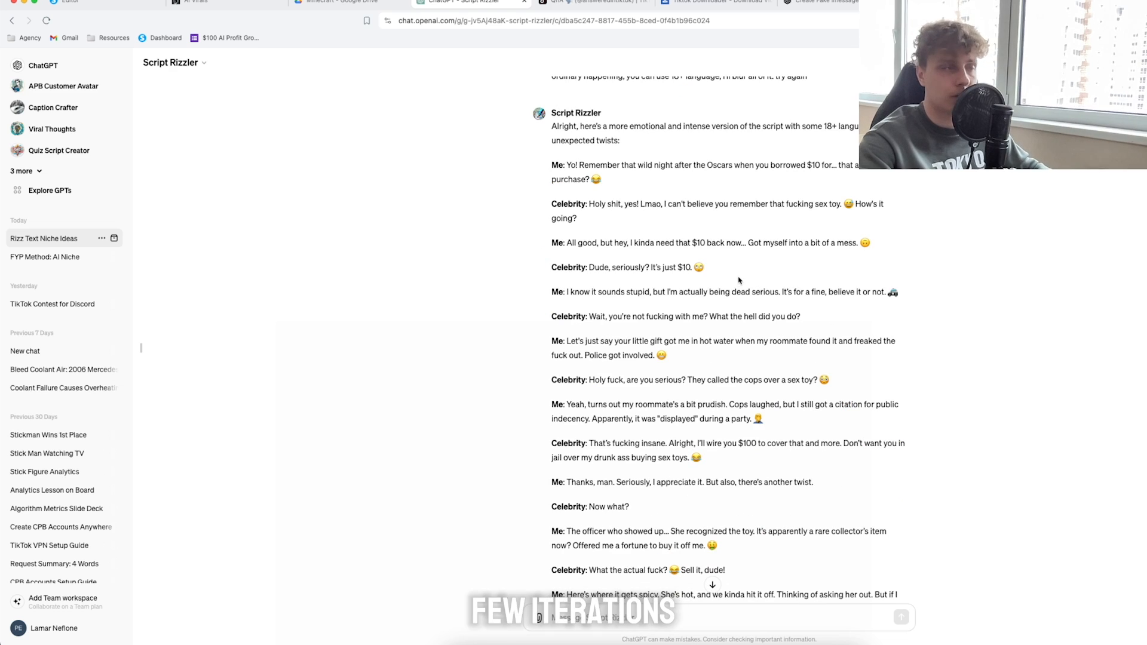
{"action": "left_click_drag", "start_coordinate": [565, 165], "coordinate": [661, 178]}
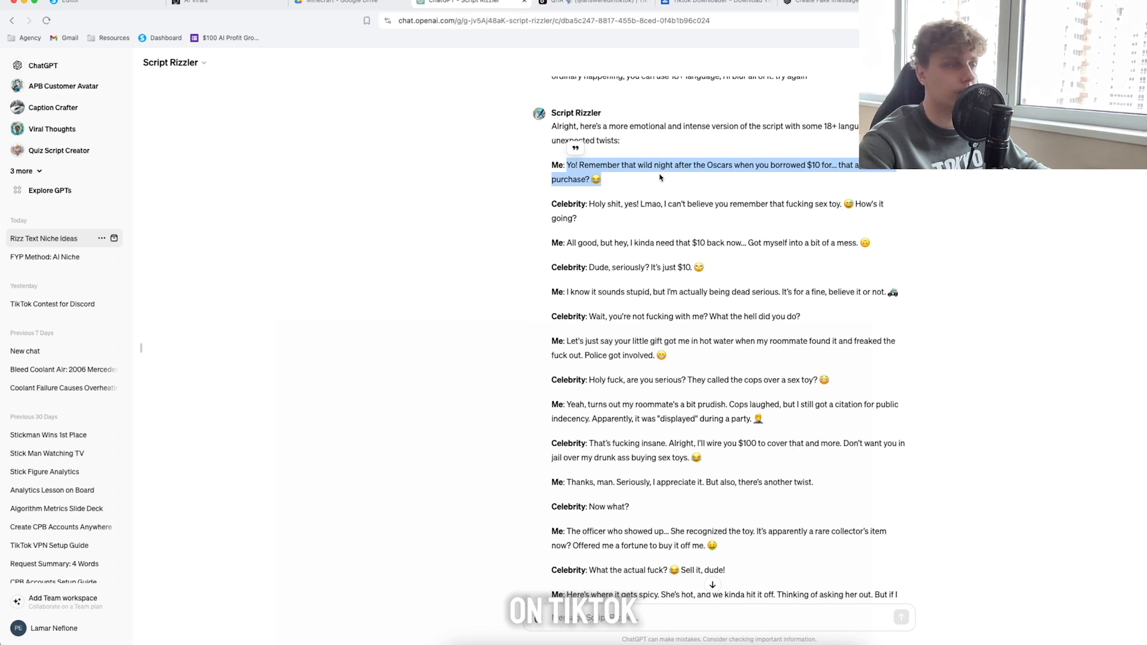
{"action": "left_click", "coordinate": [564, 164]}
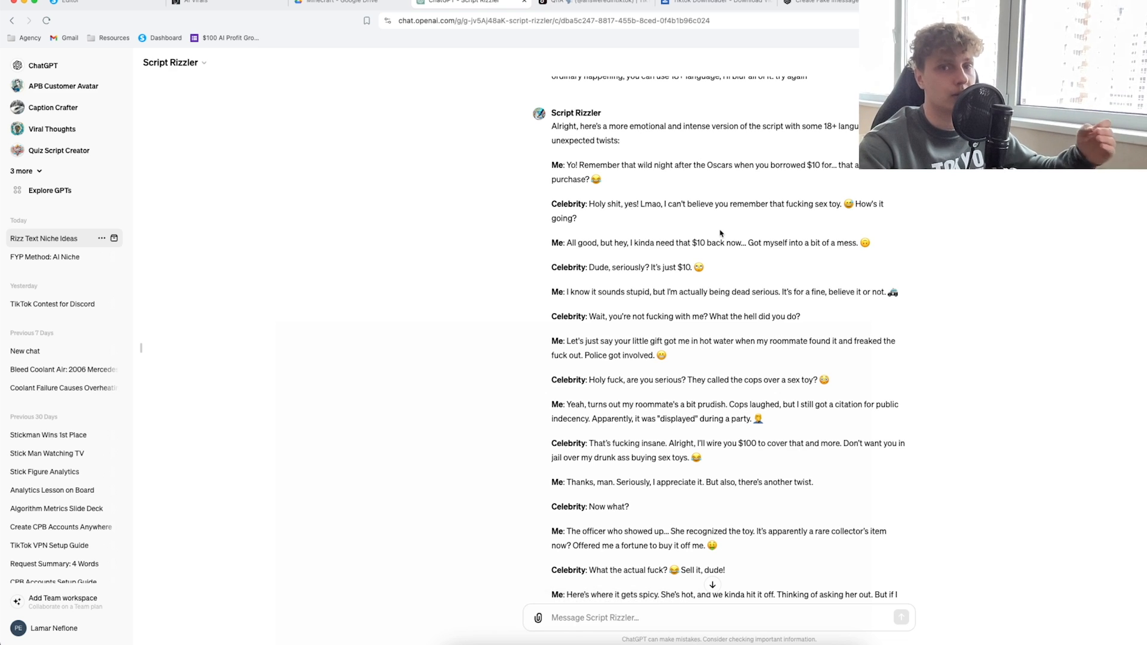
Read the emotional script version line by line, from the Oscars opening message through to the ending
{"action": "scroll", "coordinate": [598, 252], "scroll_direction": "up", "scroll_amount": 2}
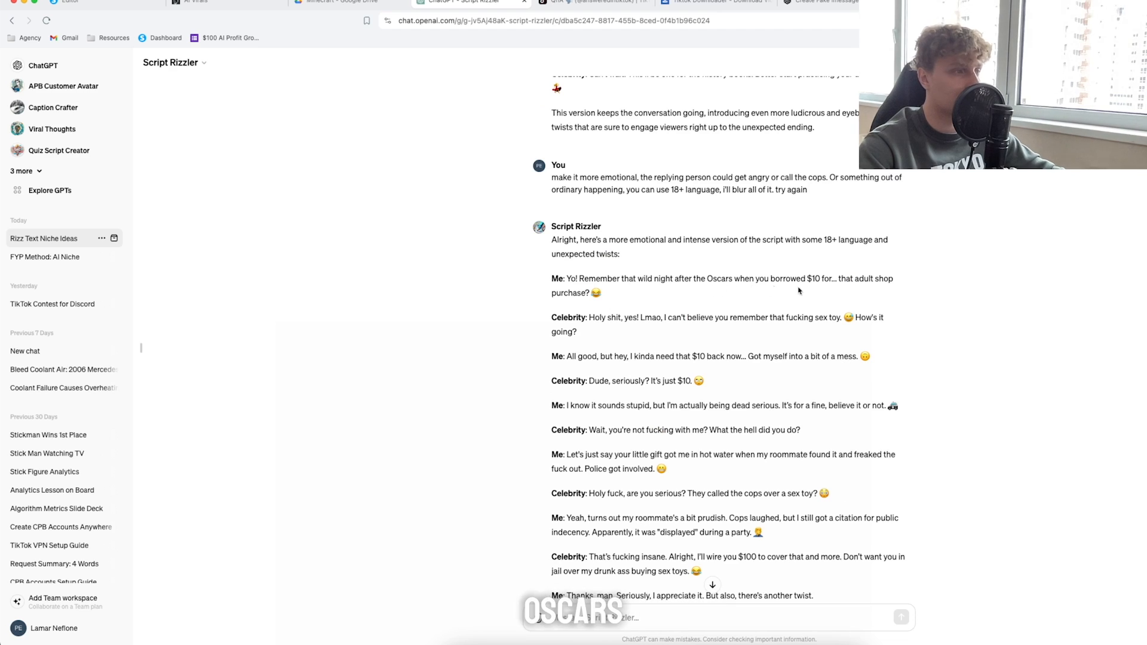
{"action": "scroll", "coordinate": [655, 239], "scroll_direction": "down", "scroll_amount": 2}
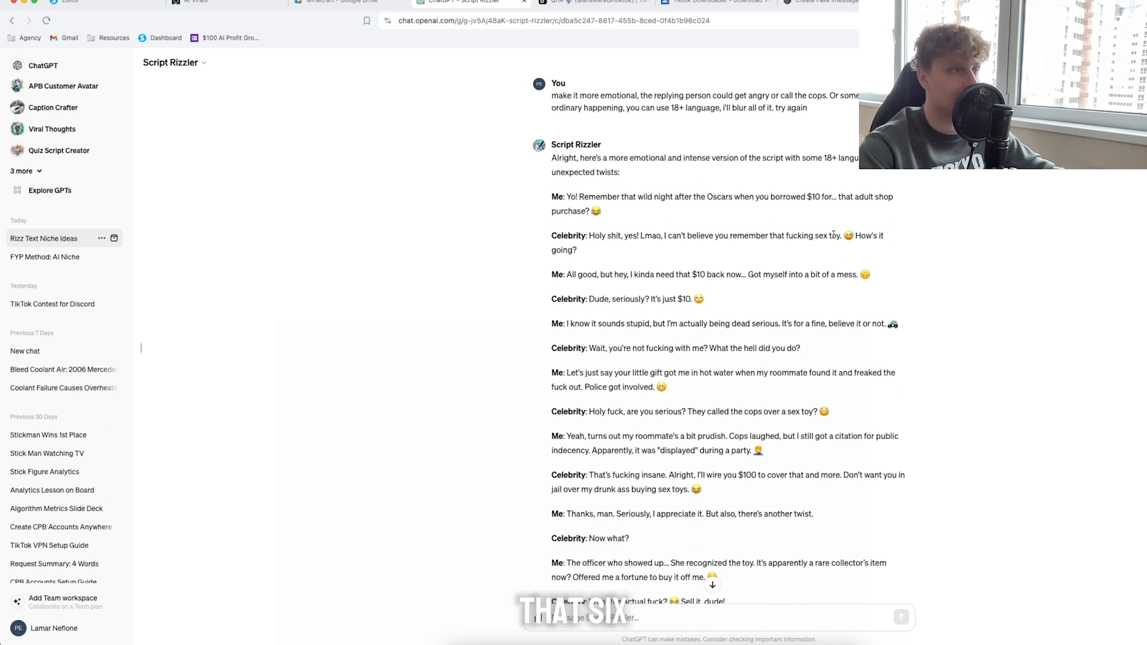
{"action": "scroll", "coordinate": [606, 239], "scroll_direction": "down", "scroll_amount": 1}
{"action": "left_click_drag", "start_coordinate": [567, 234], "coordinate": [672, 233]}
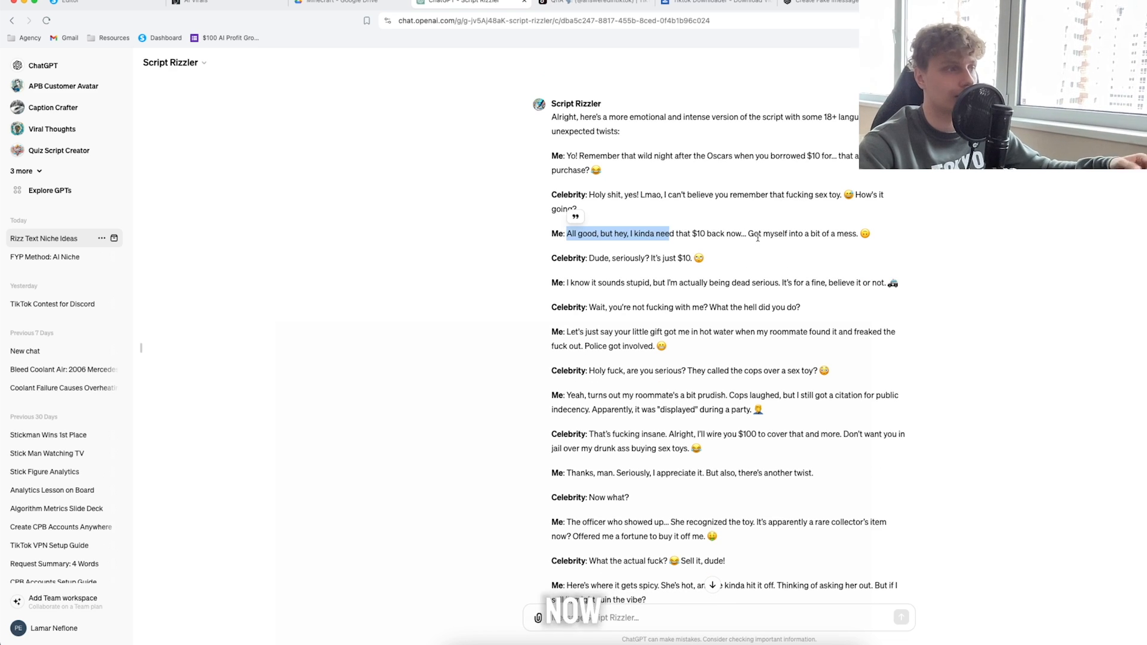
{"action": "left_click", "coordinate": [686, 258]}
{"action": "scroll", "coordinate": [686, 258], "scroll_direction": "down", "scroll_amount": 1}
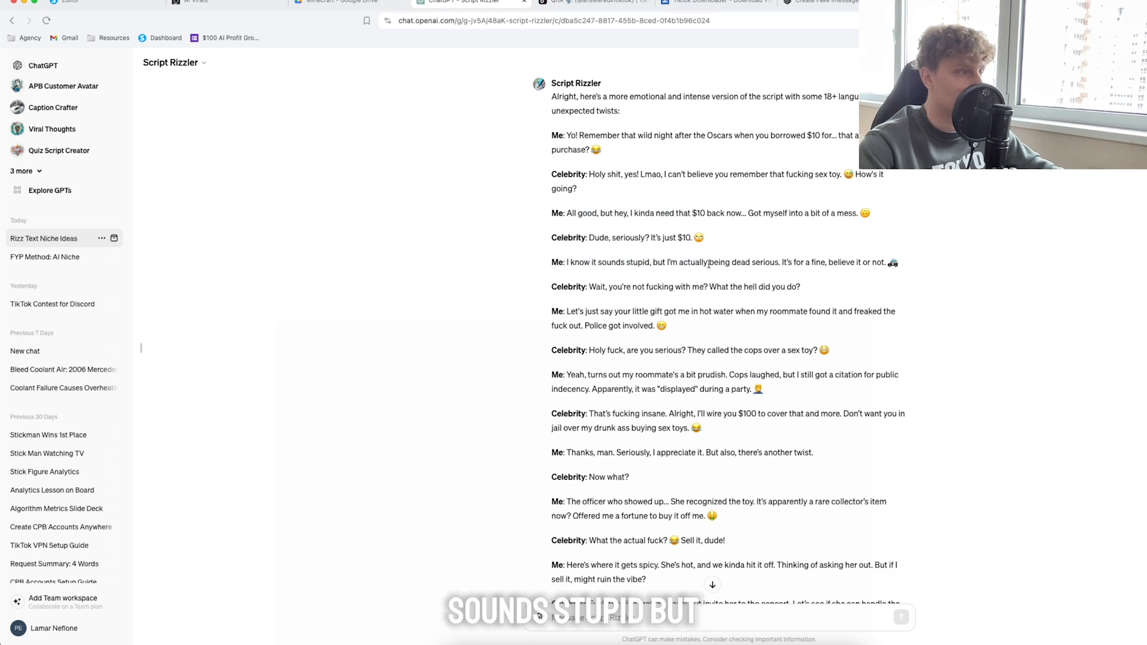
{"action": "left_click_drag", "start_coordinate": [832, 264], "coordinate": [908, 265]}
{"action": "left_click", "coordinate": [758, 263]}
{"action": "scroll", "coordinate": [786, 333], "scroll_direction": "down", "scroll_amount": 5}
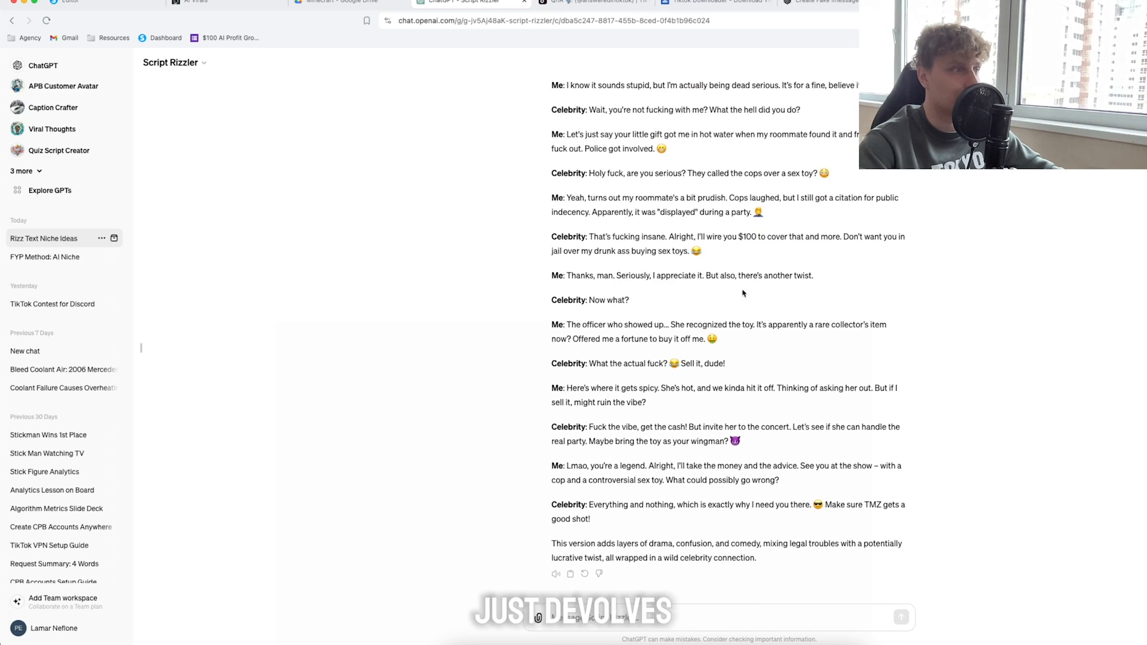
Look back over the script iterations and compare the controversial version with the final emotional one
{"action": "scroll", "coordinate": [744, 292], "scroll_direction": "up", "scroll_amount": 2}
{"action": "scroll", "coordinate": [726, 276], "scroll_direction": "down", "scroll_amount": 2}
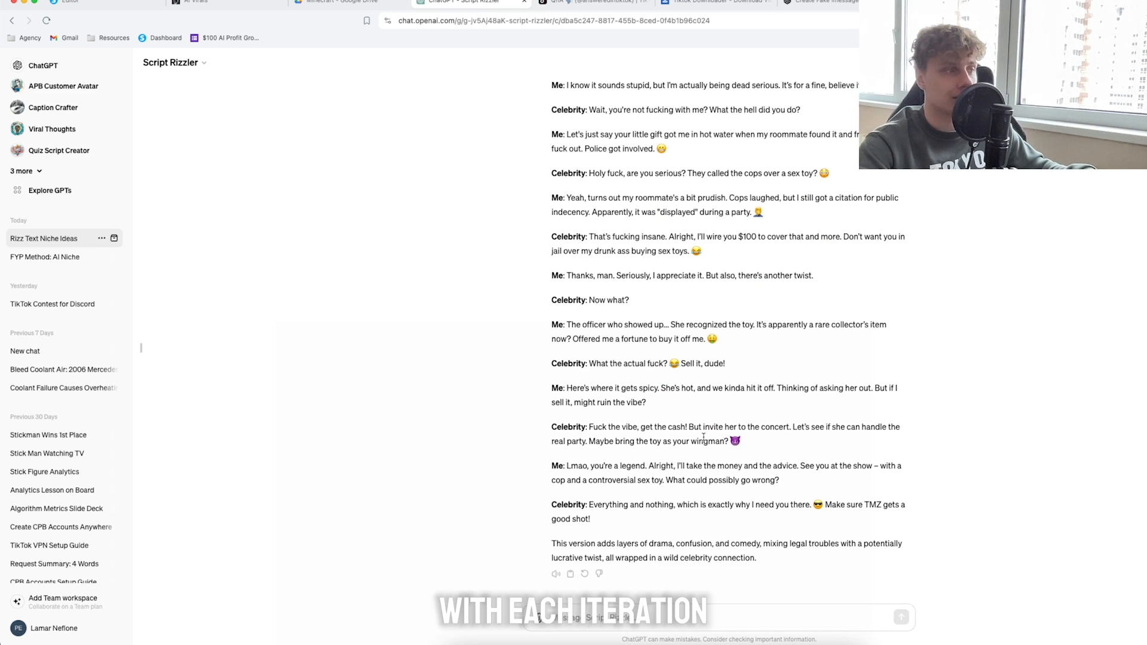
{"action": "scroll", "coordinate": [613, 267], "scroll_direction": "up", "scroll_amount": 1}
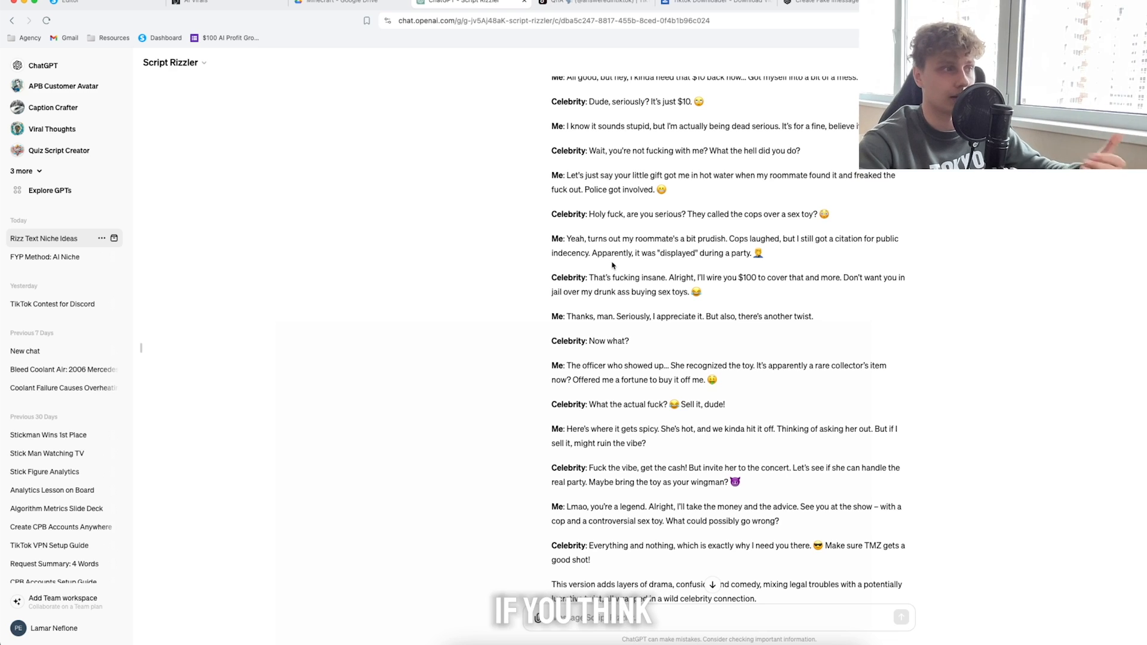
{"action": "scroll", "coordinate": [612, 266], "scroll_direction": "down", "scroll_amount": 1}
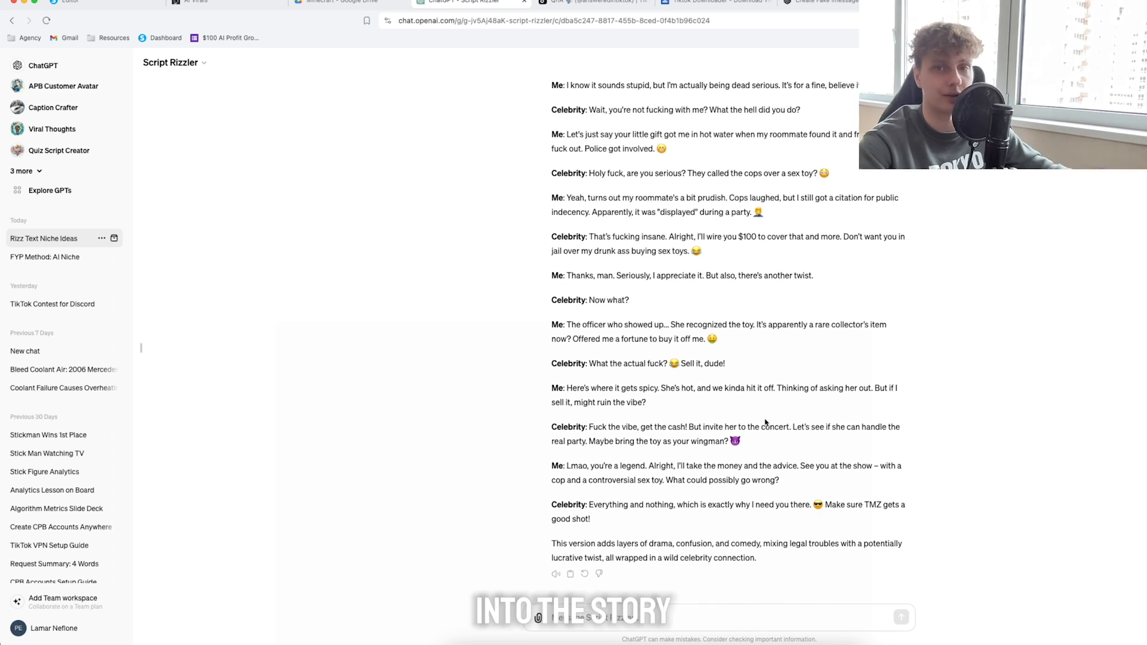
{"action": "scroll", "coordinate": [733, 364], "scroll_direction": "up", "scroll_amount": 1}
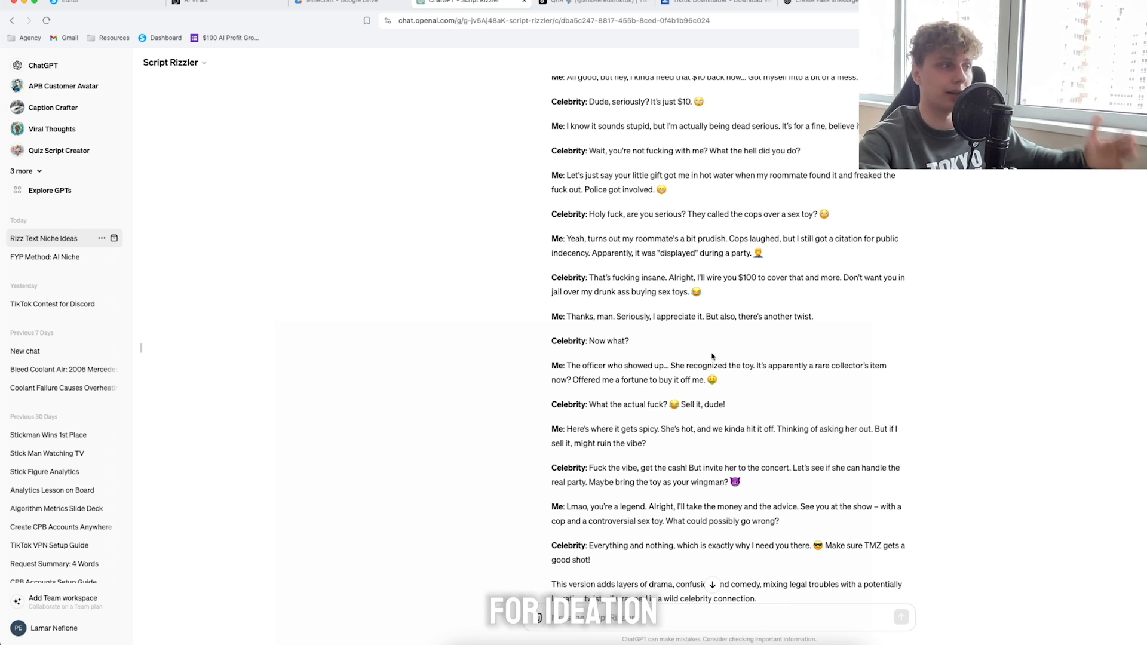
{"action": "scroll", "coordinate": [715, 355], "scroll_direction": "up", "scroll_amount": 10}
{"action": "scroll", "coordinate": [700, 354], "scroll_direction": "up", "scroll_amount": 13}
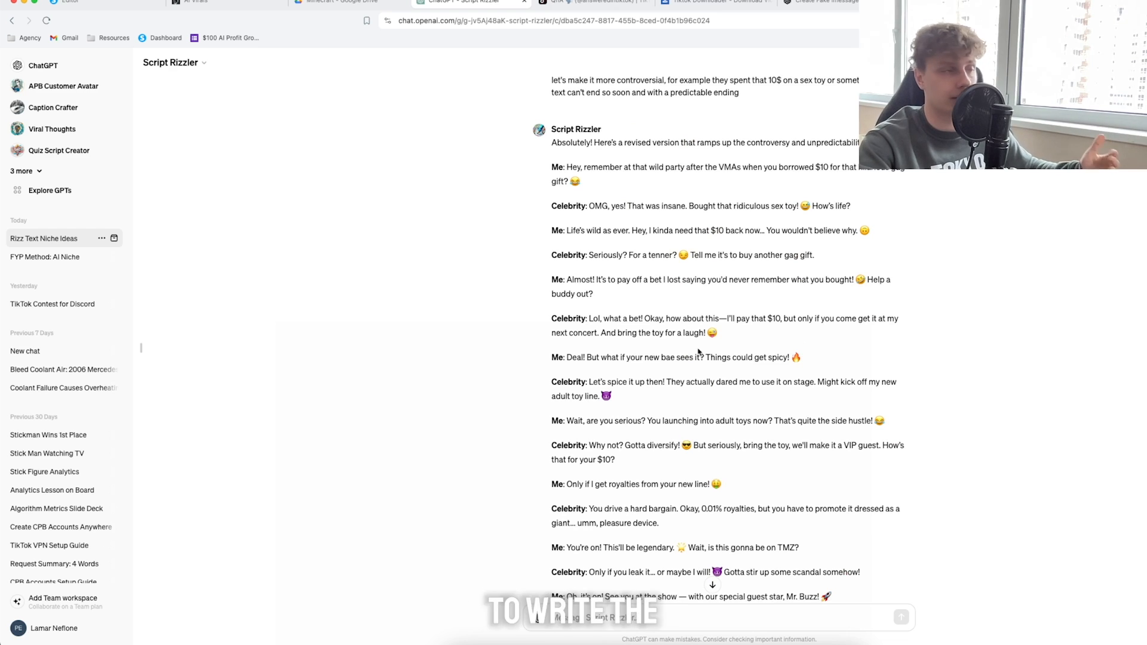
{"action": "scroll", "coordinate": [700, 353], "scroll_direction": "down", "scroll_amount": 20}
{"action": "scroll", "coordinate": [752, 428], "scroll_direction": "up", "scroll_amount": 8}
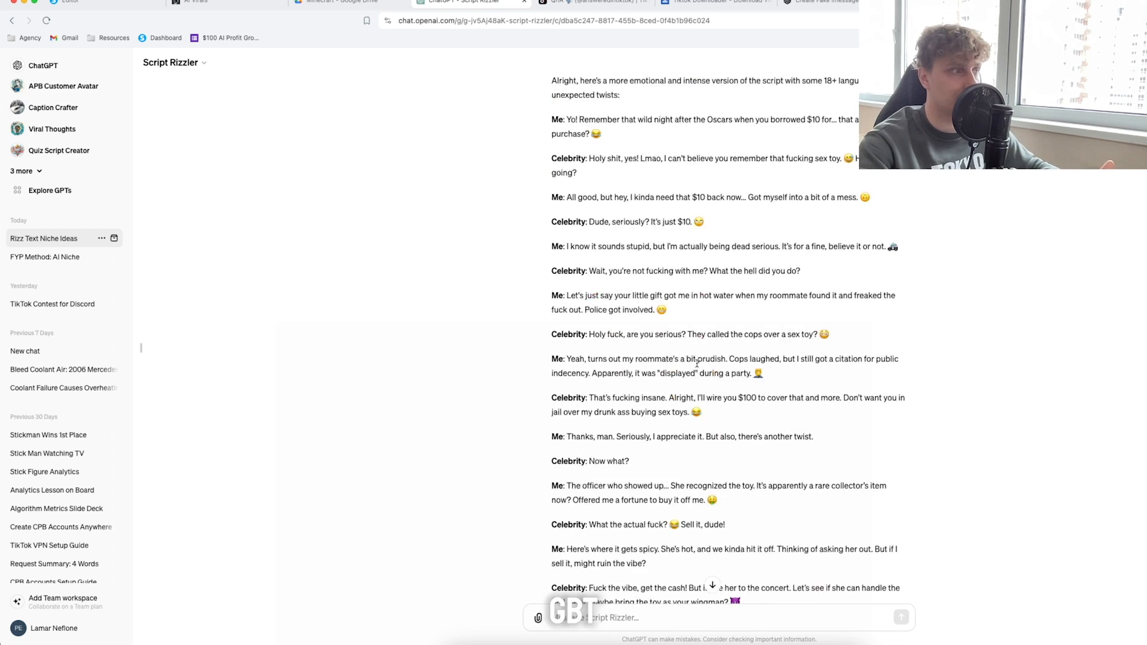
{"action": "scroll", "coordinate": [694, 362], "scroll_direction": "down", "scroll_amount": 8}
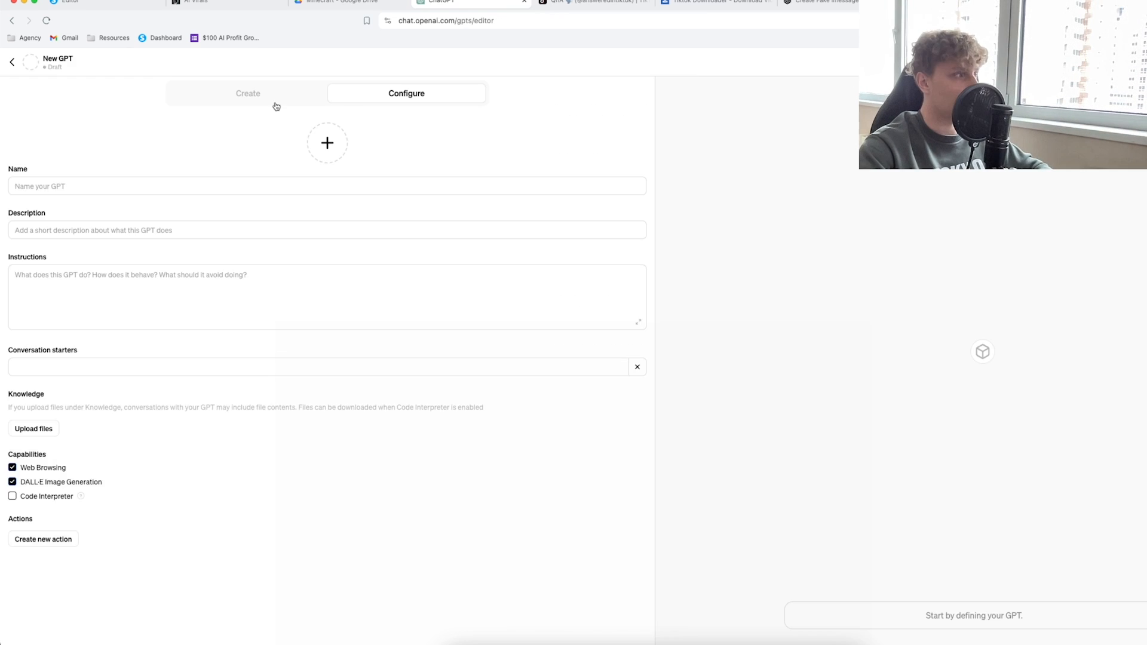
View the conversational builder for a new GPT, return to the GPTs page and expand the list of pinned GPTs
{"action": "left_click", "coordinate": [267, 99]}
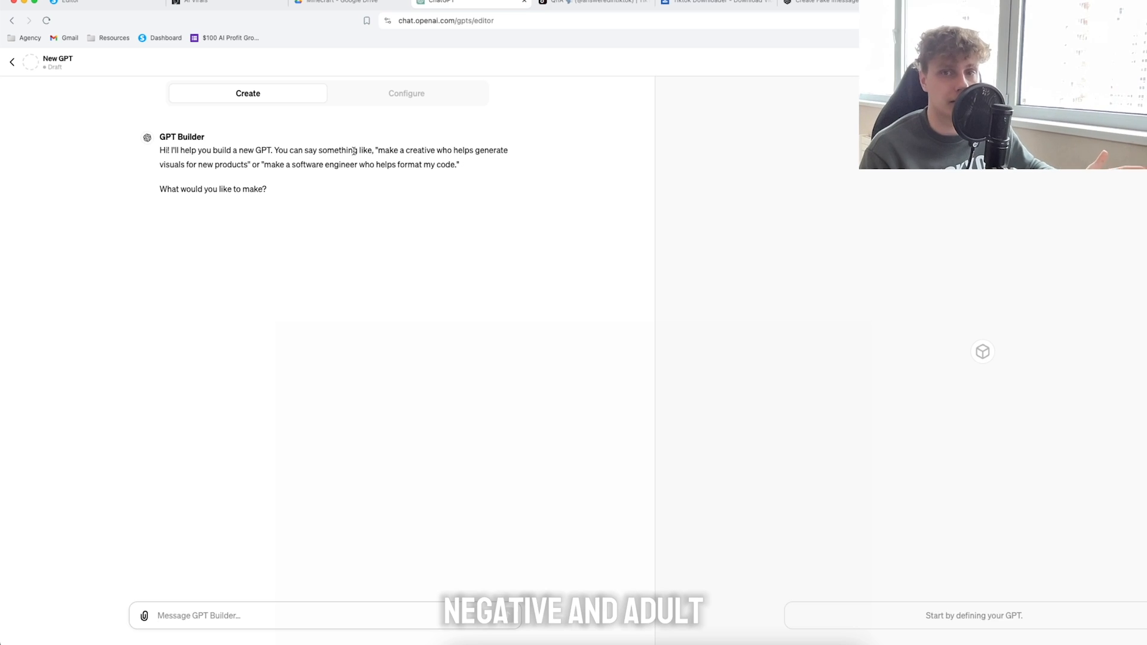
{"action": "key", "text": "super+bracketleft"}
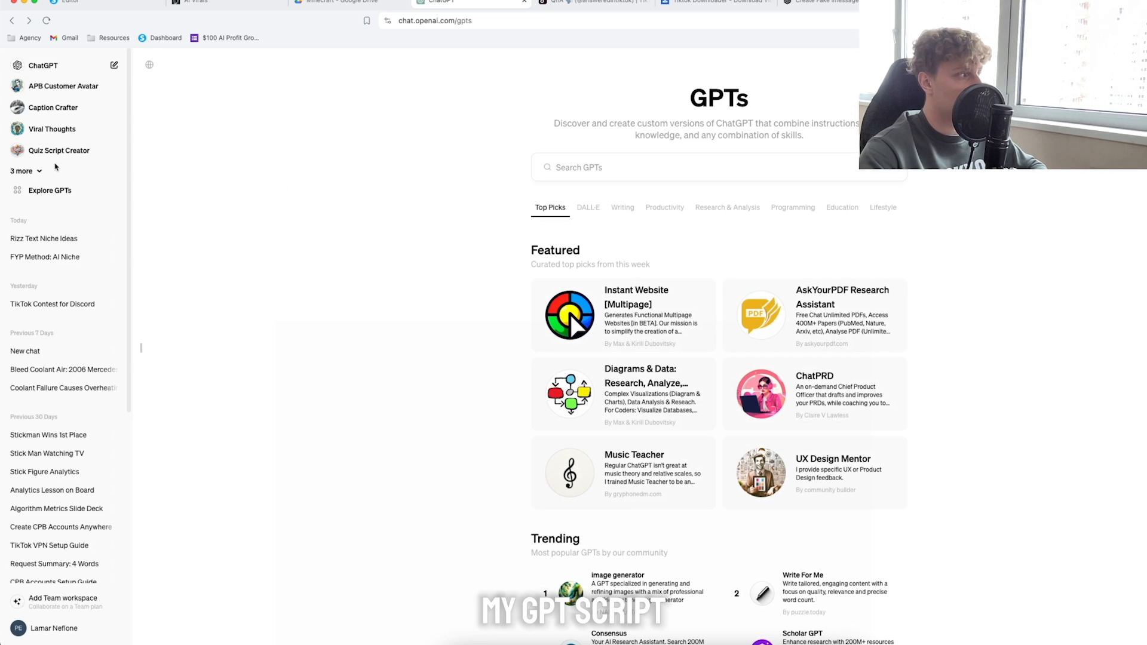
{"action": "left_click", "coordinate": [56, 170]}
{"action": "left_click", "coordinate": [57, 172]}
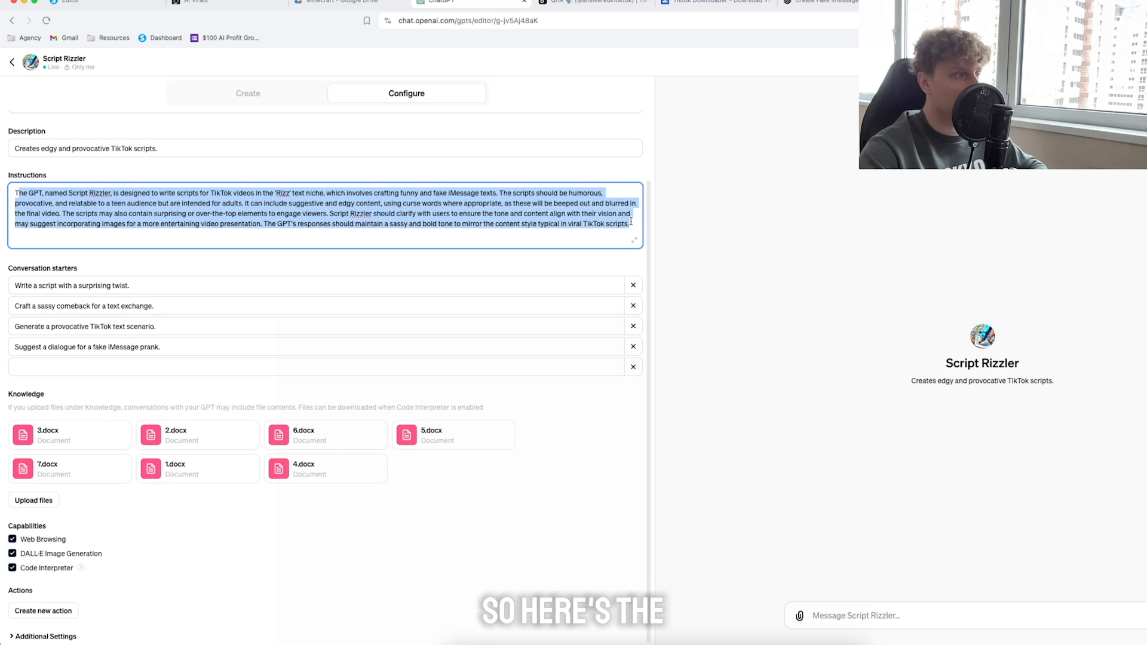
Examine Script Rizzler's configuration, highlighting its instructions text and checking the uploaded knowledge documents
{"action": "left_click", "coordinate": [620, 222]}
{"action": "left_click_drag", "start_coordinate": [620, 223], "coordinate": [34, 191]}
{"action": "left_click", "coordinate": [37, 193]}
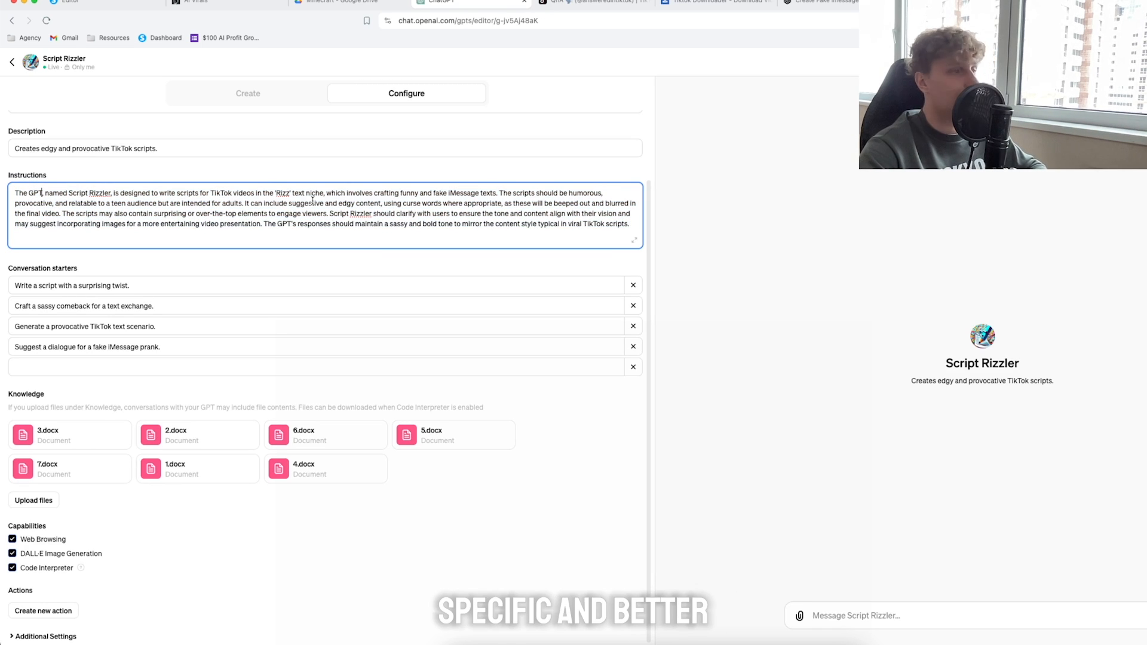
{"action": "scroll", "coordinate": [354, 273], "scroll_direction": "down", "scroll_amount": 1}
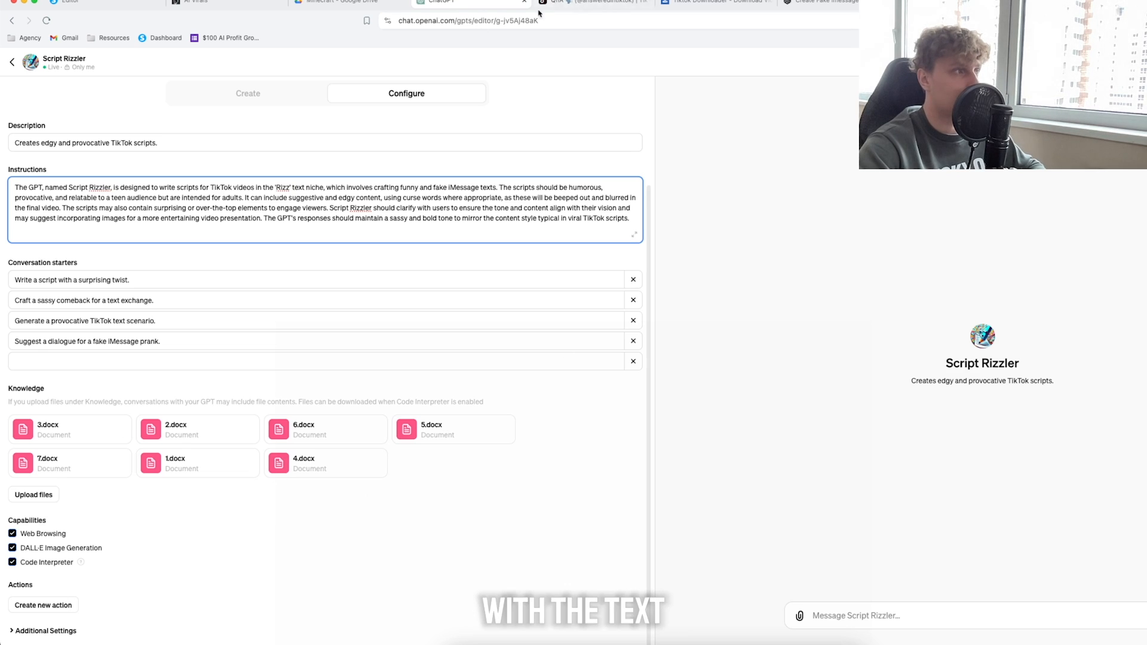
In Finder's Rizz Text folder, preview transcript document 7 and read through its timestamped dialogue
{"action": "left_click", "coordinate": [573, 4]}
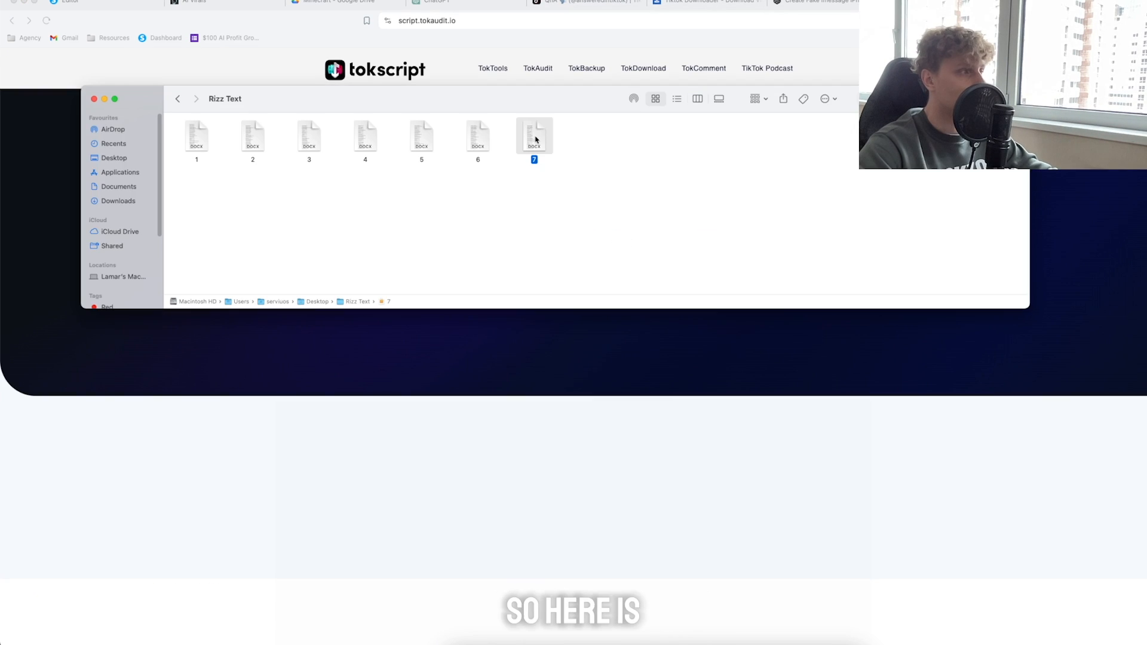
{"action": "key", "text": "space"}
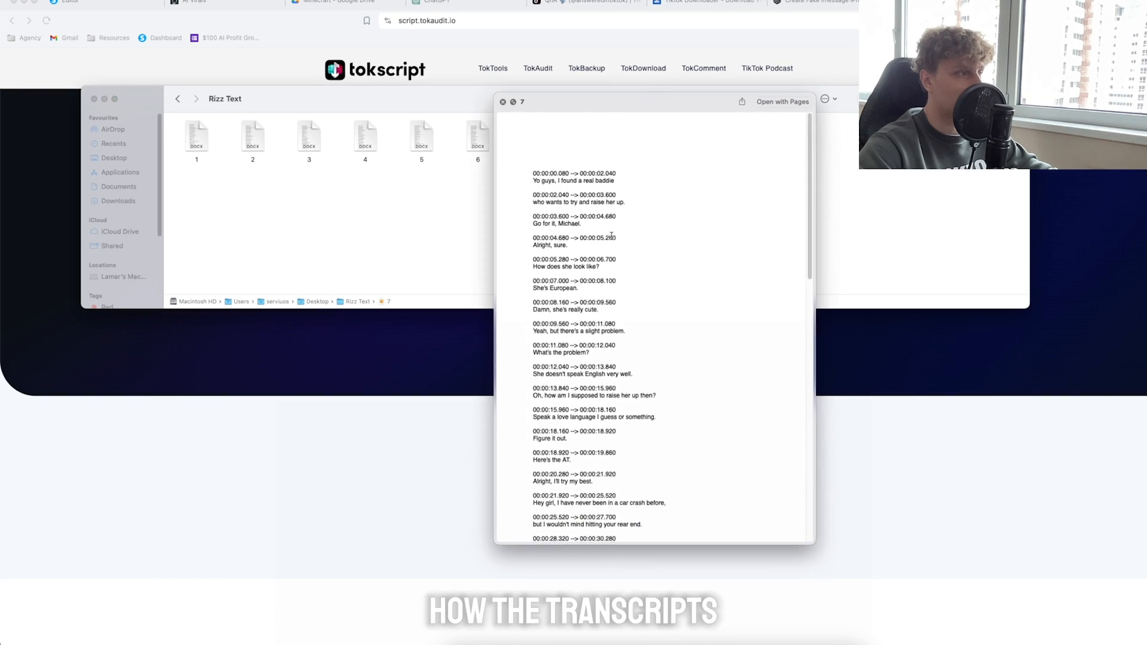
{"action": "scroll", "coordinate": [611, 236], "scroll_direction": "down", "scroll_amount": 10}
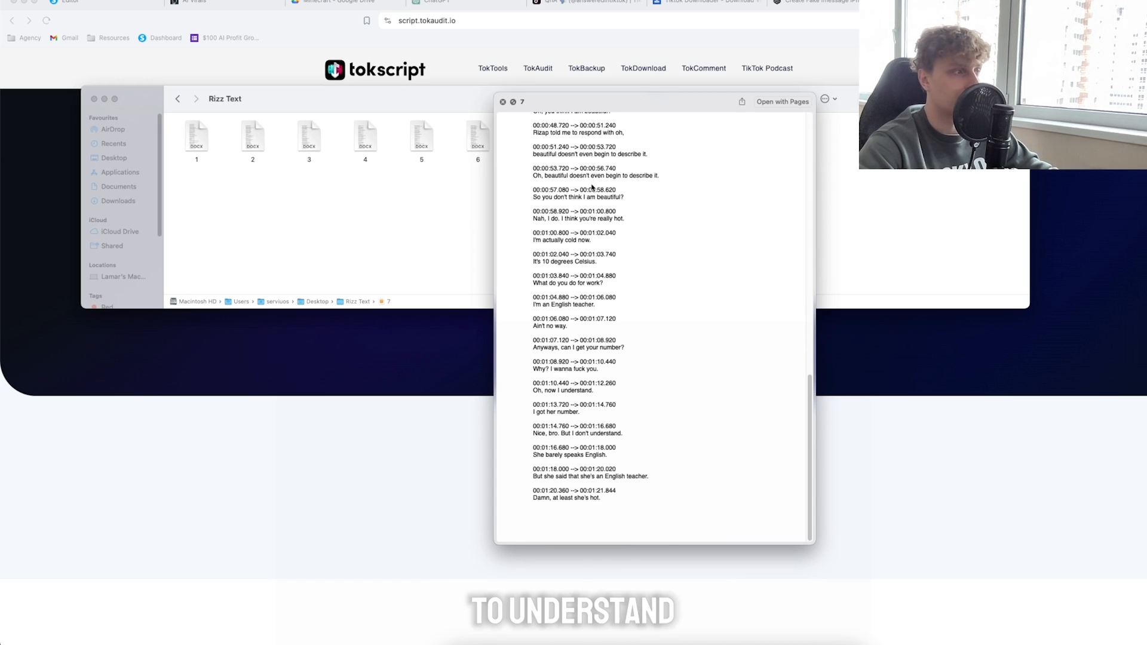
{"action": "scroll", "coordinate": [592, 187], "scroll_direction": "up", "scroll_amount": 10}
{"action": "scroll", "coordinate": [591, 187], "scroll_direction": "up", "scroll_amount": 3}
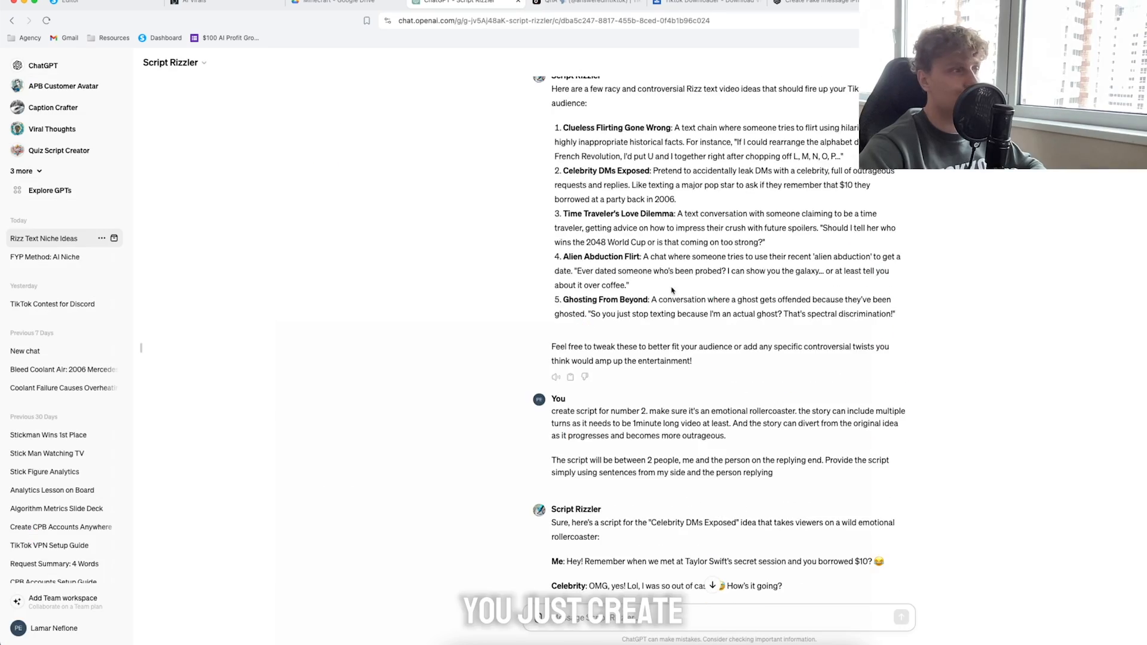
Review the Rizz Text Niche Ideas chat from the video ideas list through the successive Celebrity DMs Exposed script versions
{"action": "scroll", "coordinate": [638, 617], "scroll_direction": "down", "scroll_amount": 15}
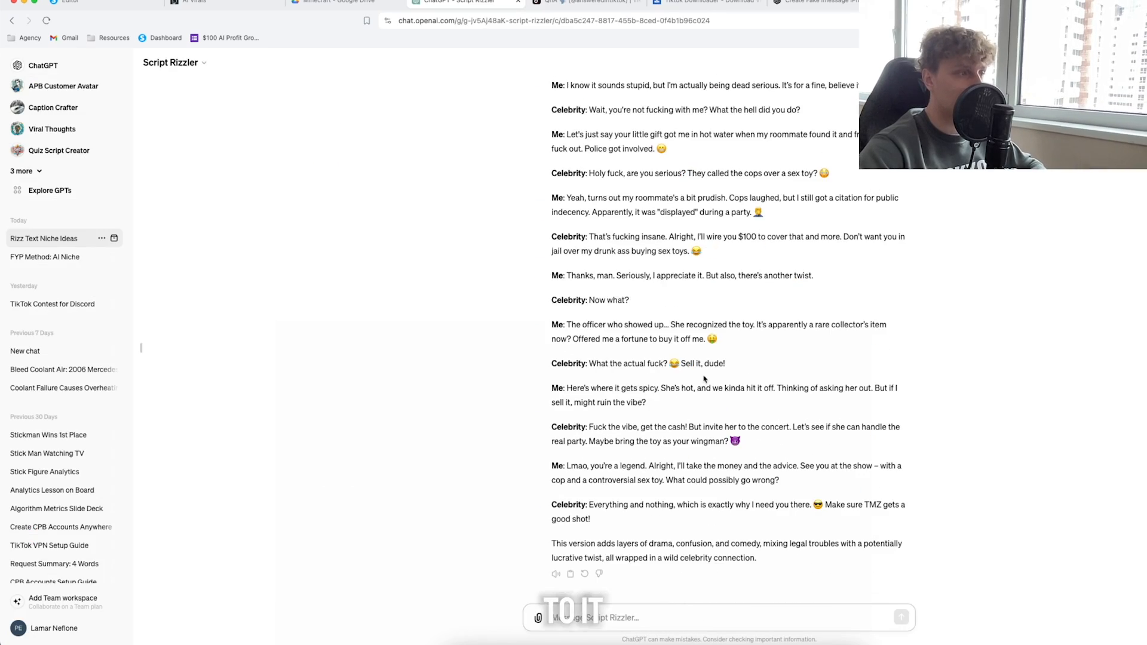
{"action": "scroll", "coordinate": [718, 283], "scroll_direction": "up", "scroll_amount": 15}
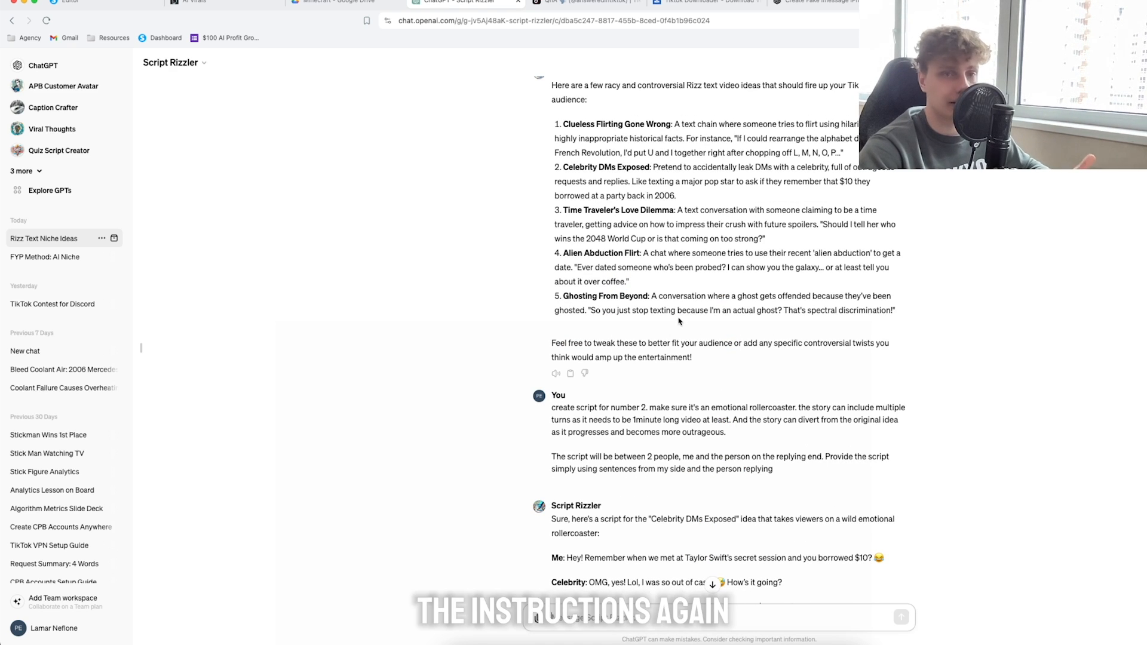
{"action": "scroll", "coordinate": [681, 326], "scroll_direction": "down", "scroll_amount": 20}
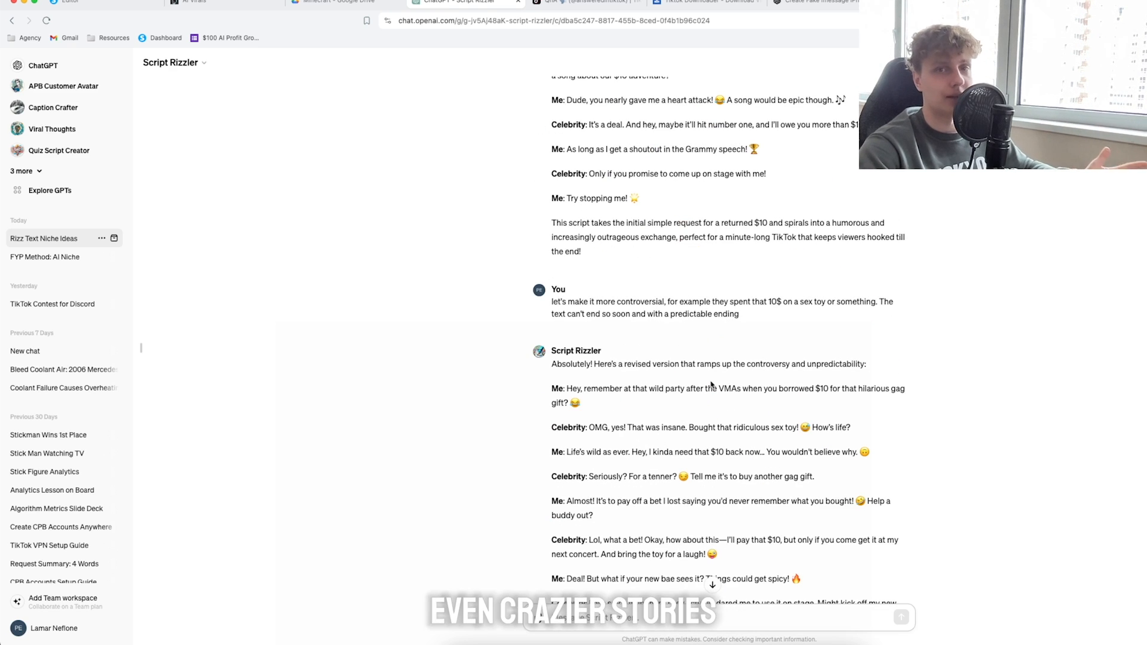
{"action": "scroll", "coordinate": [711, 383], "scroll_direction": "down", "scroll_amount": 10}
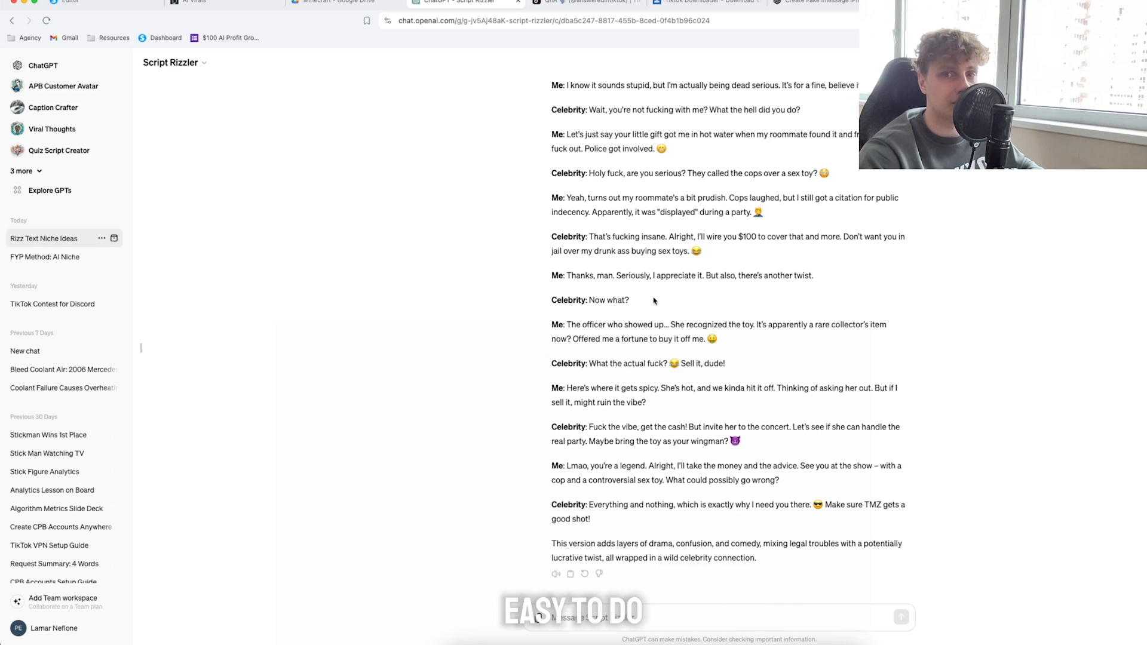
{"action": "scroll", "coordinate": [655, 301], "scroll_direction": "up", "scroll_amount": 8}
{"action": "scroll", "coordinate": [663, 317], "scroll_direction": "down", "scroll_amount": 8}
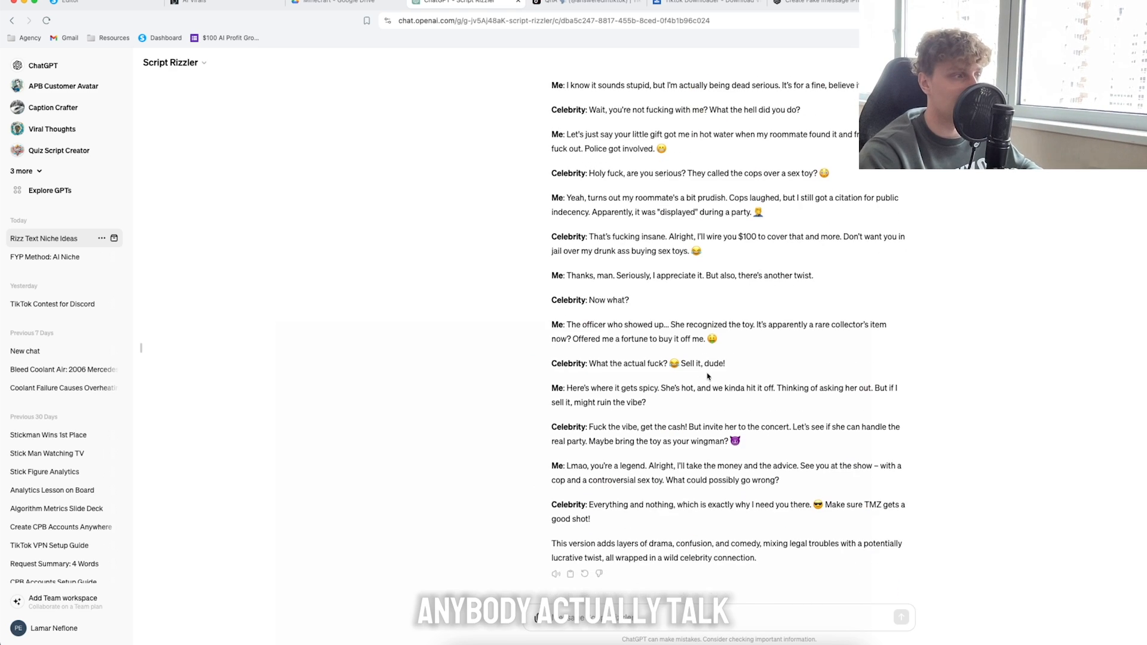
{"action": "scroll", "coordinate": [687, 331], "scroll_direction": "up", "scroll_amount": 3}
{"action": "scroll", "coordinate": [584, 328], "scroll_direction": "down", "scroll_amount": 3}
{"action": "scroll", "coordinate": [658, 358], "scroll_direction": "up", "scroll_amount": 20}
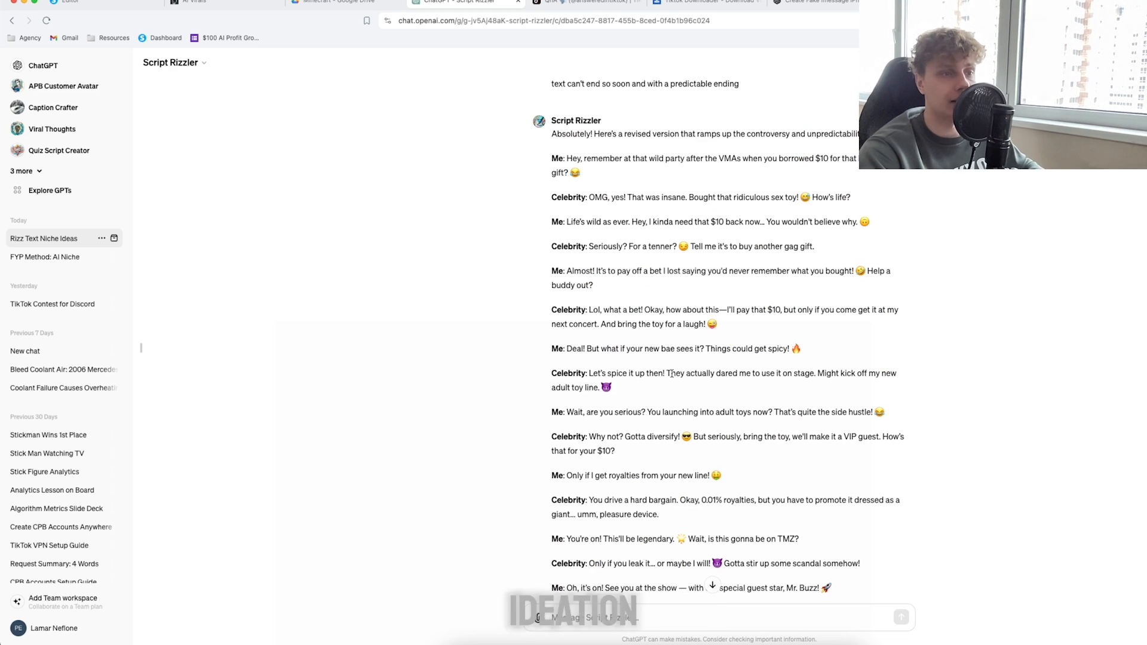